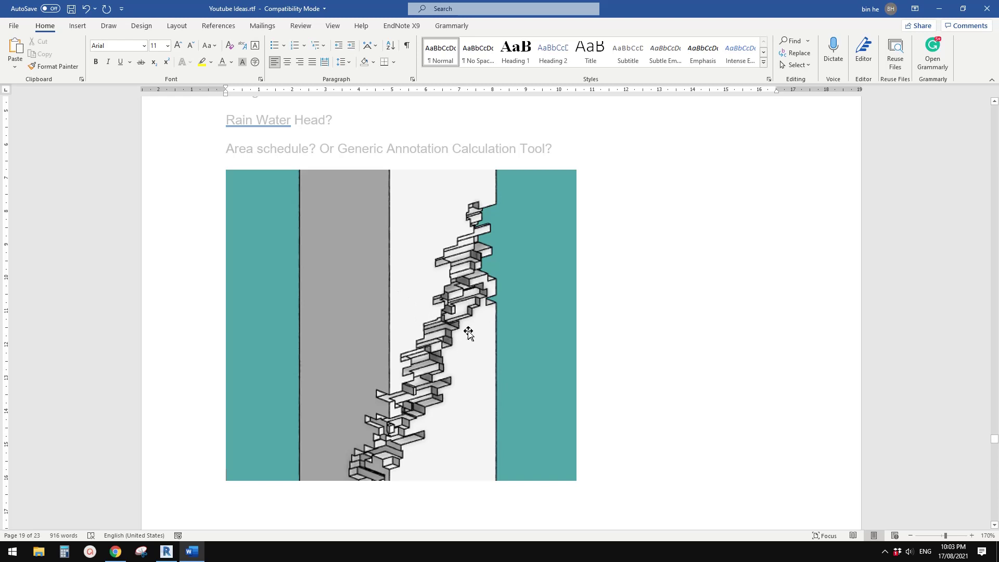
Step: Examine the Mahanakhon Tower images in Chrome and the pixelated facade picture in Word, and switch to Revit
click(115, 552)
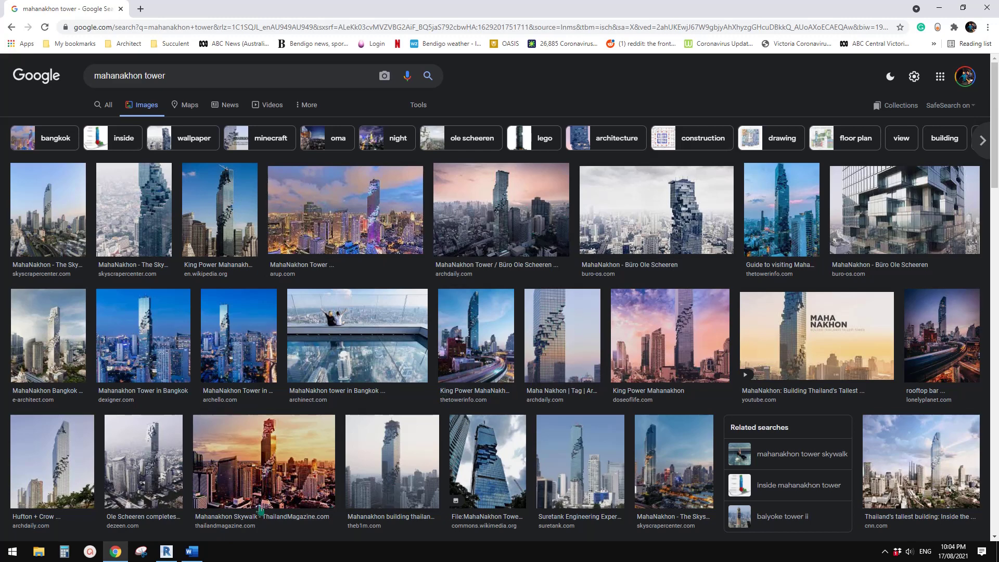
click(166, 551)
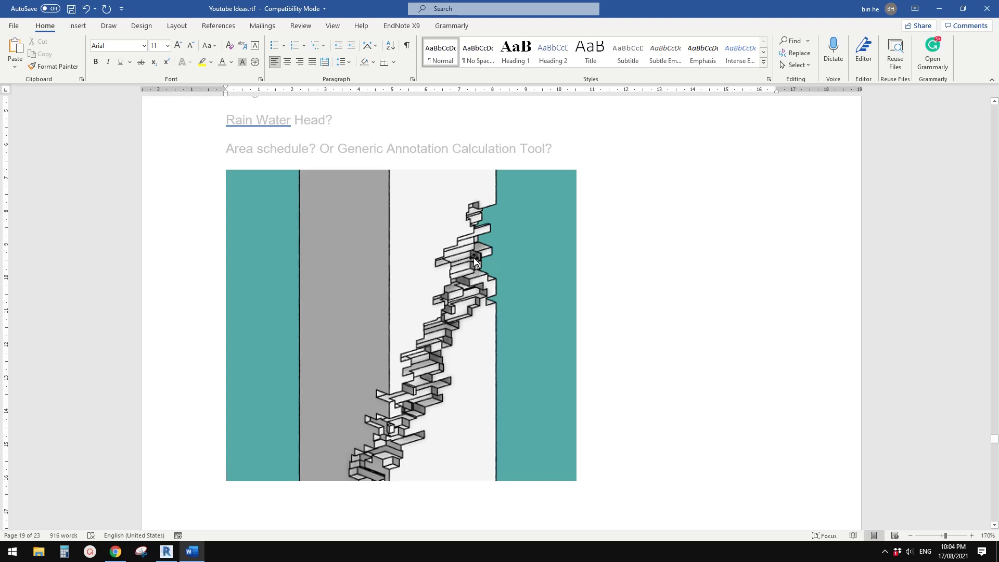
click(167, 551)
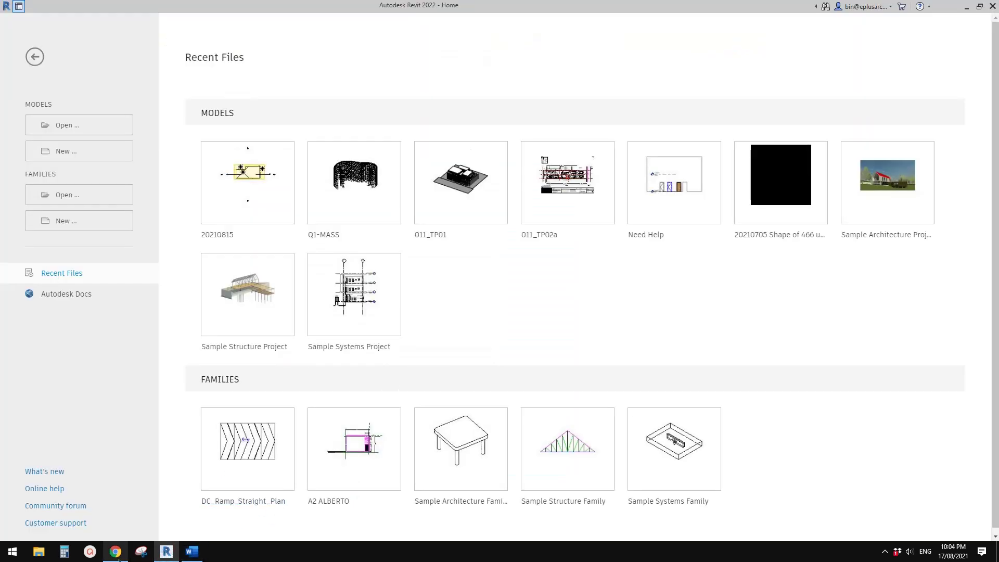
click(115, 550)
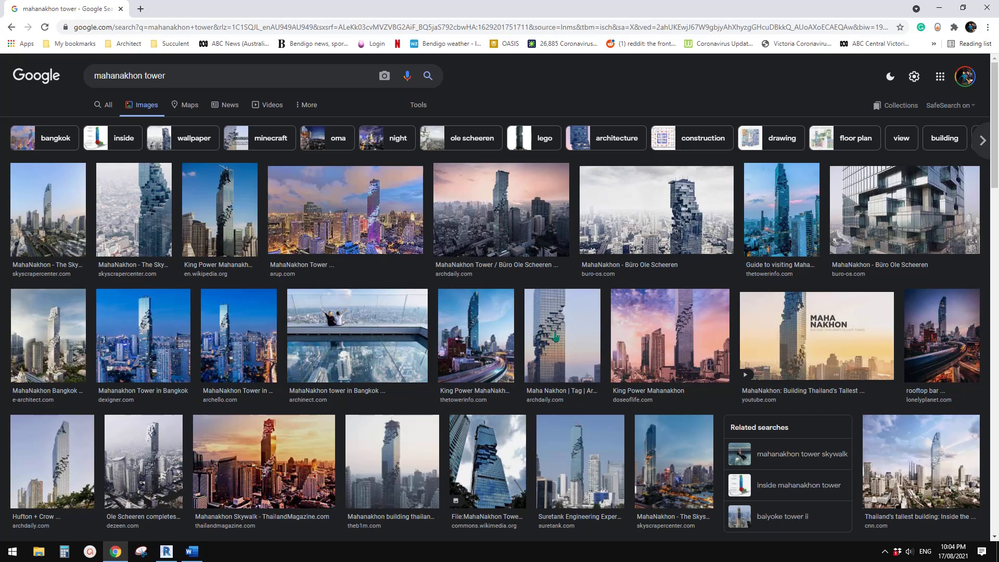
click(166, 551)
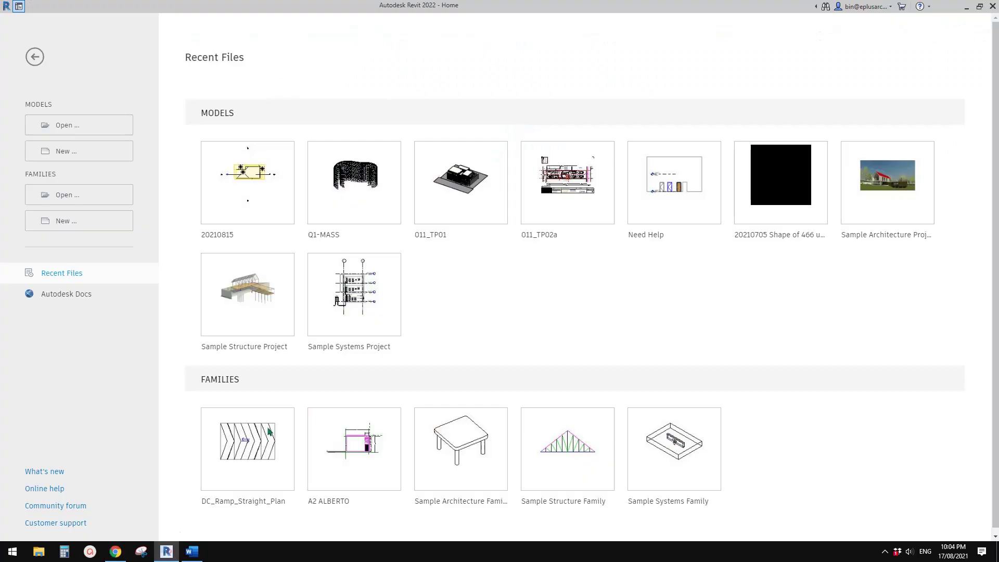
click(195, 552)
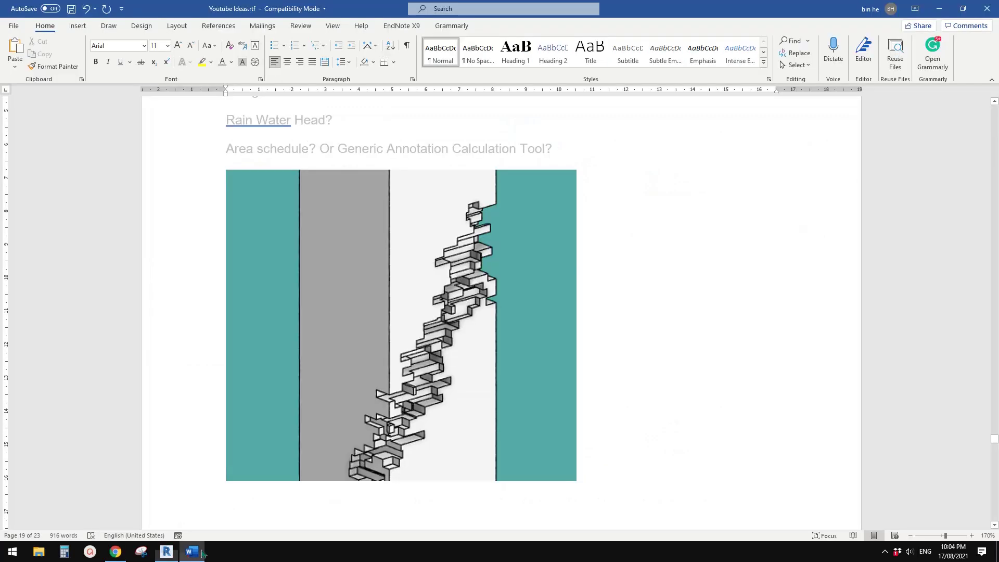
click(168, 553)
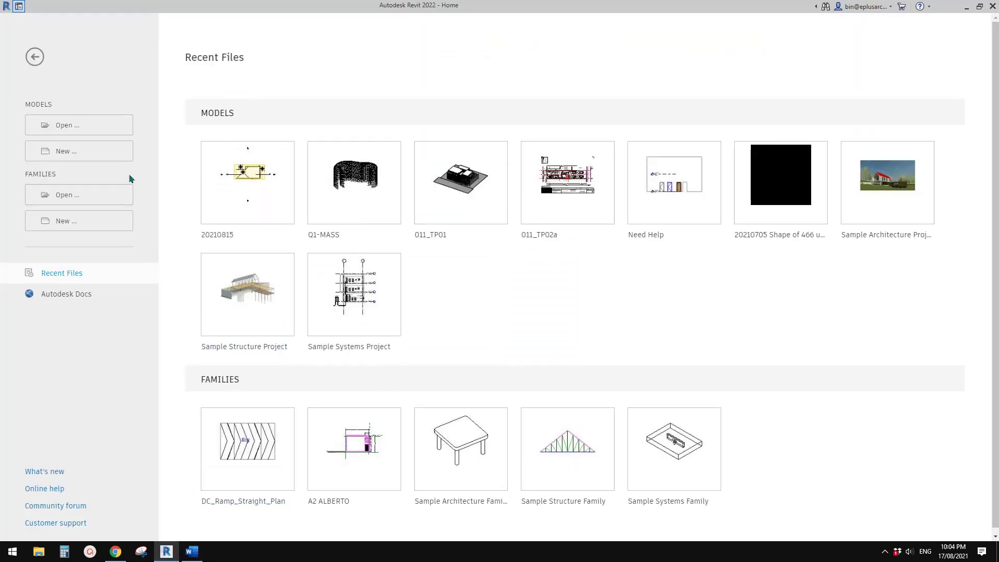
Step: Create a new family from the Metric Generic Model face based template
click(79, 151)
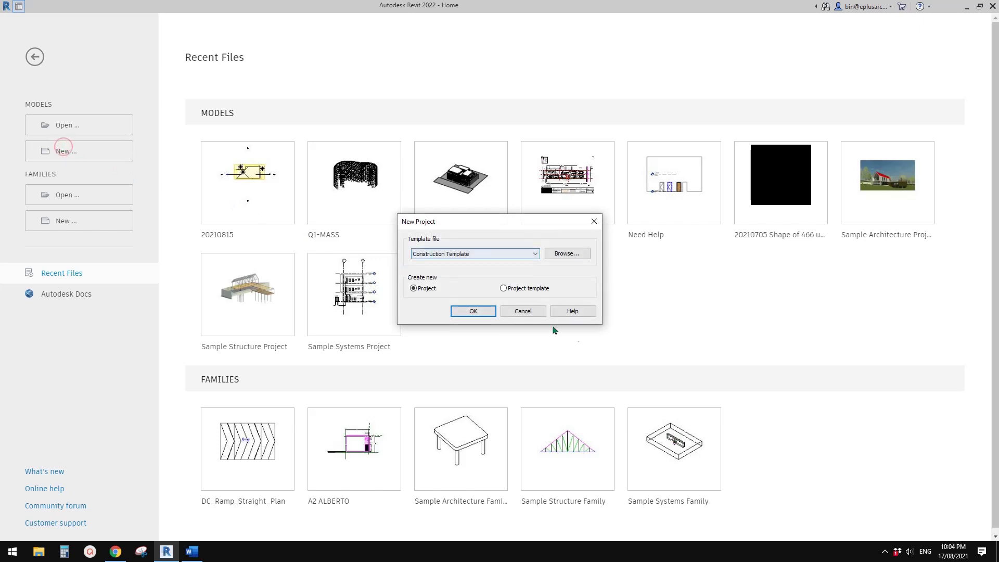
click(539, 312)
click(78, 223)
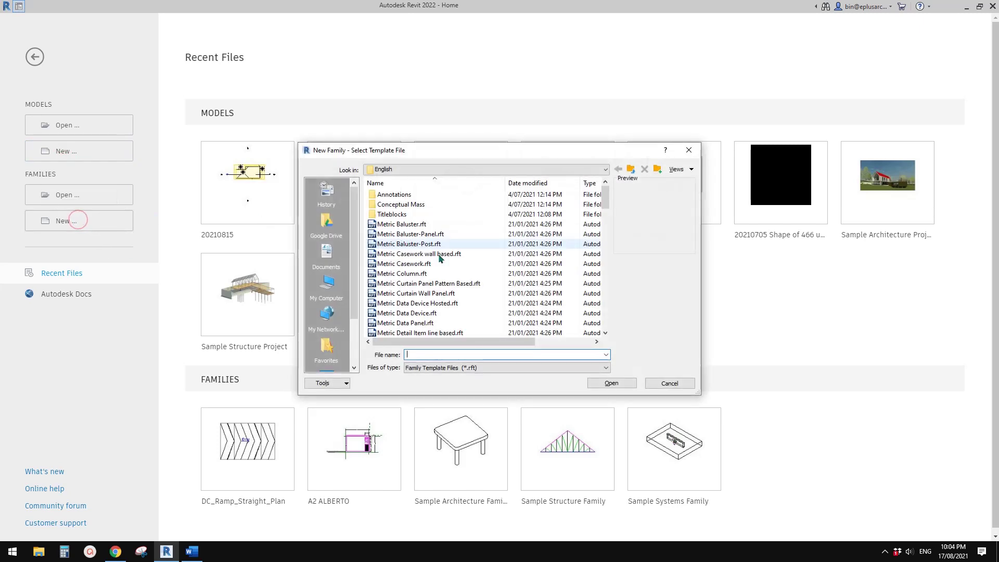
scroll(605, 236, down, 9)
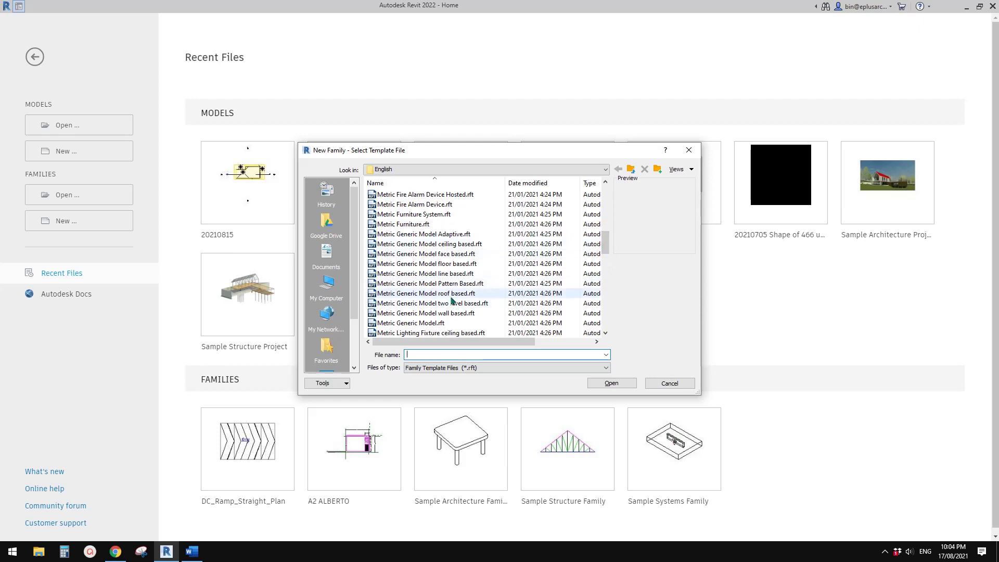
click(445, 255)
click(612, 383)
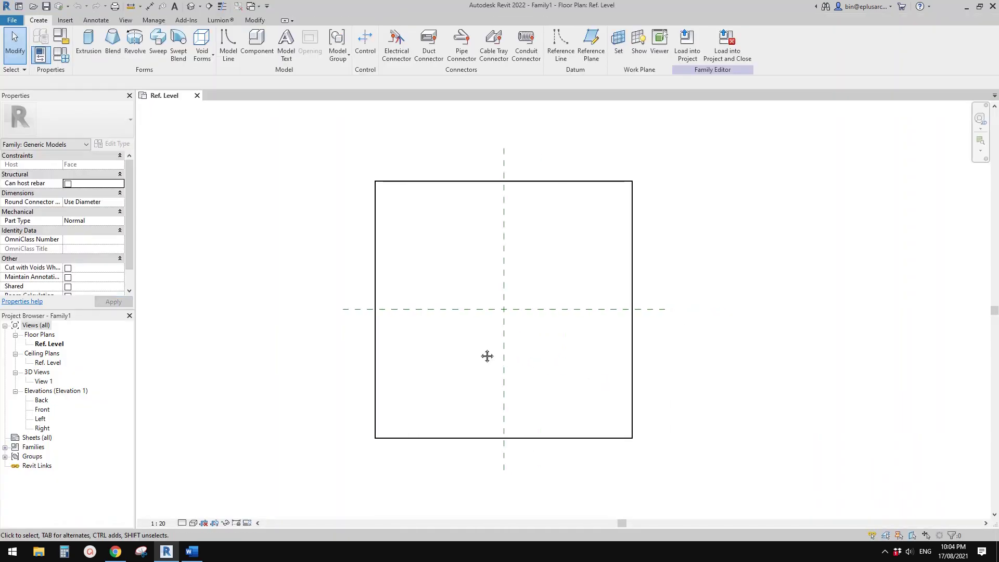
Step: Draw vertical reference planes on both sides of the vertical center plane and a horizontal one above the Center (Front/Back) plane
key(r)
key(p)
click(453, 365)
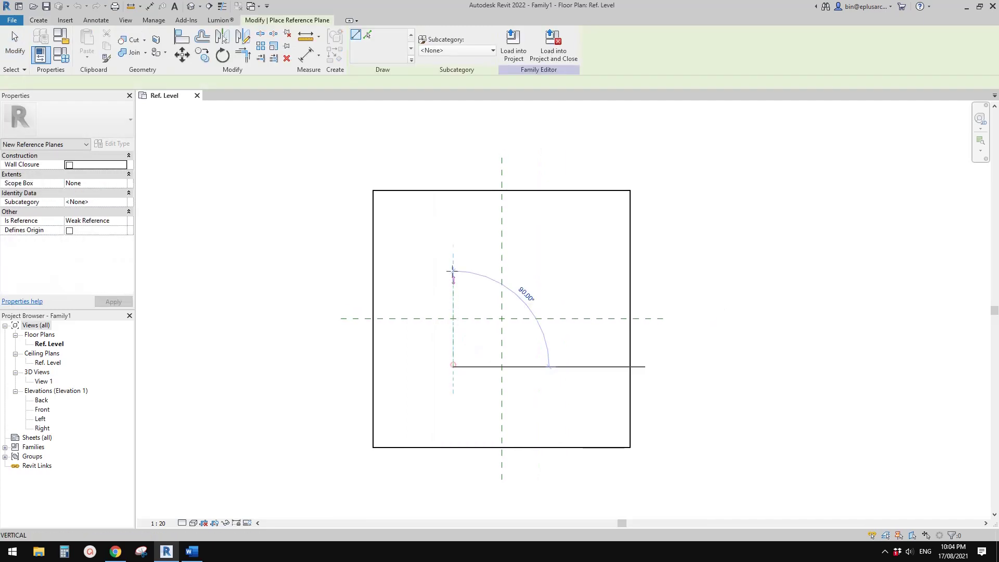
click(453, 264)
click(562, 365)
click(563, 267)
click(595, 282)
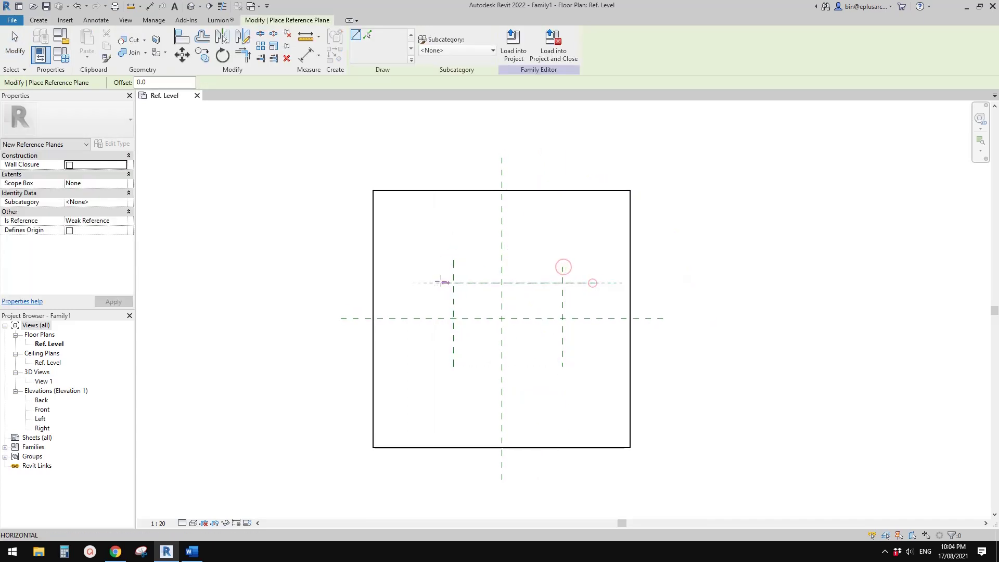
click(435, 283)
Step: Try a second horizontal reference plane below the Center (Front/Back) plane and delete it
click(604, 345)
click(424, 345)
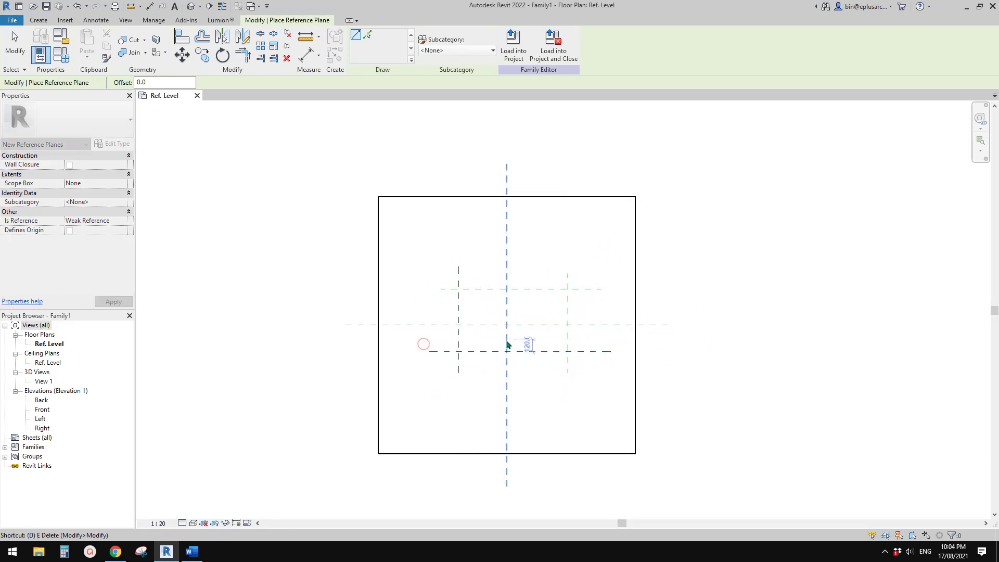
key(d)
key(i)
key(Escape)
key(Escape)
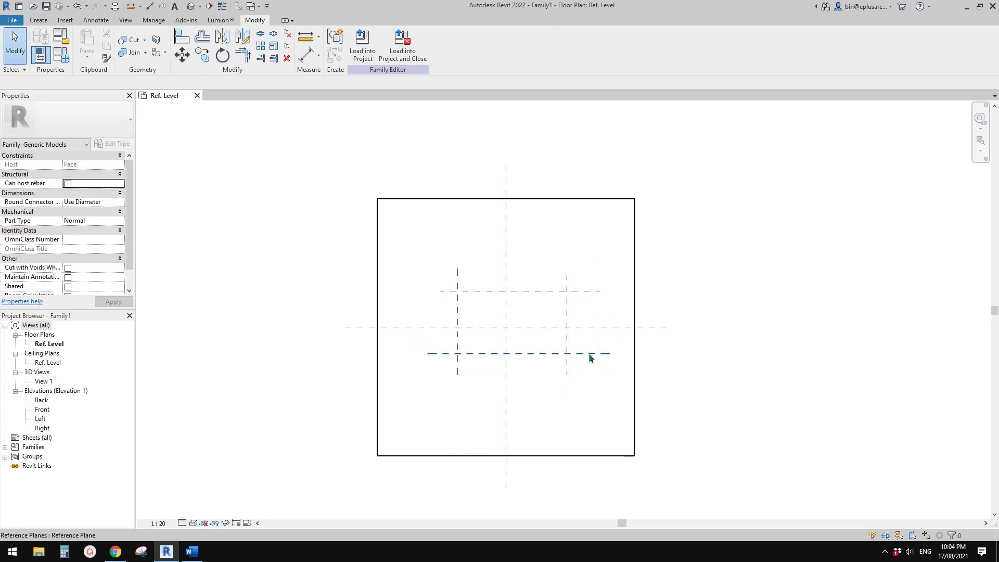
click(589, 352)
key(Delete)
Step: Dimension the distance between the Center (Front/Back) plane and the horizontal reference plane above it
scroll(587, 333, up, 1)
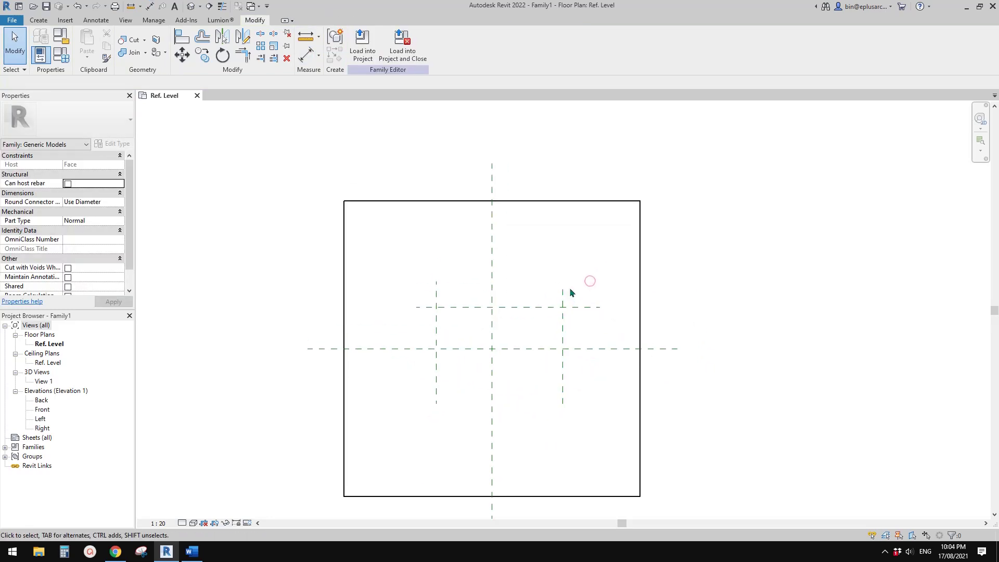
click(585, 307)
scroll(585, 307, down, 1)
middle_drag(588, 311, 586, 338)
scroll(588, 324, up, 1)
key(d)
key(i)
click(593, 359)
click(591, 317)
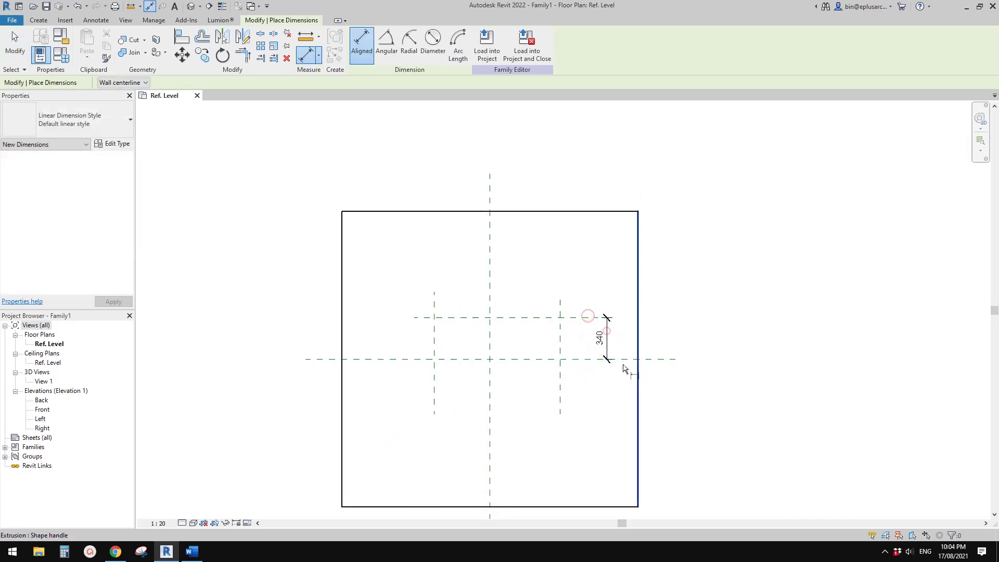
click(606, 341)
key(Escape)
key(Escape)
click(537, 358)
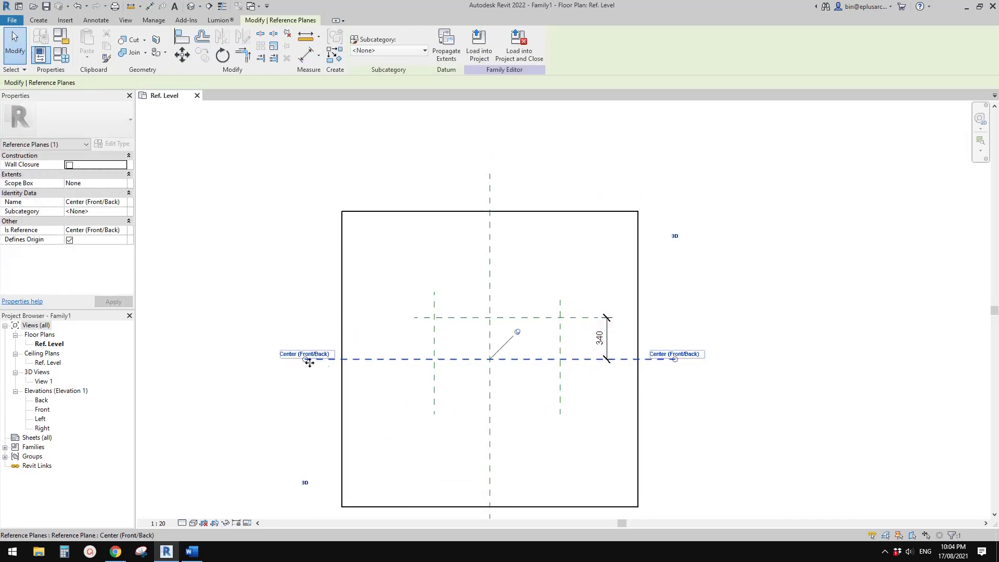
scroll(544, 357, up, 1)
middle_drag(550, 354, 548, 360)
key(Escape)
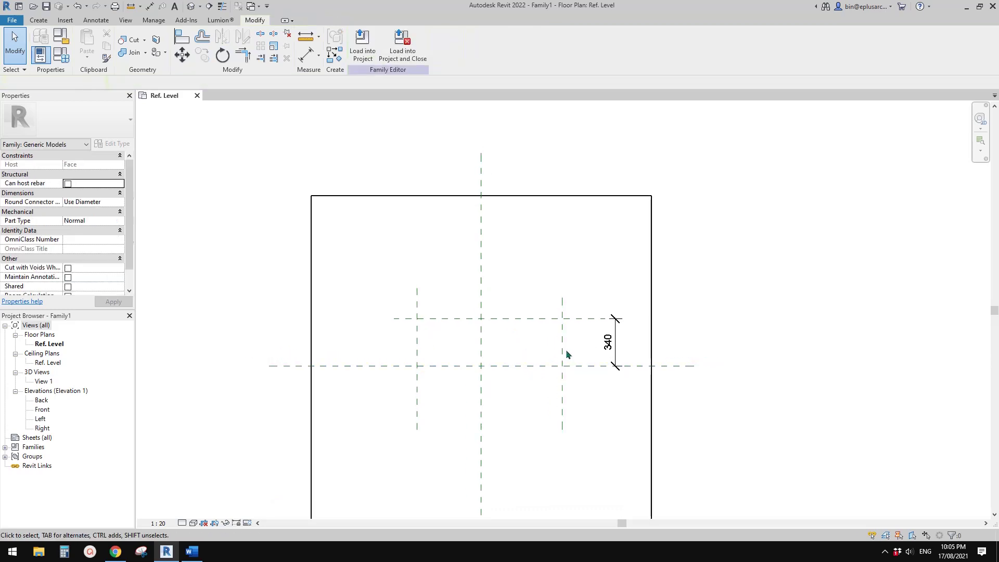
scroll(567, 354, up, 1)
click(541, 374)
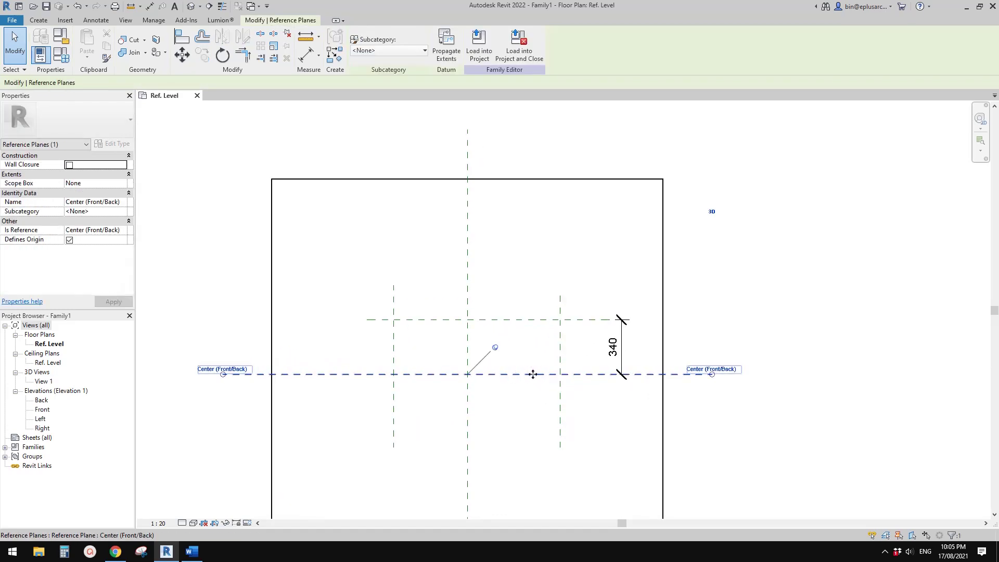
key(Escape)
click(534, 321)
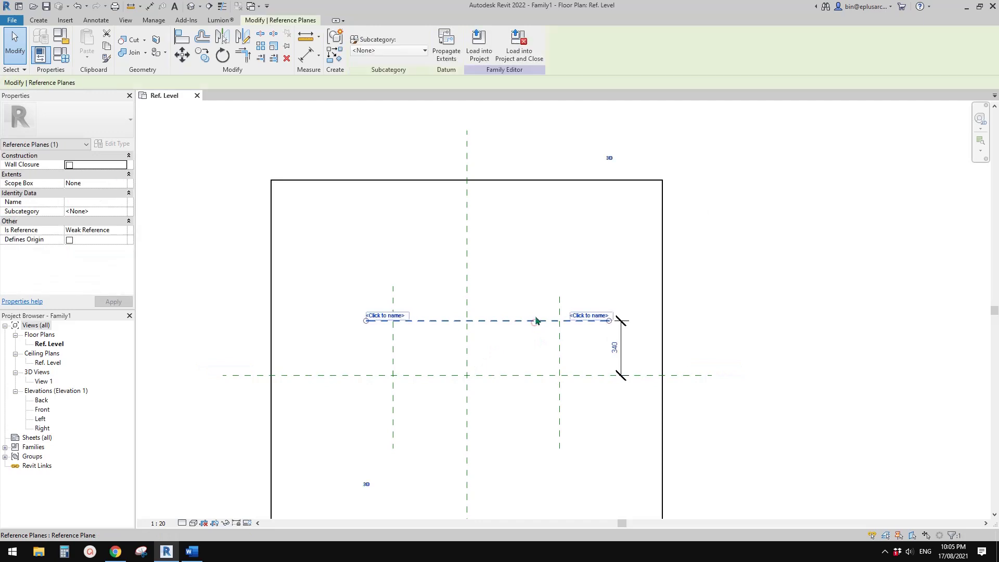
middle_drag(535, 326, 526, 328)
key(Escape)
click(610, 350)
middle_drag(655, 359, 652, 362)
key(Escape)
Step: Set the distance from the Center (Front/Back) plane to the upper horizontal reference plane to 3600 mm
click(576, 324)
click(576, 324)
click(601, 349)
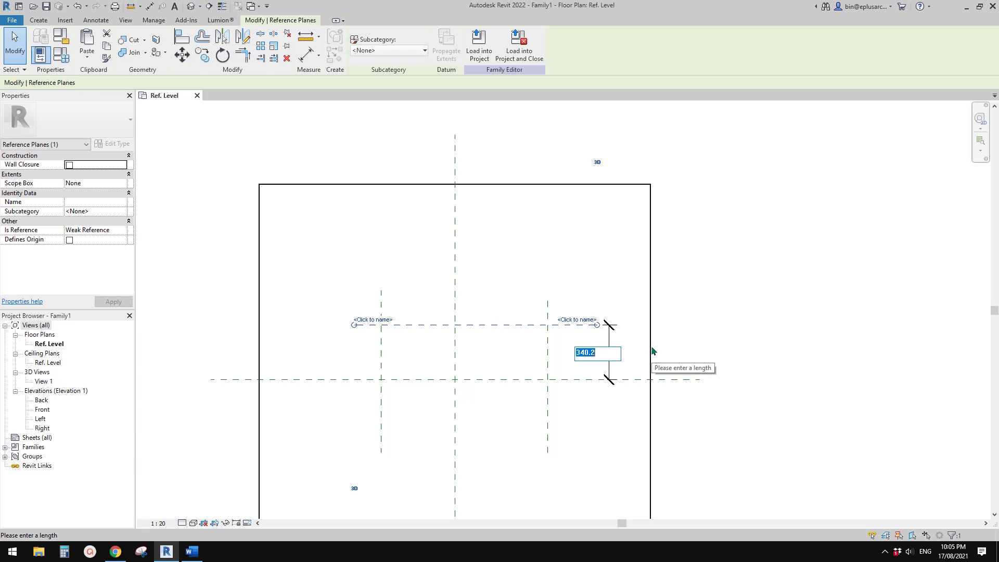
text(3600)
key(Return)
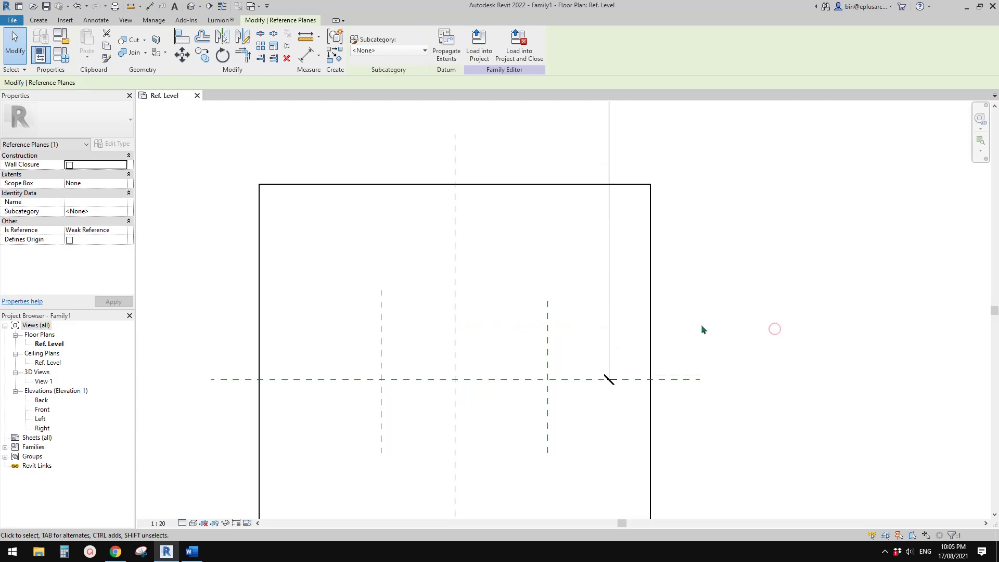
scroll(701, 324, down, 5)
key(Escape)
Step: Dimension the two outer vertical reference planes through the vertical center plane and make the segments equal
scroll(620, 294, up, 1)
middle_drag(631, 268, 571, 308)
middle_drag(538, 361, 535, 364)
key(d)
key(i)
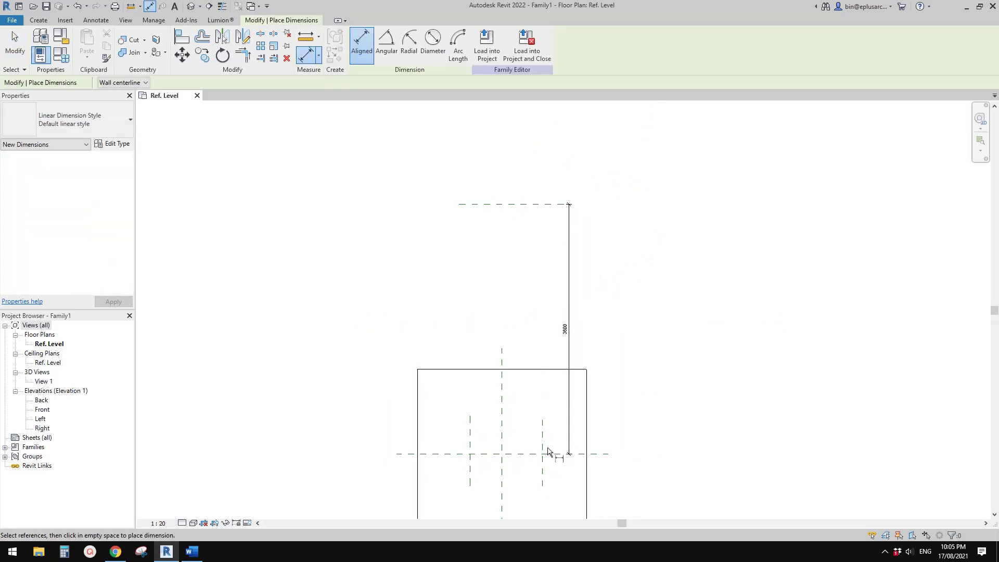
click(542, 441)
click(470, 442)
middle_drag(524, 509, 510, 450)
scroll(512, 451, down, 1)
click(512, 450)
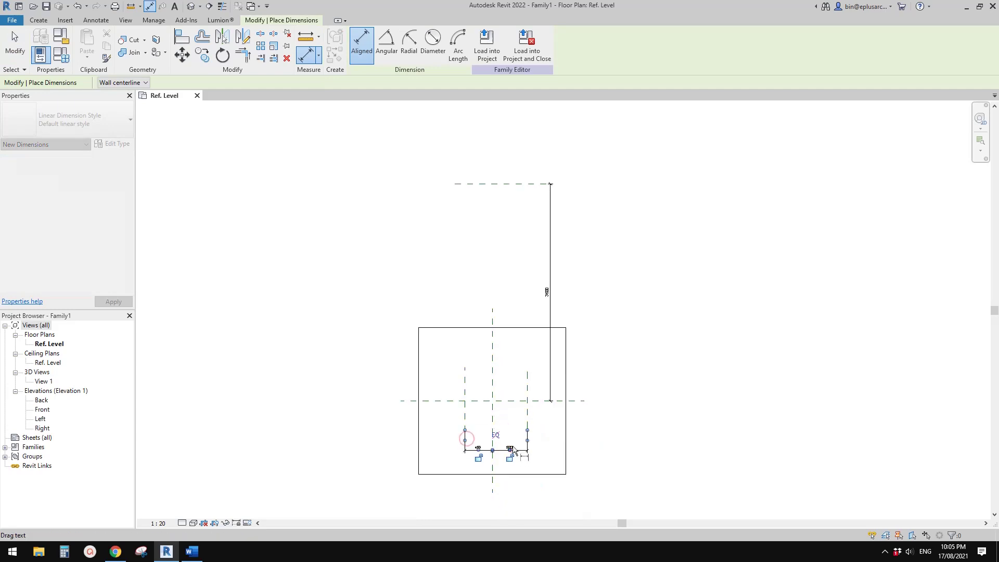
click(498, 436)
Step: Add an overall dimension between the two outer vertical reference planes and move it close below the equal dimension
scroll(517, 448, up, 1)
click(527, 381)
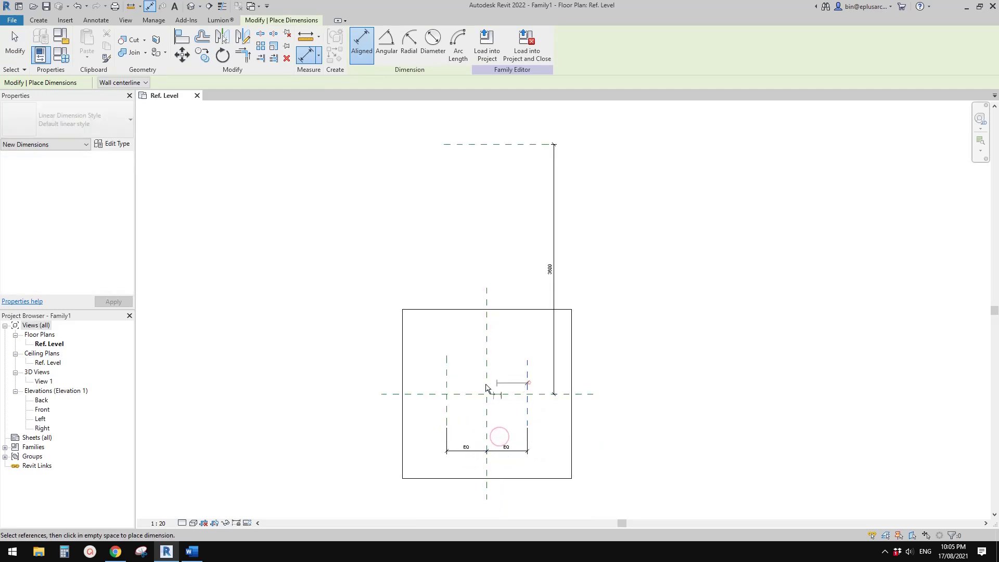
click(446, 381)
middle_drag(508, 505, 509, 482)
click(509, 482)
key(Escape)
click(509, 481)
middle_drag(508, 440, 510, 443)
drag(508, 482, 514, 447)
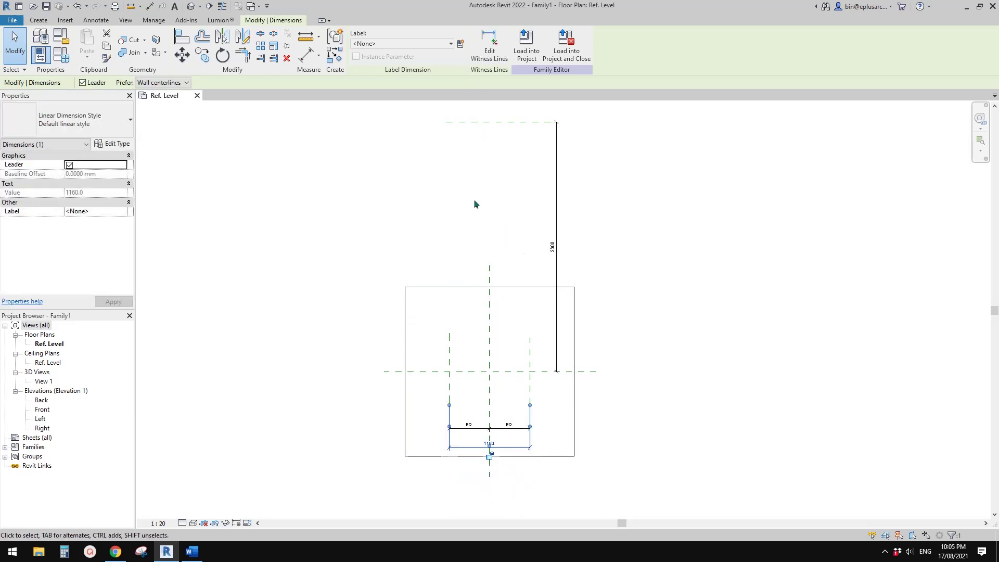
Step: Label the overall width dimension with a new instance family parameter named W
middle_drag(530, 230, 490, 179)
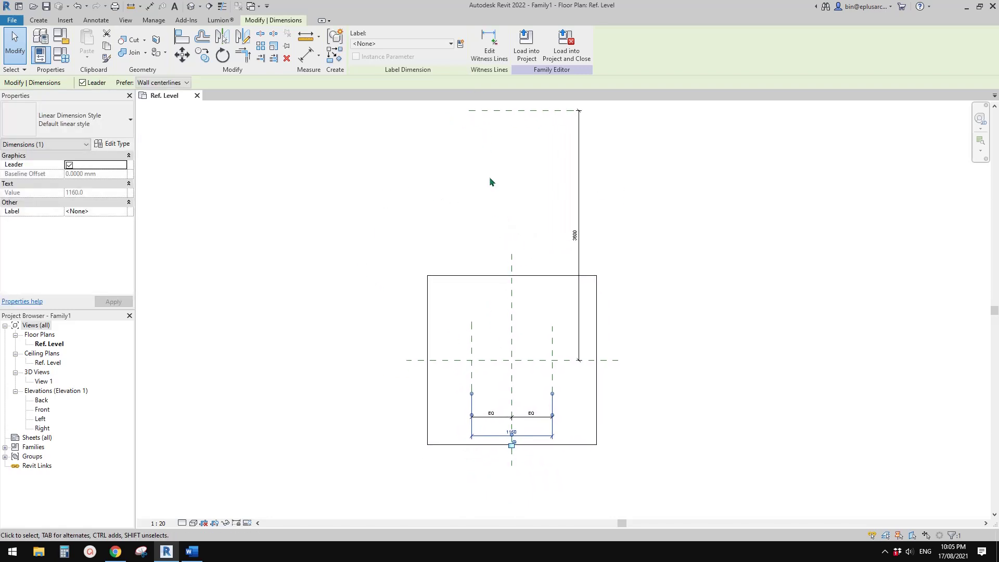
click(460, 43)
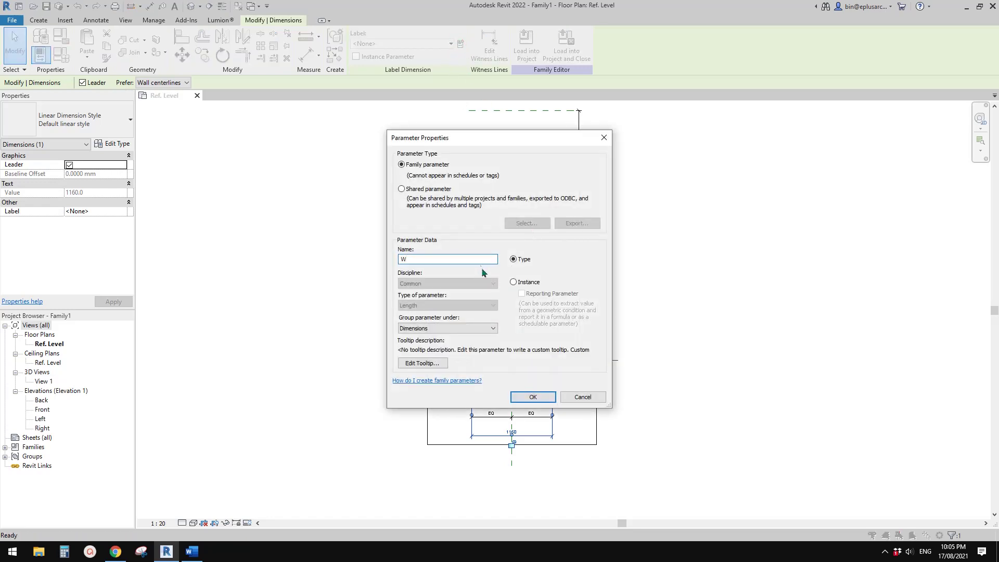
click(522, 282)
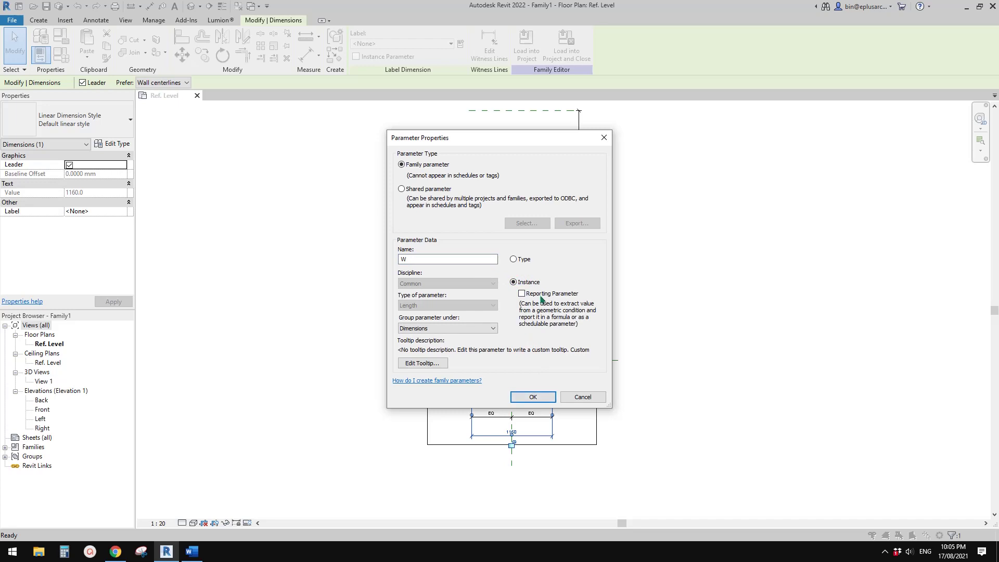
click(531, 397)
click(663, 371)
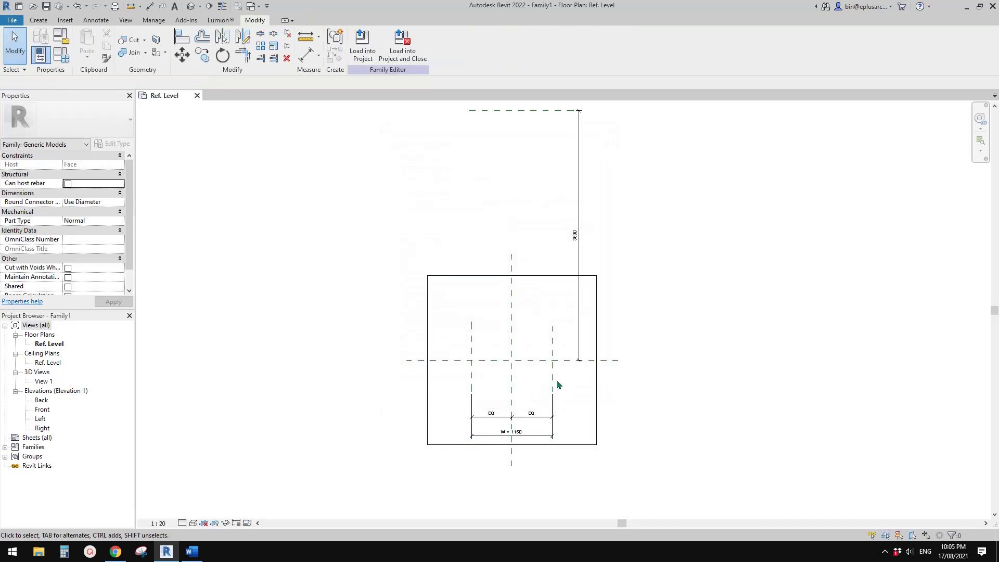
Step: Set the distance from the vertical center plane to the outer vertical reference plane to 3000 mm
click(554, 380)
click(531, 367)
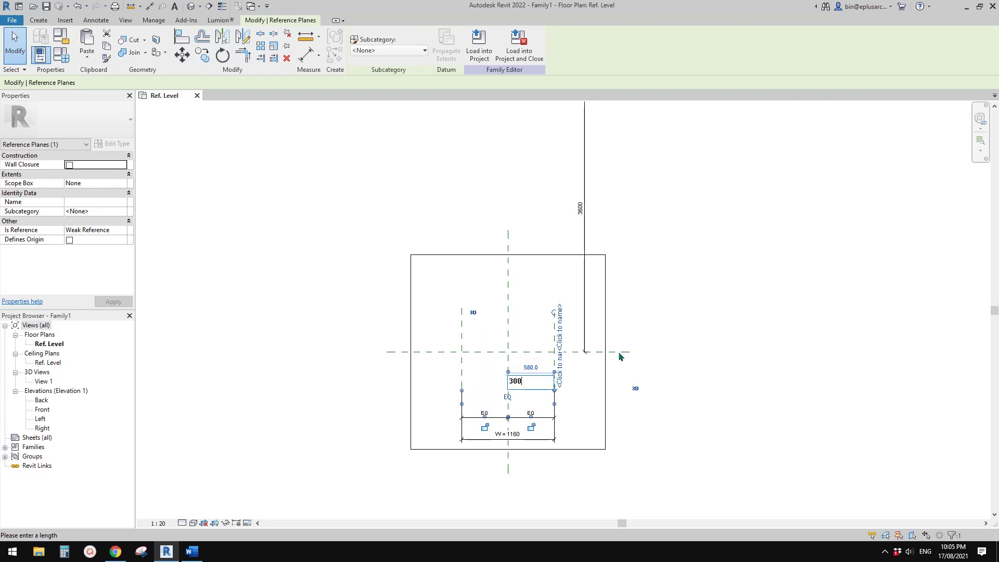
text(3000)
key(Return)
key(Escape)
scroll(620, 353, down, 2)
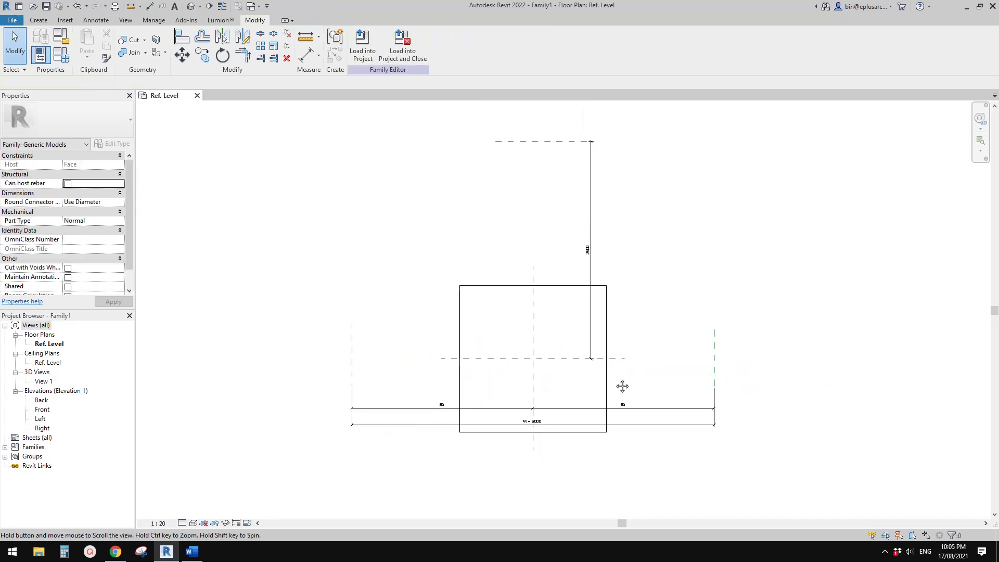
middle_drag(611, 391, 599, 395)
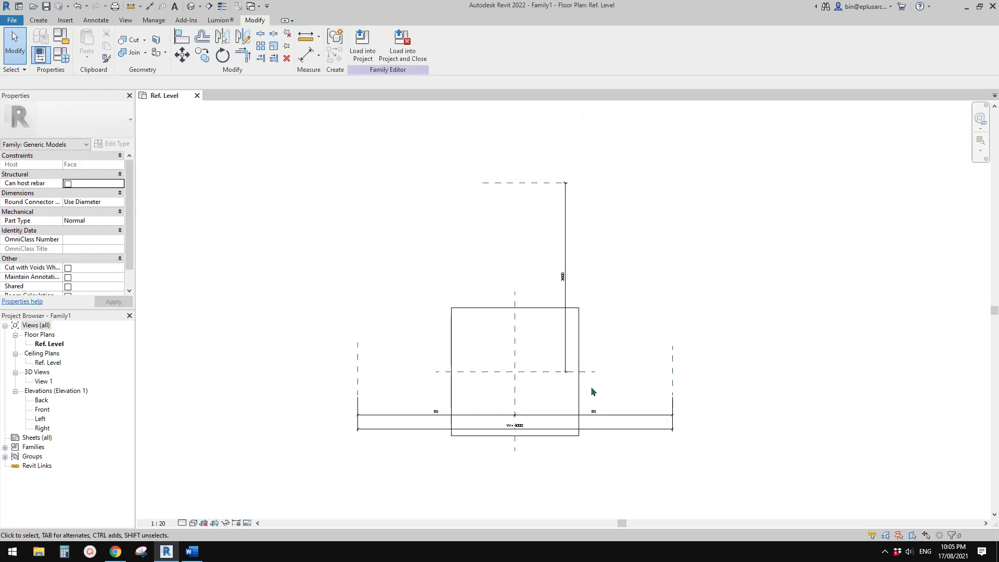
Step: Stretch the host extrusion's upper edge to about 4700 mm above the horizontal center plane and its left edge outward
click(522, 330)
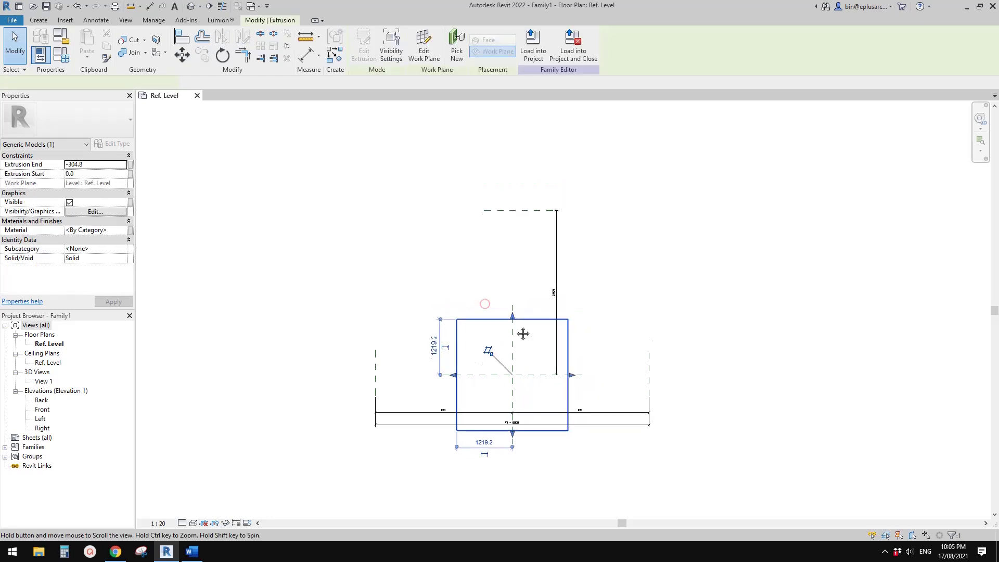
drag(522, 330, 511, 162)
drag(451, 299, 283, 299)
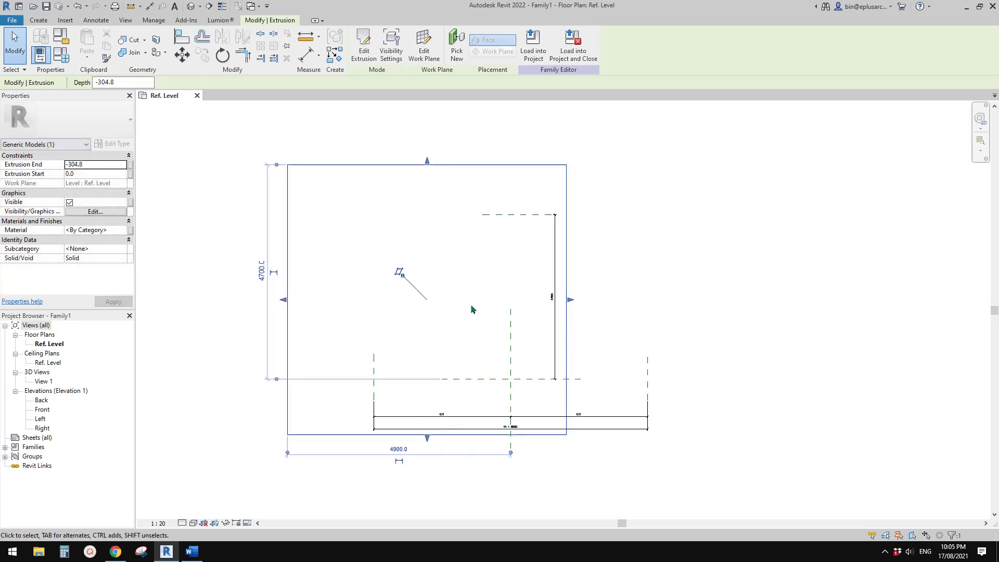
scroll(535, 309, down, 2)
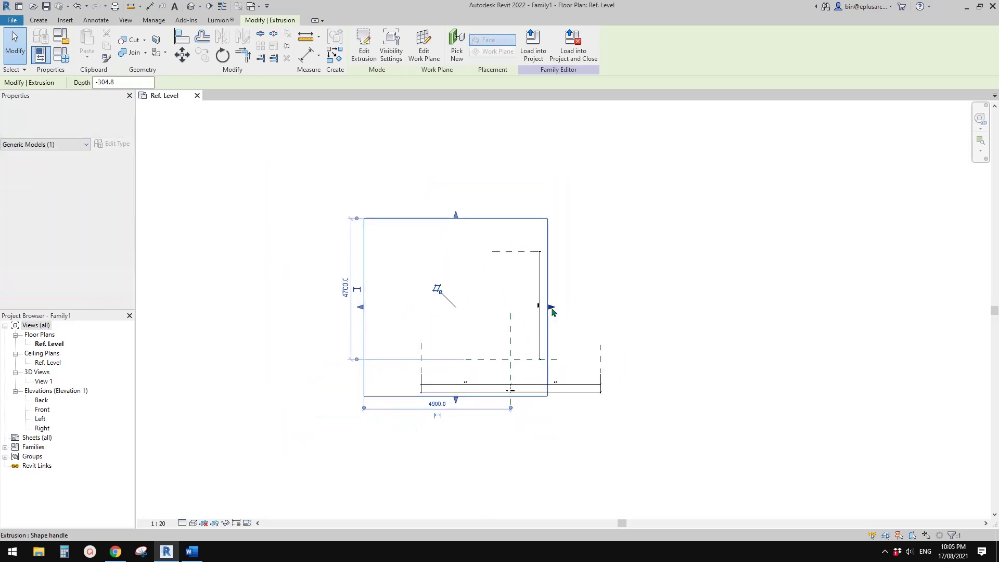
Step: Widen the host extrusion on both sides, with its left edge about 16300 mm from the vertical center plane, and lower its upper edge slightly
drag(551, 307, 842, 307)
scroll(719, 354, down, 1)
drag(448, 319, 190, 319)
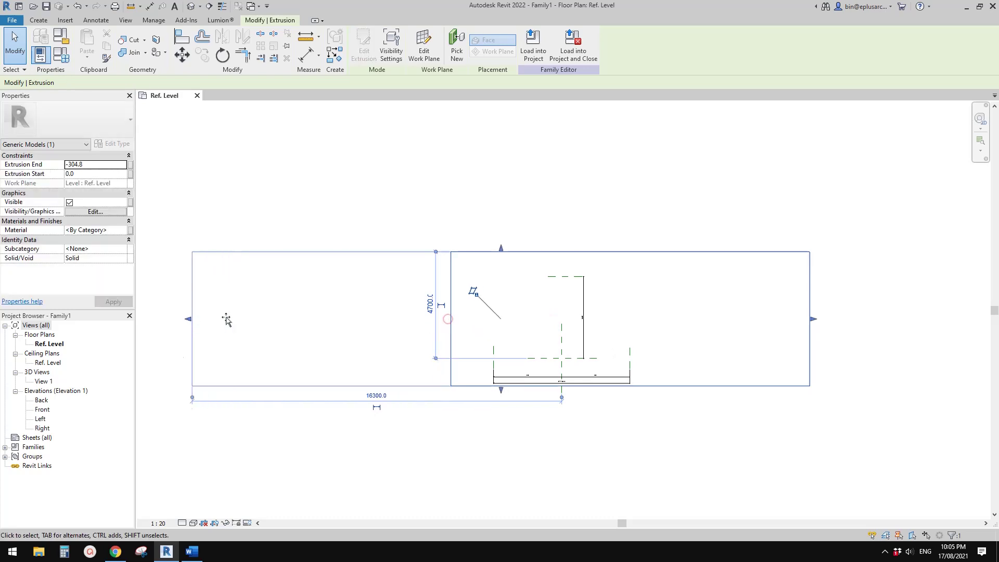
scroll(332, 320, down, 1)
drag(461, 265, 460, 276)
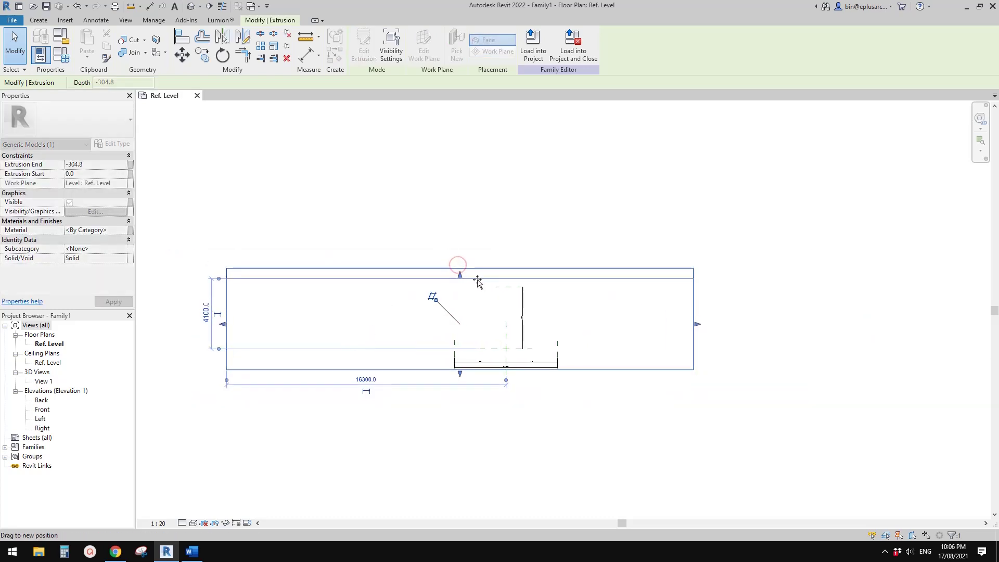
Step: Adjust the host extrusion's left and right edges so it reaches roughly equally far on both sides of the vertical center plane
scroll(510, 288, up, 1)
scroll(520, 296, up, 1)
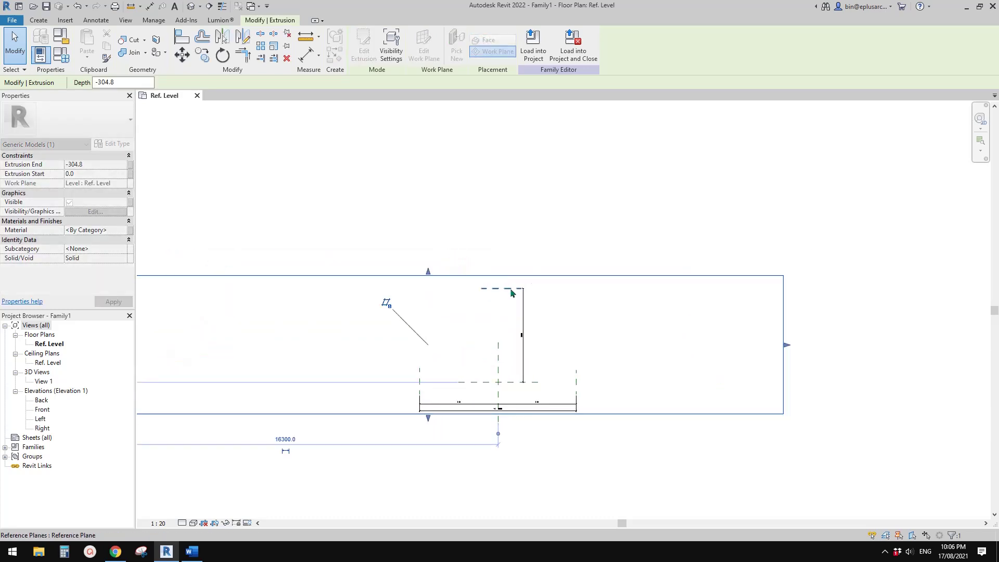
scroll(574, 350, up, 1)
scroll(574, 350, up, 1)
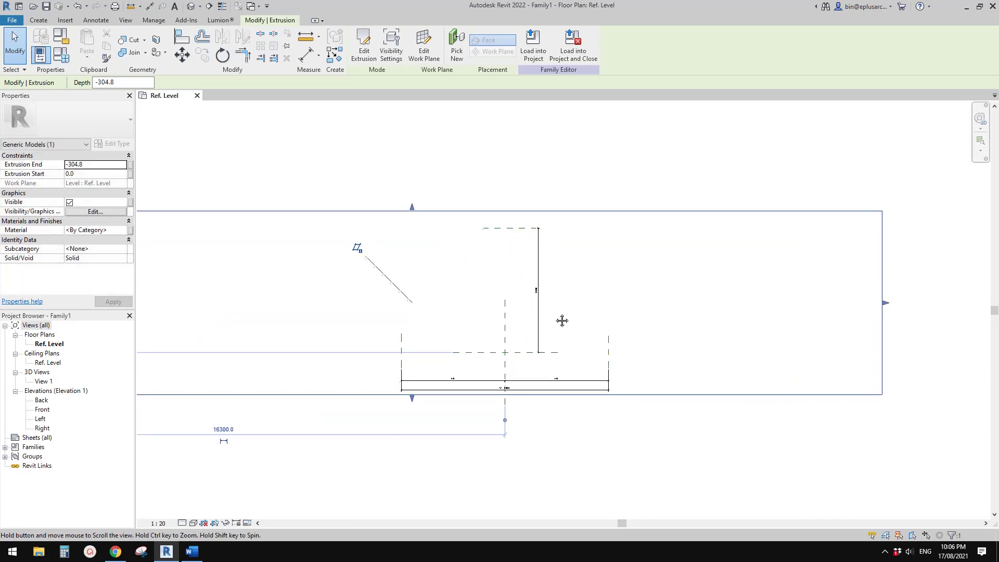
scroll(605, 377, down, 2)
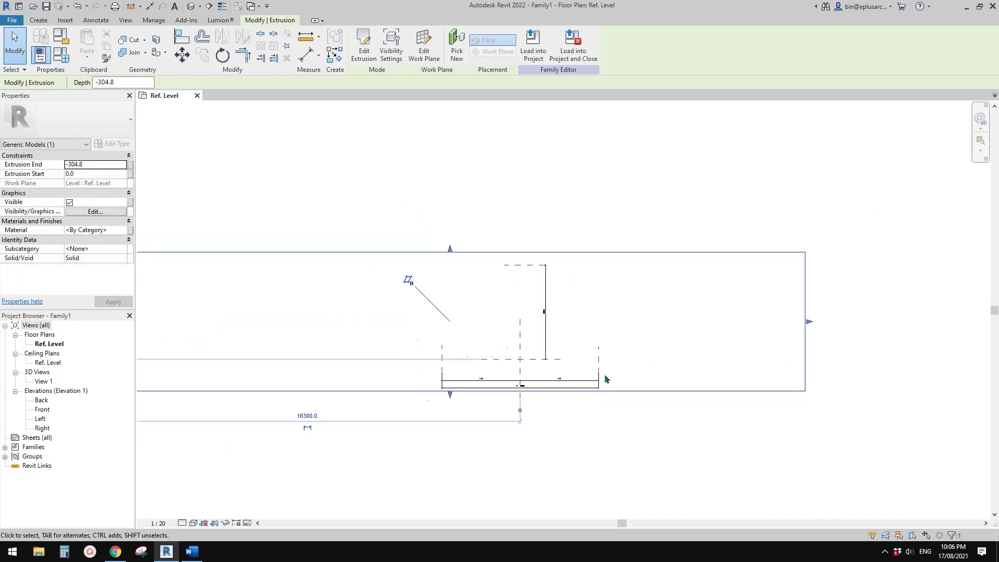
drag(786, 326, 870, 328)
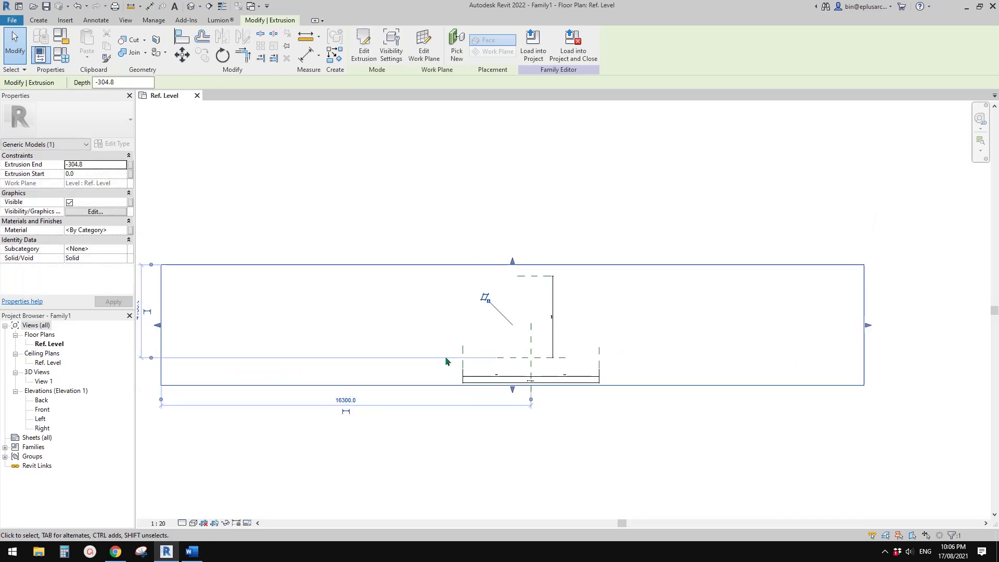
drag(864, 326, 854, 330)
drag(159, 325, 171, 325)
key(Escape)
scroll(507, 357, up, 5)
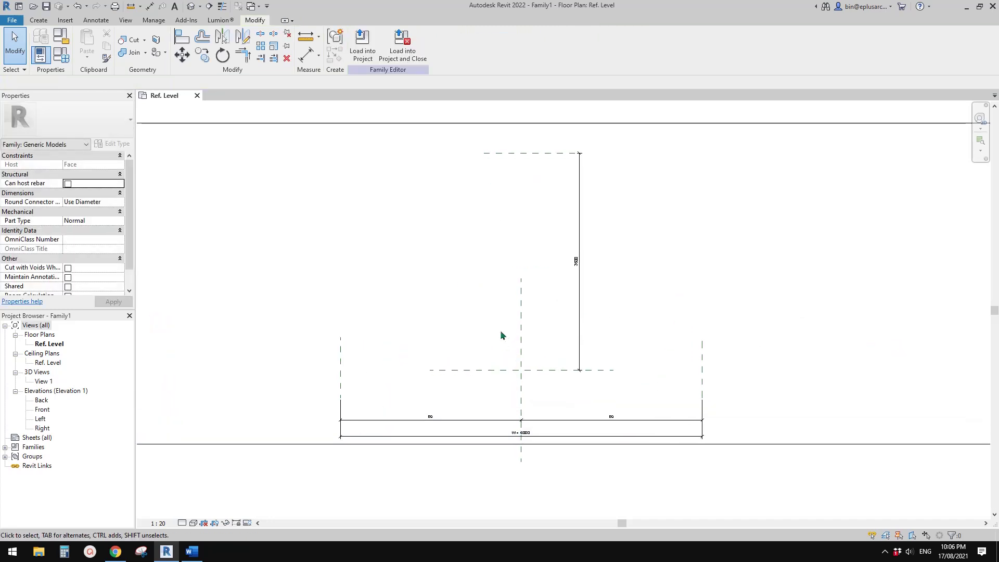
Step: Maximize the 3D extents of the right outer vertical reference plane
click(518, 353)
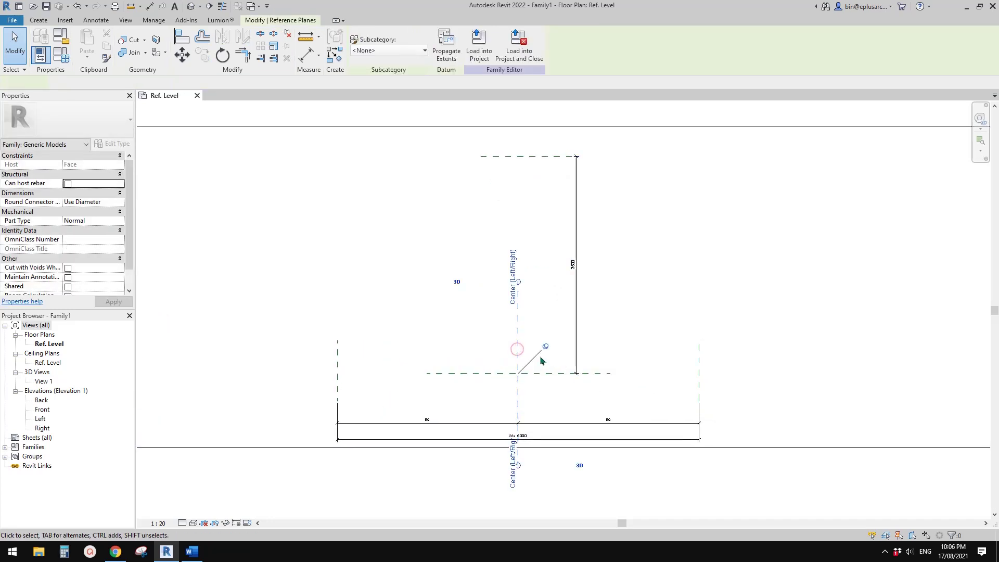
click(699, 360)
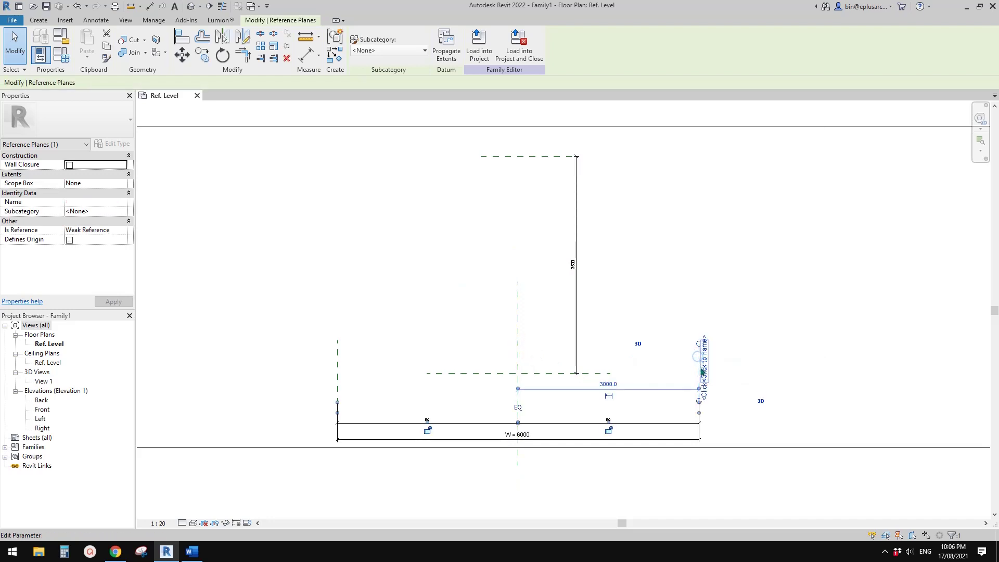
key(Escape)
right_click(699, 364)
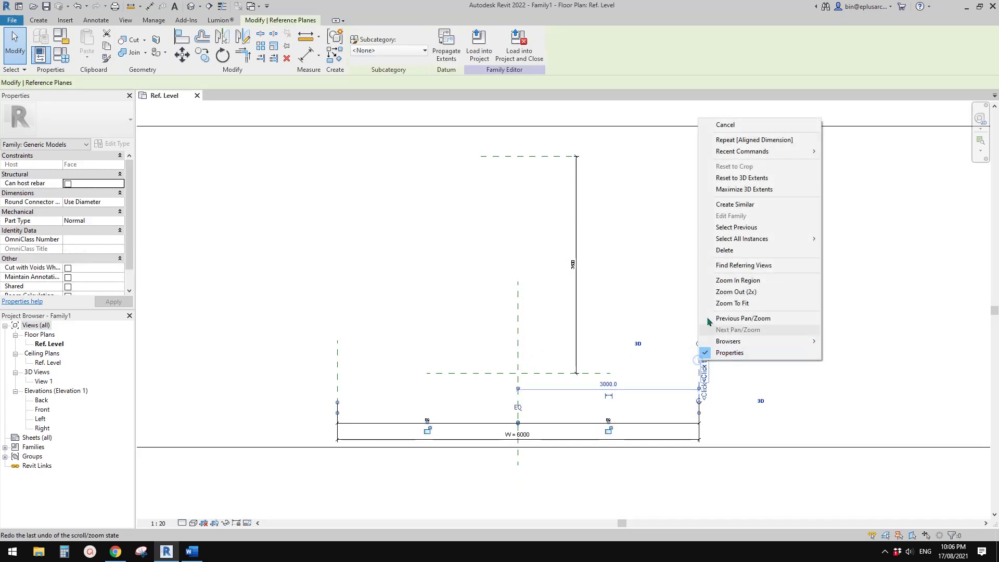
click(747, 189)
key(Escape)
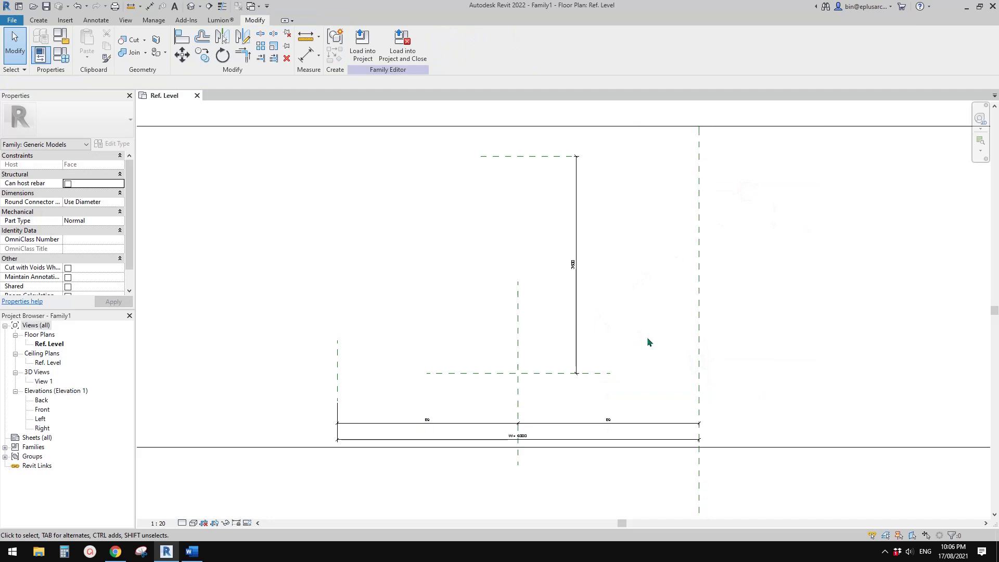
Step: Select all five reference planes together and maximize their 3D extents across the host extrusion
click(699, 342)
ctrl+click(535, 372)
ctrl+click(519, 350)
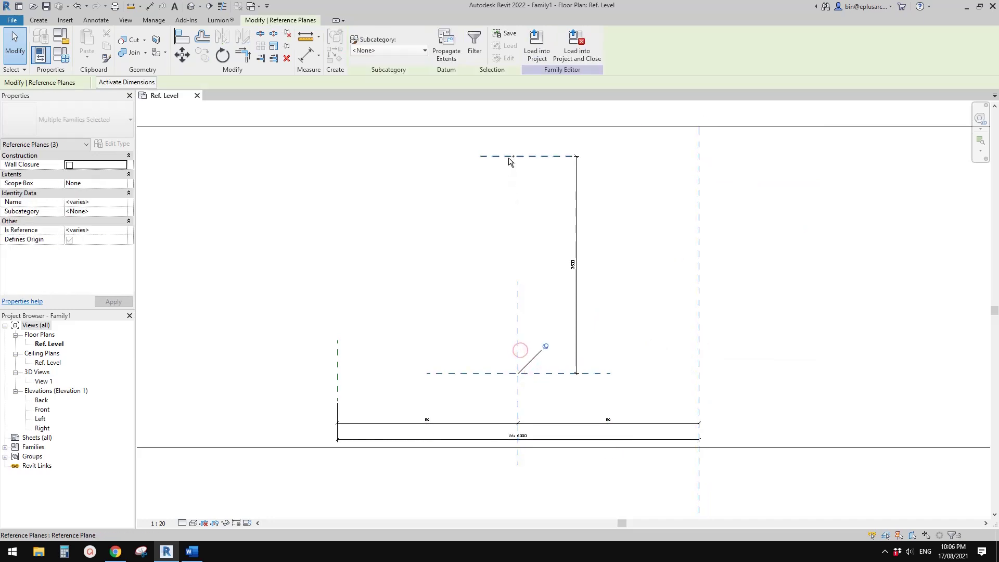
ctrl+click(509, 158)
ctrl+click(336, 362)
ctrl+click(517, 364)
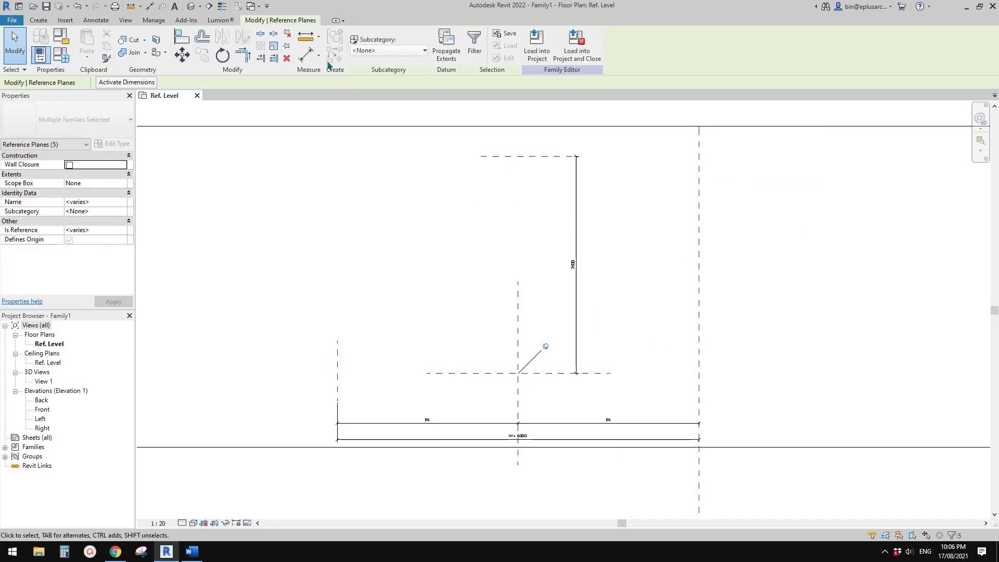
right_click(517, 350)
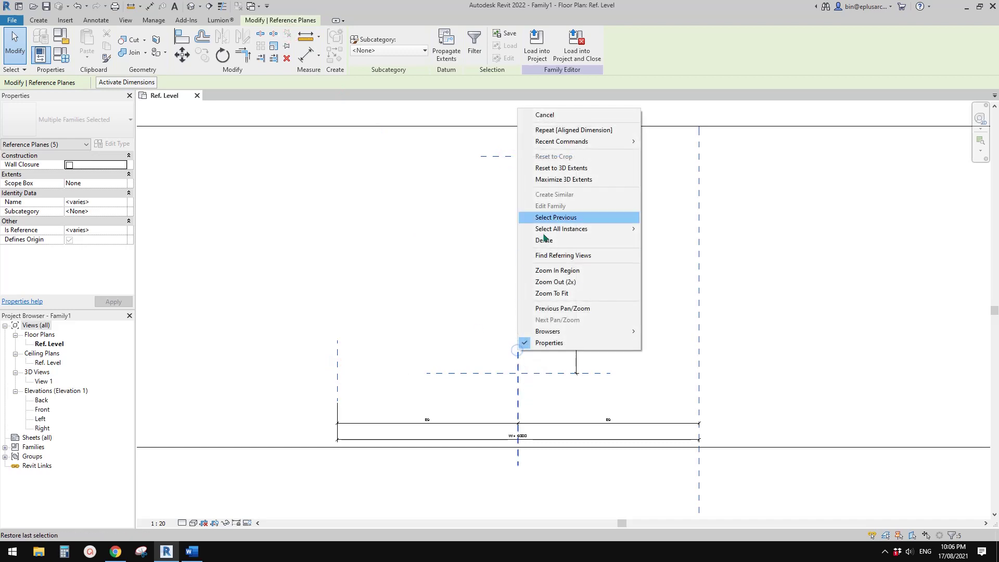
click(562, 180)
scroll(596, 208, down, 3)
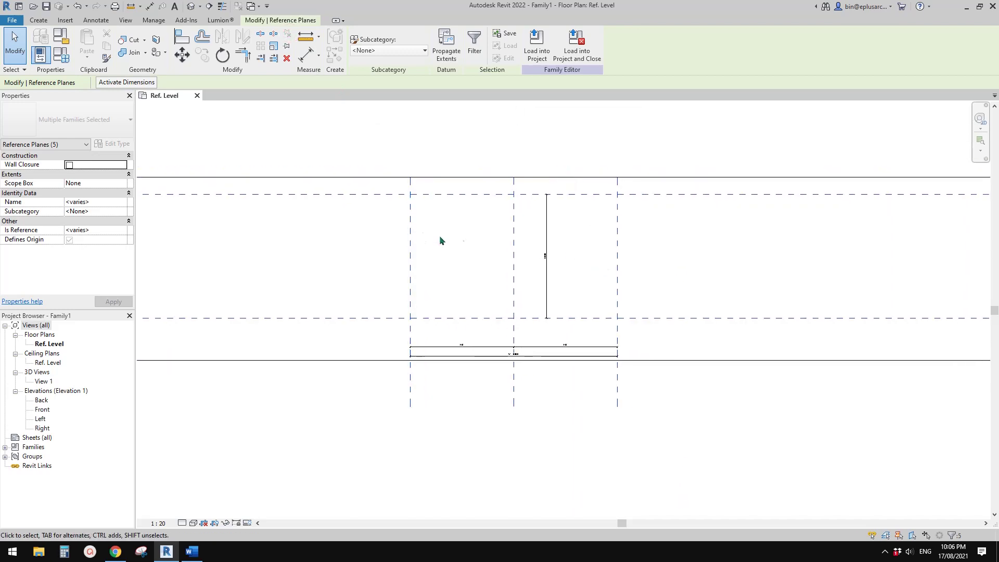
scroll(439, 239, down, 2)
scroll(489, 268, up, 2)
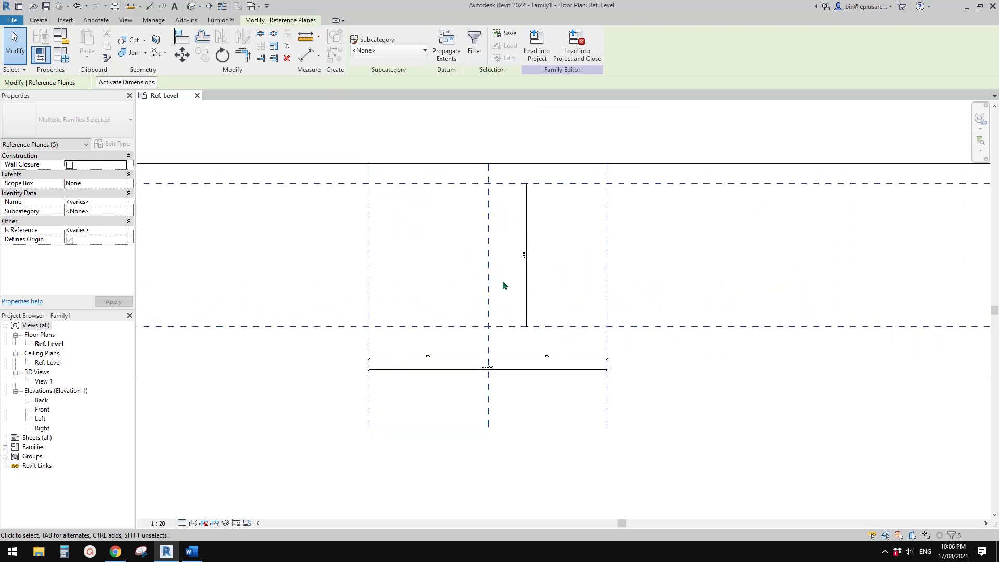
key(Escape)
middle_drag(333, 226, 332, 233)
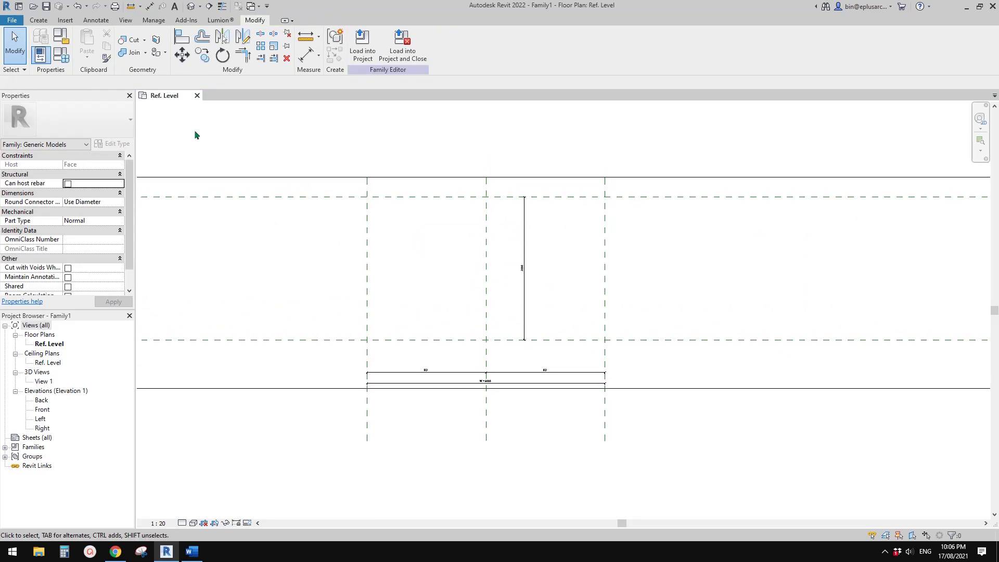
Step: Start a void extrusion and sketch a 6000 by 3600 mm rectangle between the outer vertical and the two horizontal reference planes
click(38, 19)
click(202, 60)
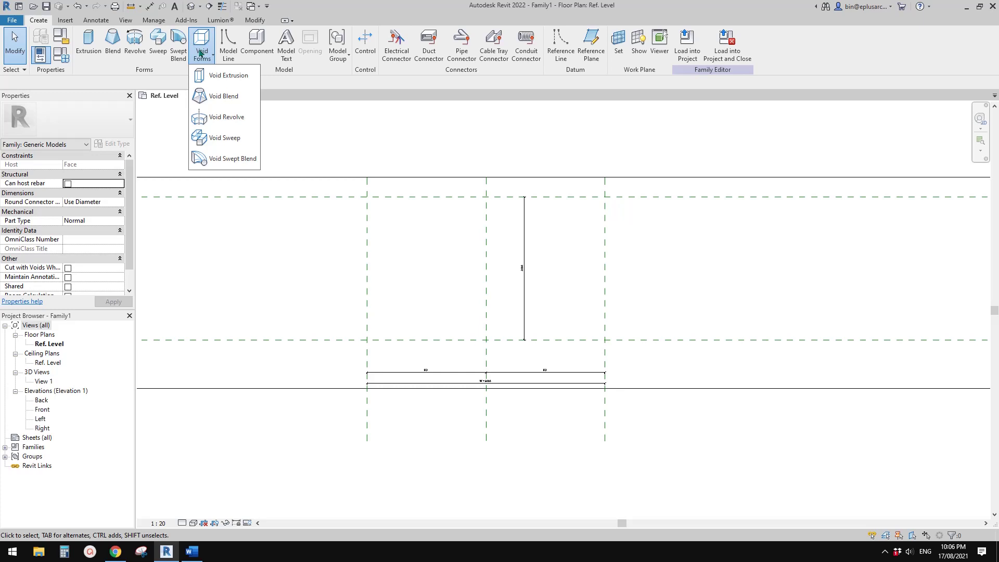
click(205, 34)
middle_drag(288, 130, 286, 132)
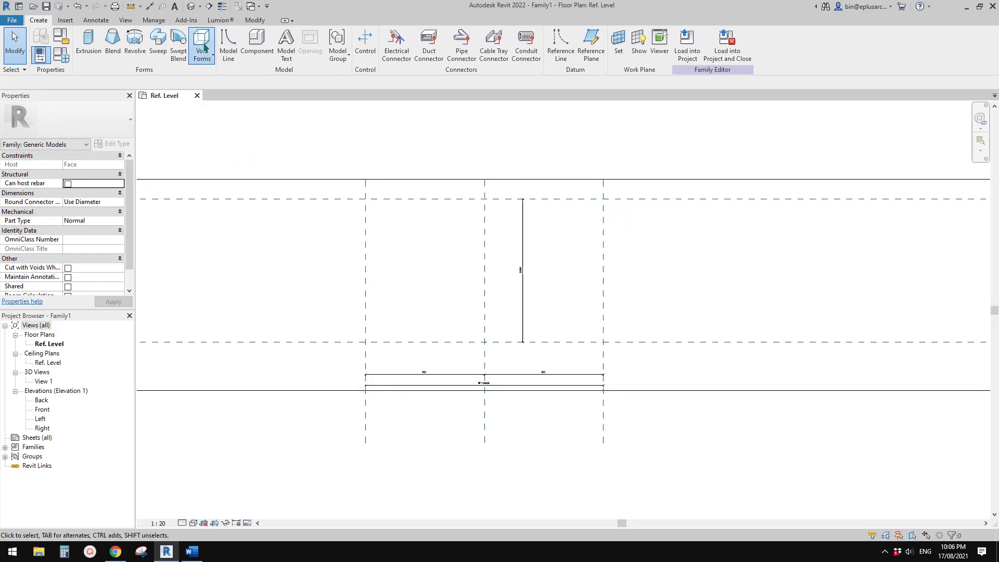
click(203, 42)
click(211, 76)
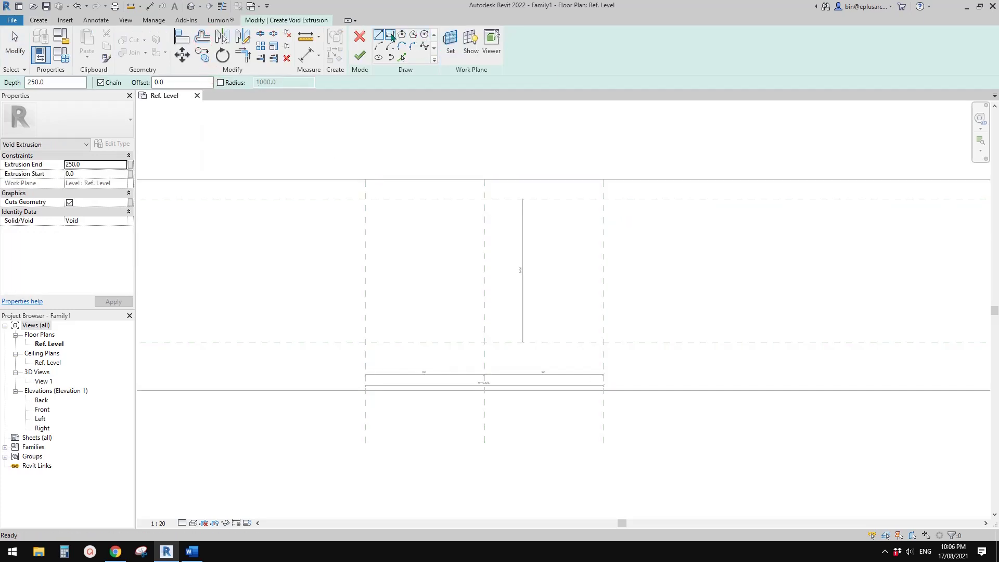
click(390, 35)
middle_drag(396, 241, 577, 262)
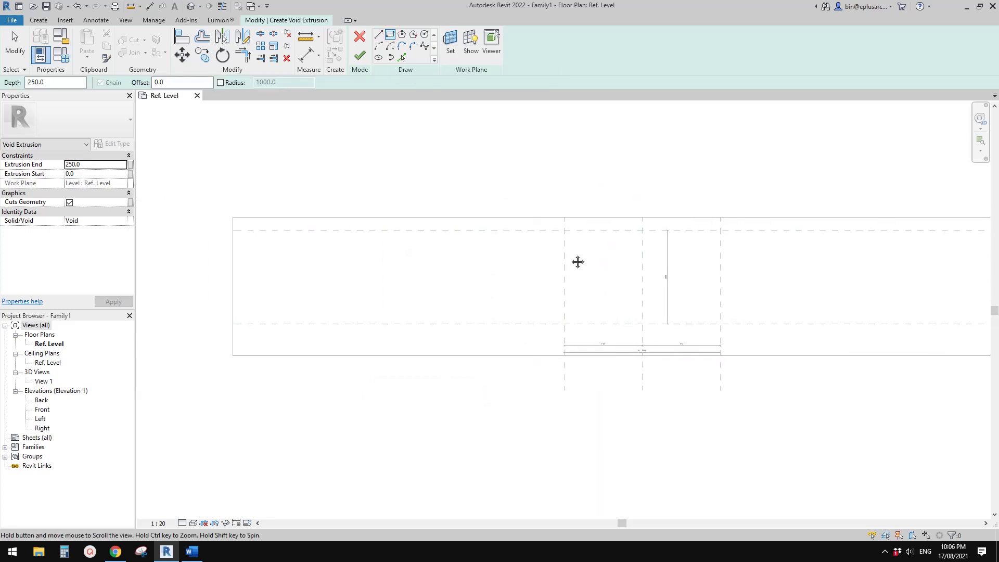
click(564, 229)
scroll(631, 294, up, 2)
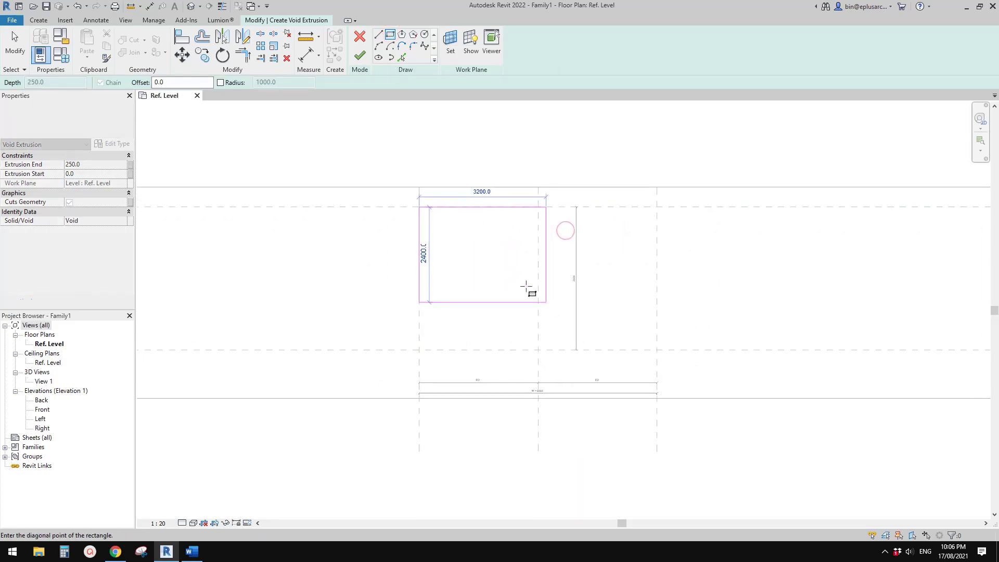
click(657, 350)
scroll(657, 350, up, 2)
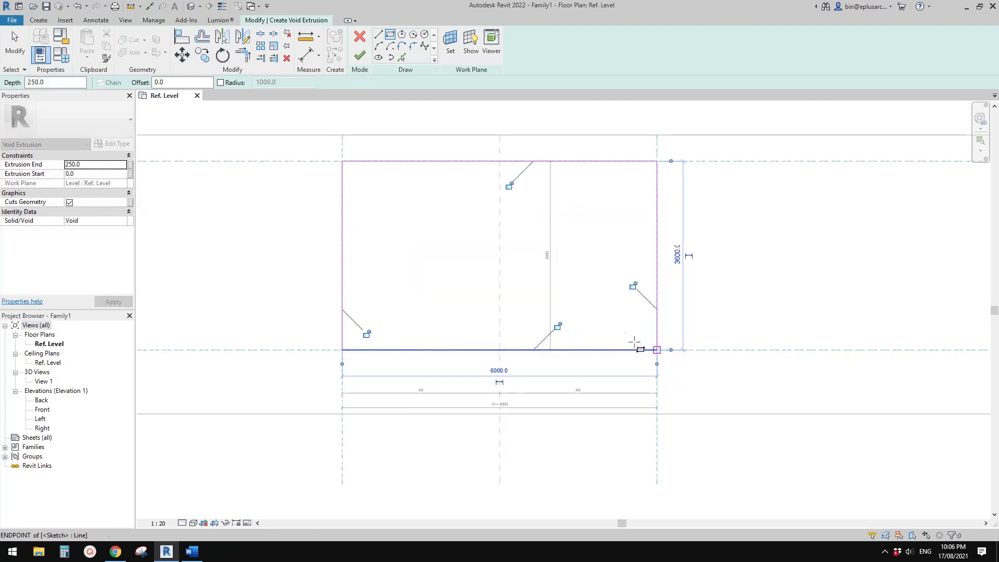
Step: Lock all four sides of the void rectangle to their reference planes
click(639, 292)
click(544, 180)
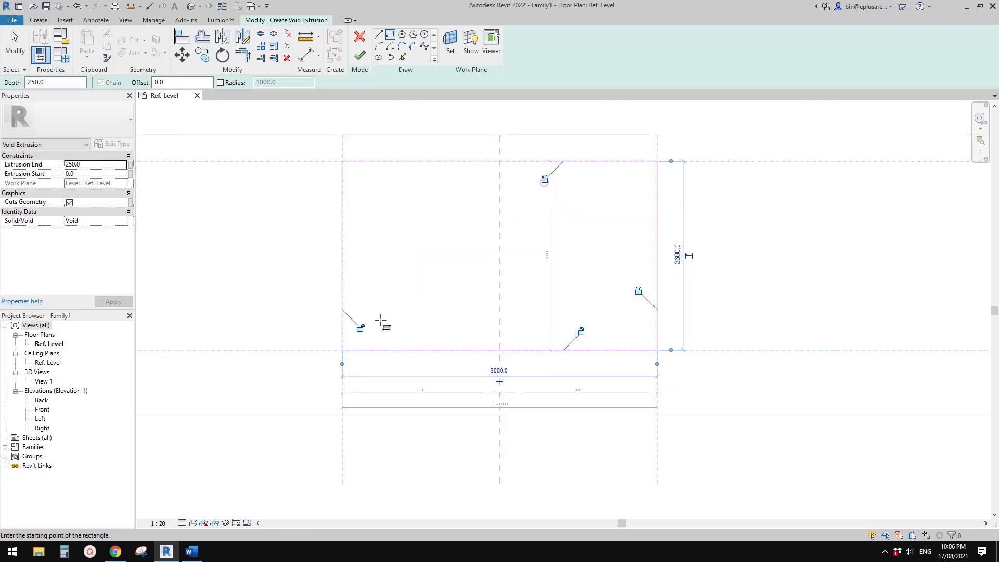
click(360, 329)
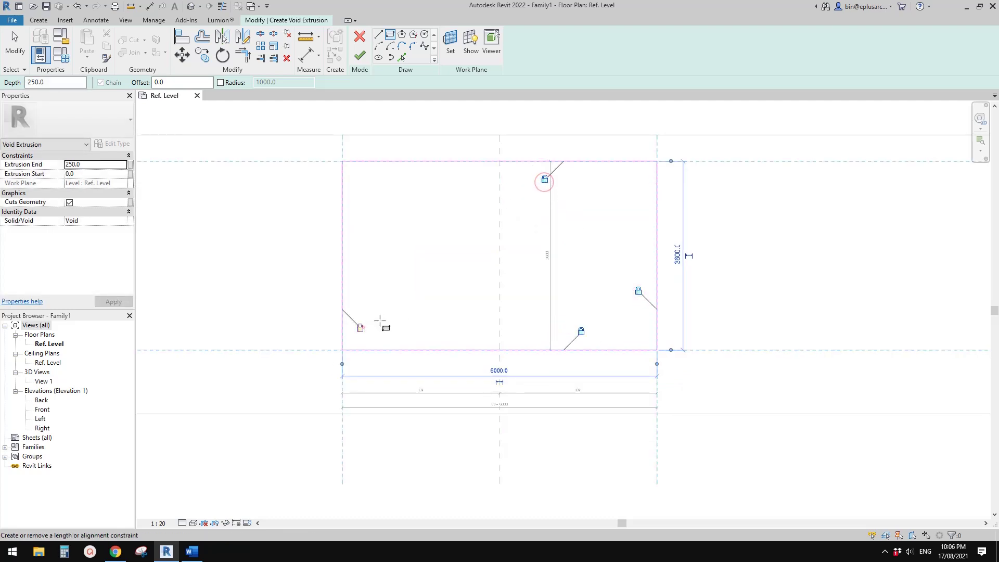
Step: Open the Front elevation and finish the void extrusion sketch
double_click(43, 411)
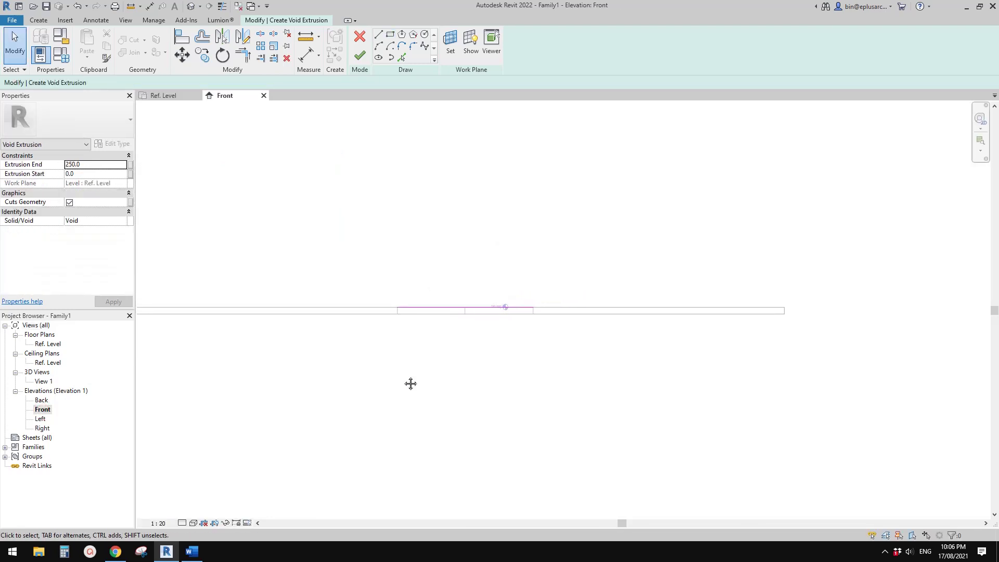
scroll(473, 313, up, 3)
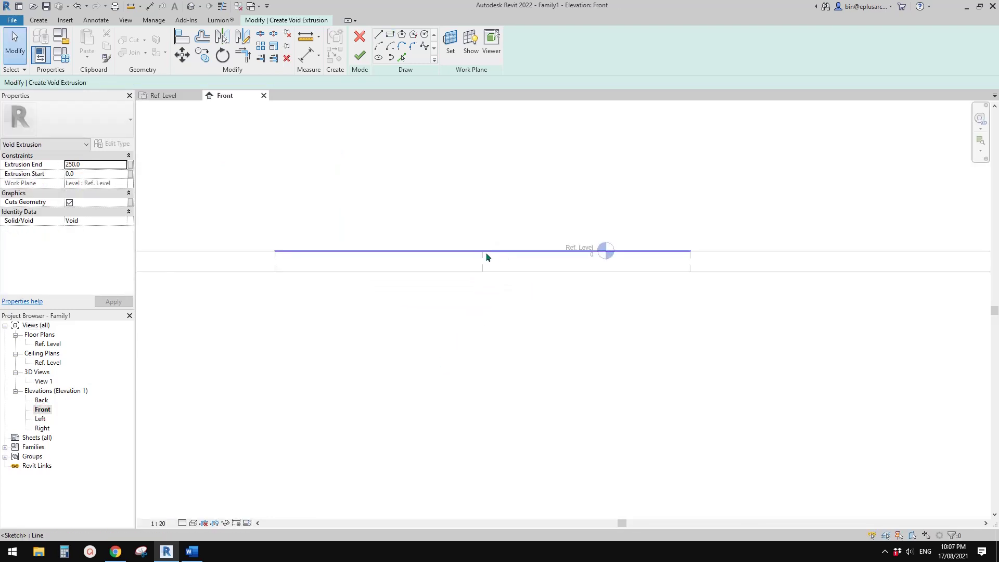
scroll(483, 319, down, 1)
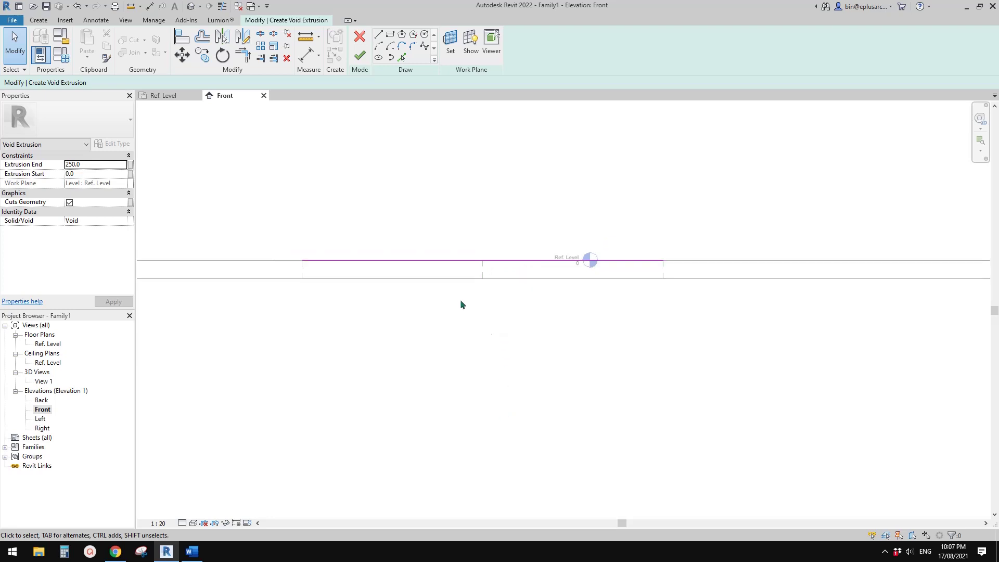
click(360, 57)
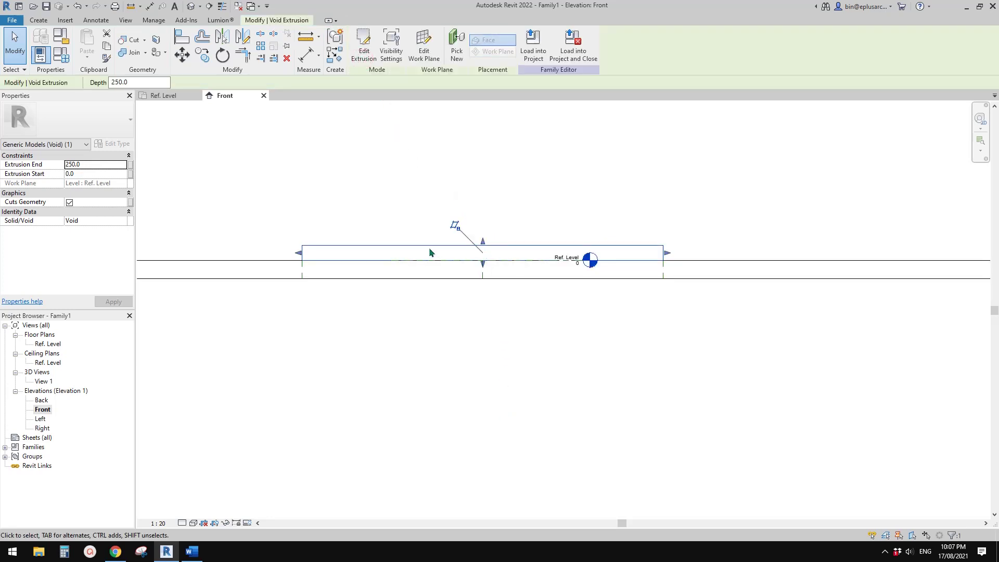
Step: Pull the void's extrusion end down through the host to about -1484.5 mm
drag(483, 242, 510, 351)
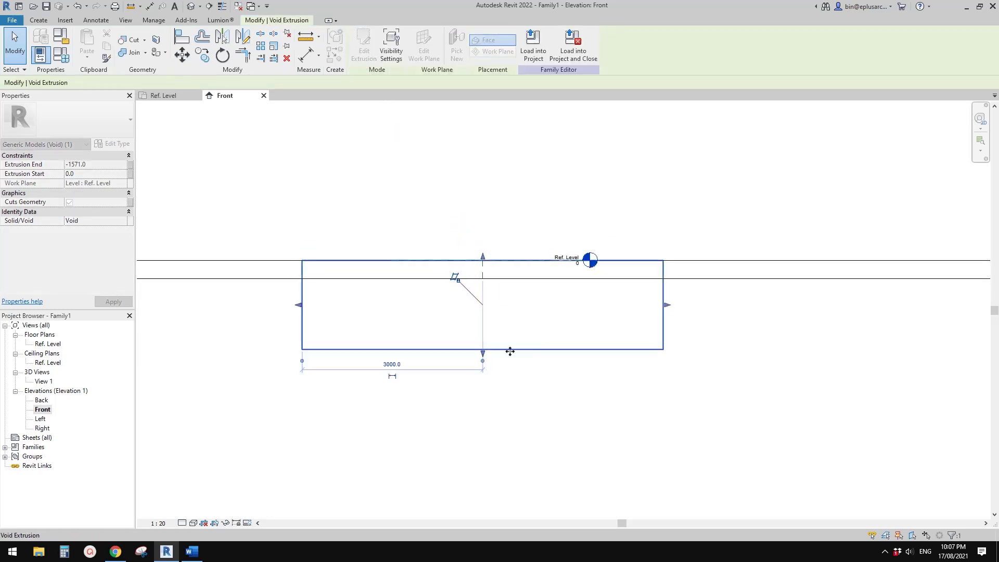
middle_drag(326, 397, 375, 398)
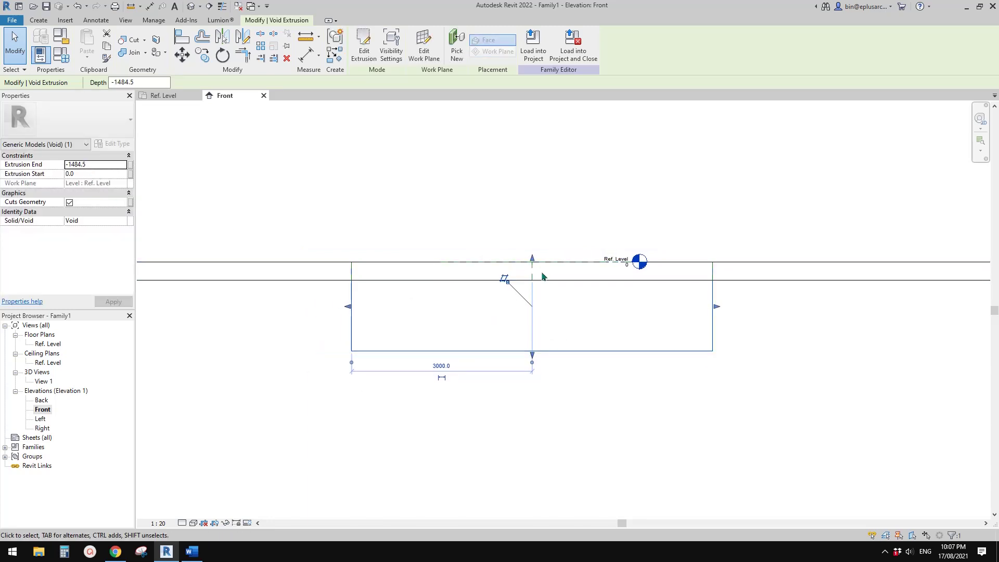
scroll(465, 290, down, 1)
middle_drag(448, 322, 473, 320)
key(Escape)
Step: Draw a horizontal reference plane below the void extrusion, extending past both of its sides
key(r)
key(r)
key(p)
click(340, 382)
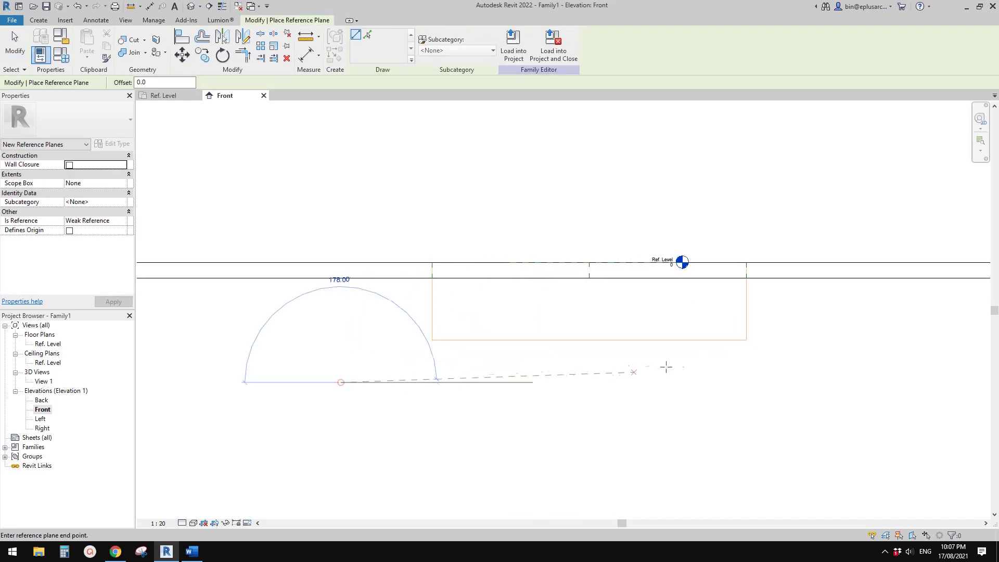
click(774, 381)
middle_drag(466, 362, 469, 366)
Step: Dimension the vertical distance between the new lower reference plane and the reference plane at Ref. Level, placing it beside the void
key(d)
key(i)
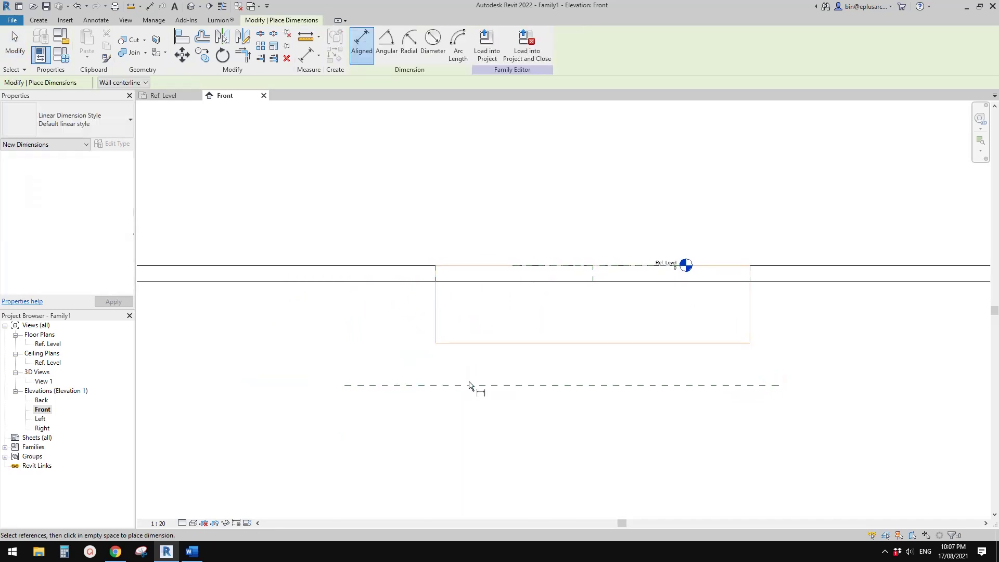
click(399, 386)
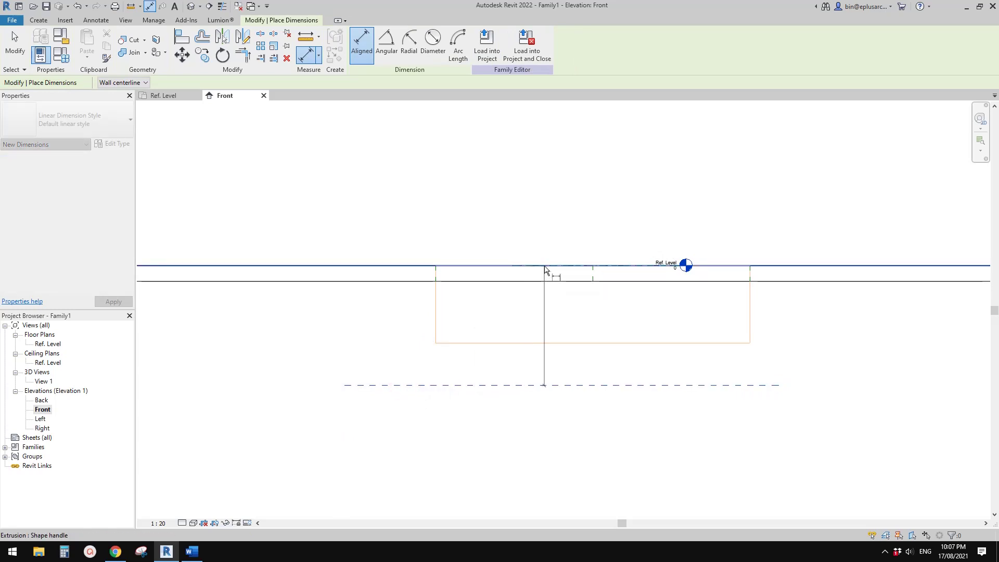
scroll(613, 279, up, 3)
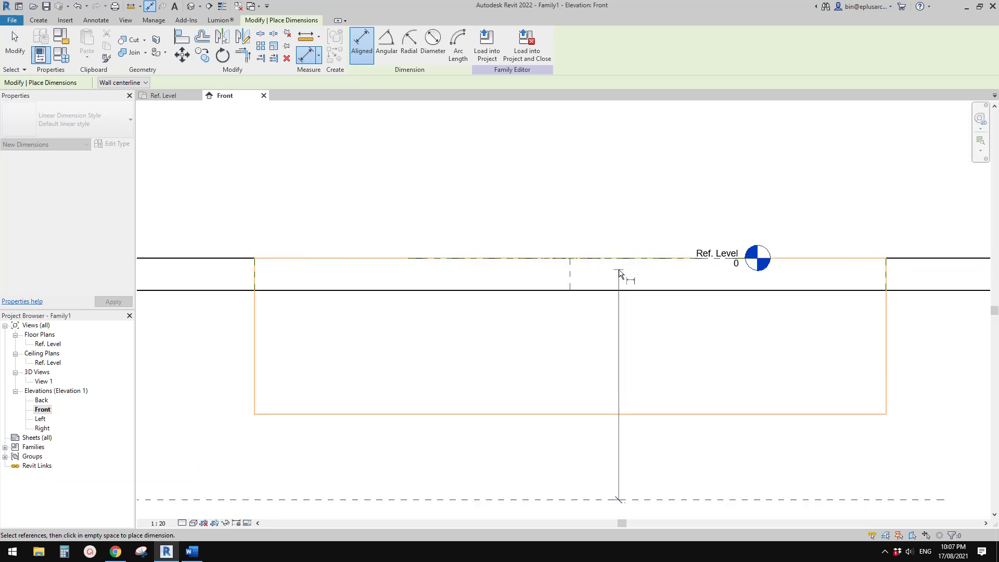
key(Tab)
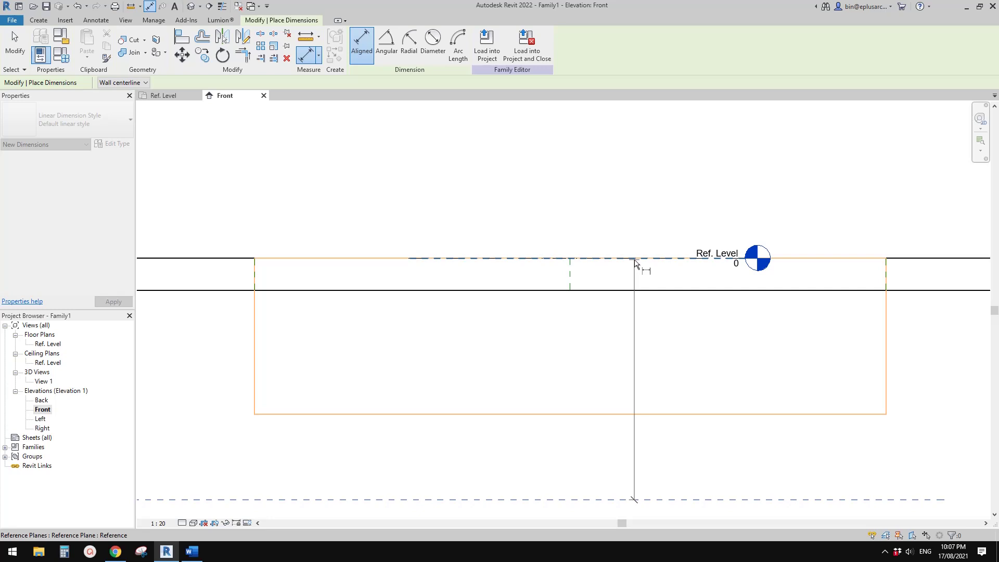
click(634, 259)
scroll(484, 333, down, 3)
middle_drag(485, 332, 562, 310)
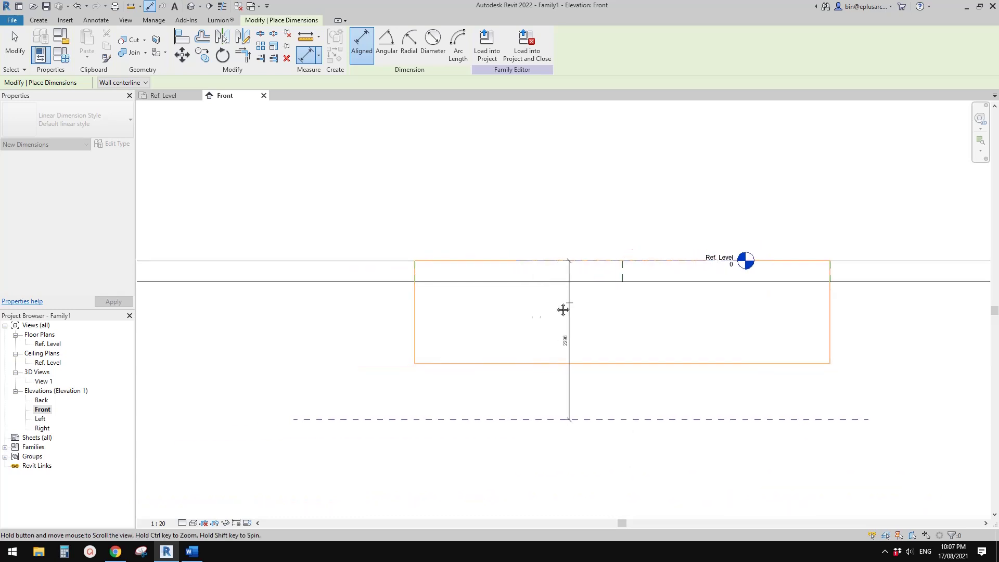
click(342, 335)
scroll(387, 346, down, 1)
key(Escape)
key(Escape)
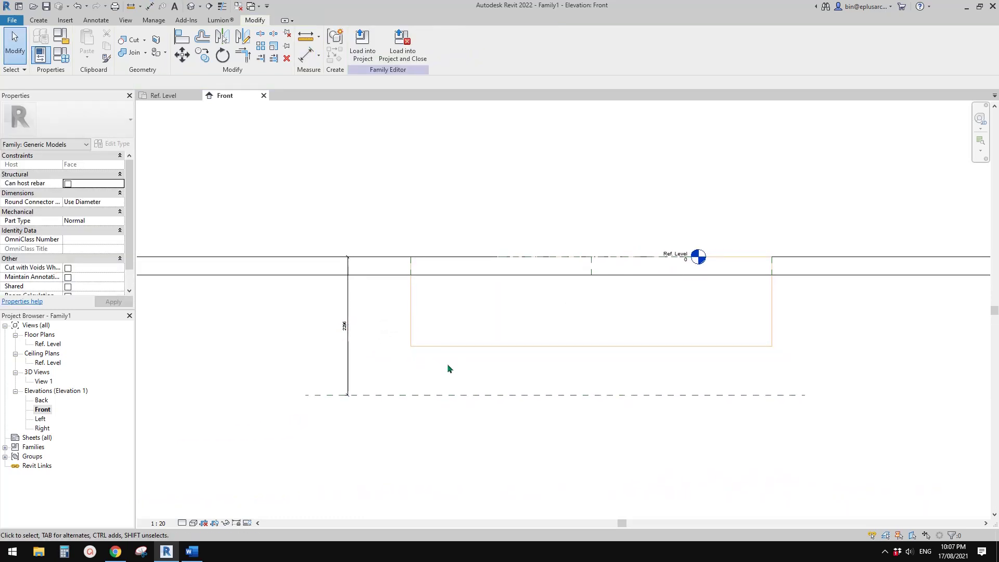
Step: Label the vertical dimension with a new instance parameter named D
click(344, 327)
click(461, 46)
text(D)
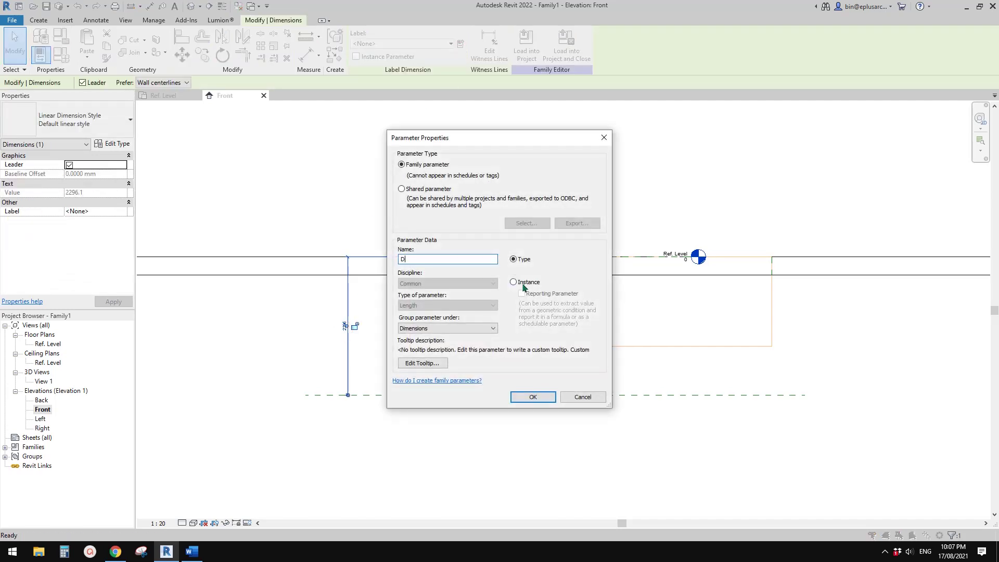
click(524, 284)
click(533, 397)
Step: Set the depth D to 3000 mm by moving the lower reference plane
click(399, 397)
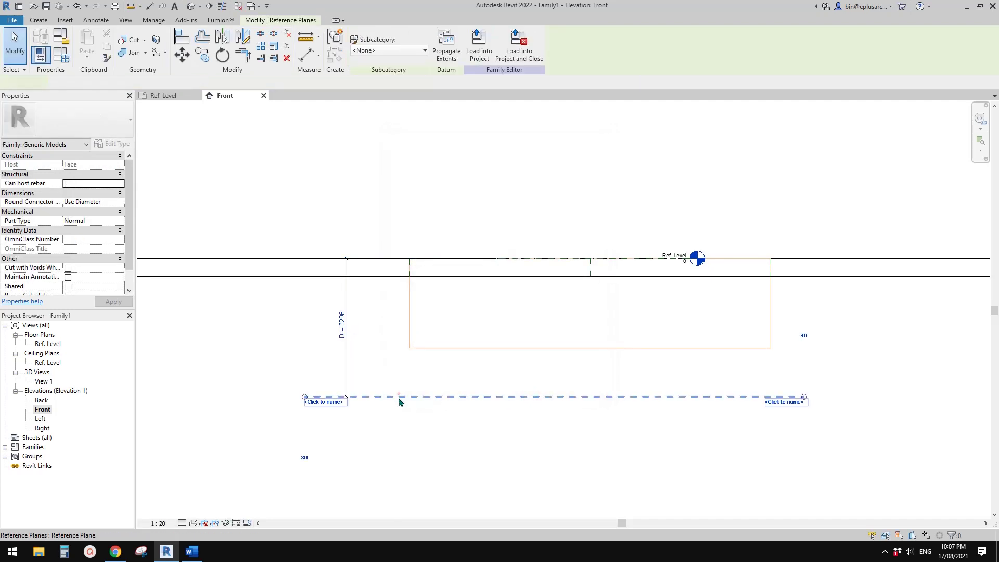
text(30)
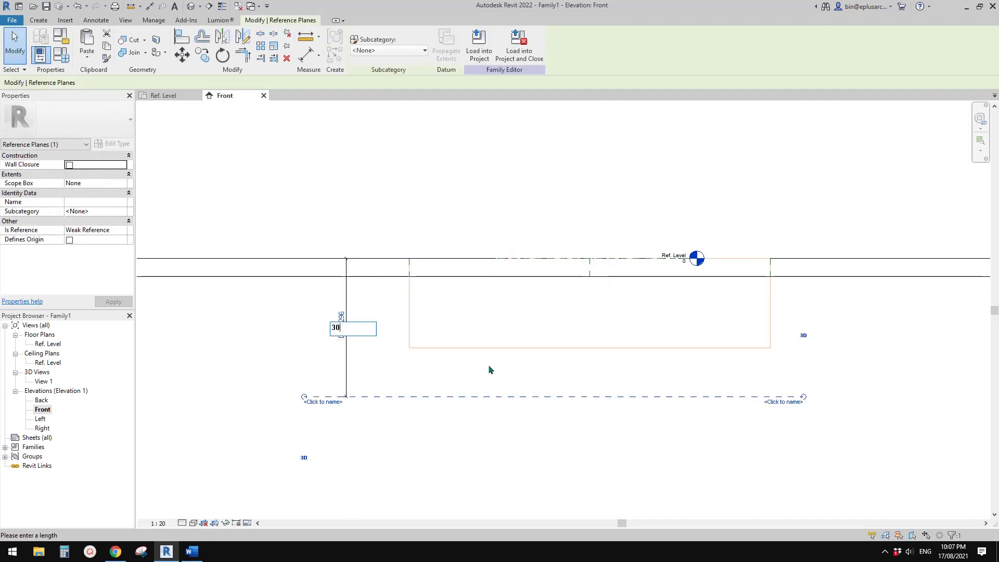
text(00)
key(Return)
click(545, 363)
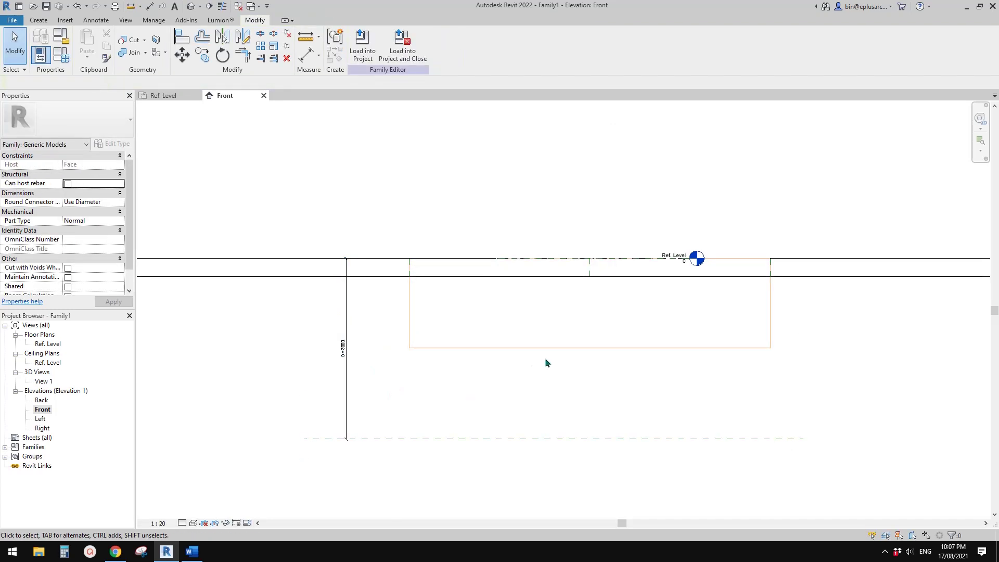
Step: Stretch the void extrusion's lower face down to the lower reference plane, giving an extrusion end of -3000 mm
click(604, 350)
drag(589, 352, 590, 440)
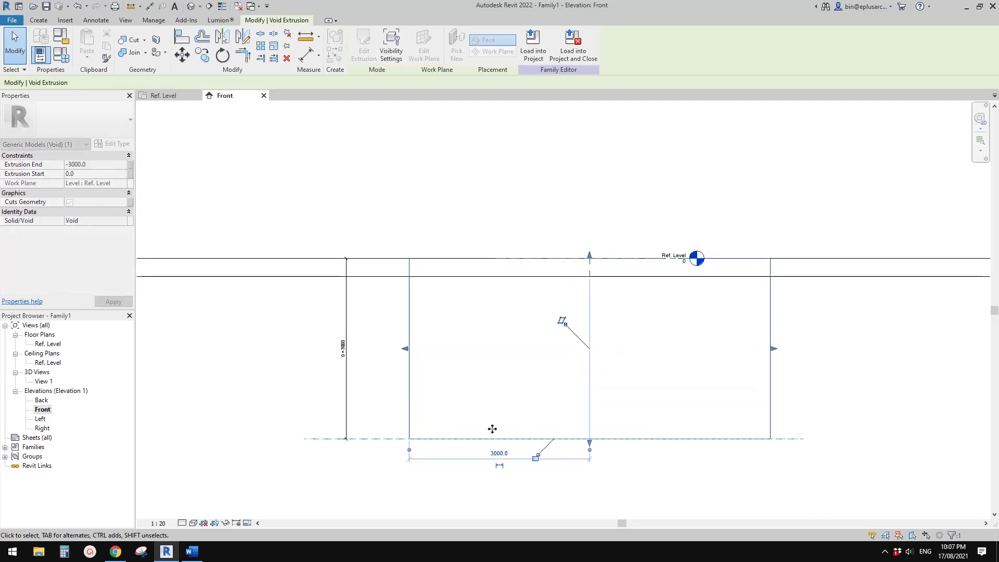
scroll(577, 419, down, 1)
click(346, 170)
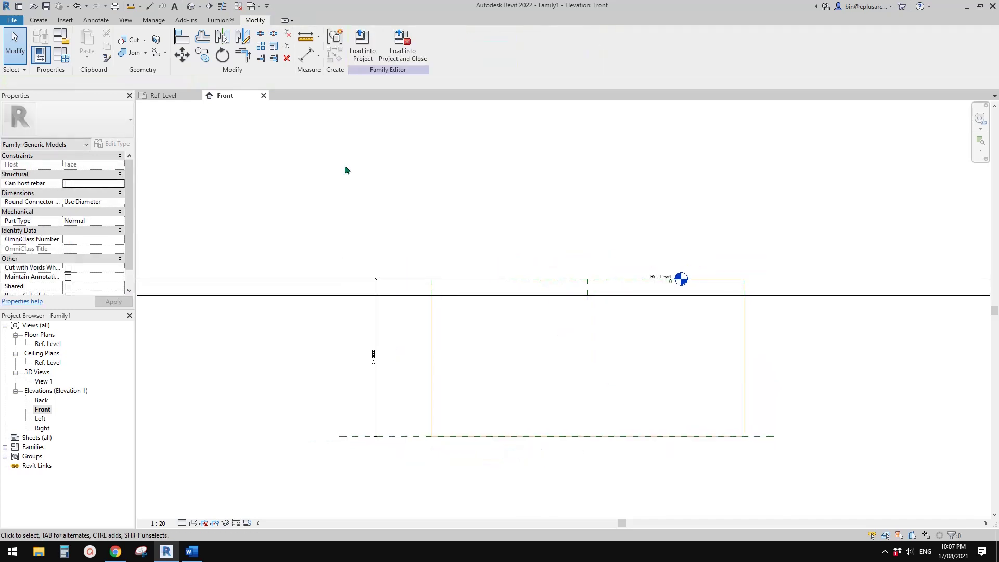
Step: Open the default 3D view, examine the void against the host, and review the D and W parameters in Family Types
click(191, 6)
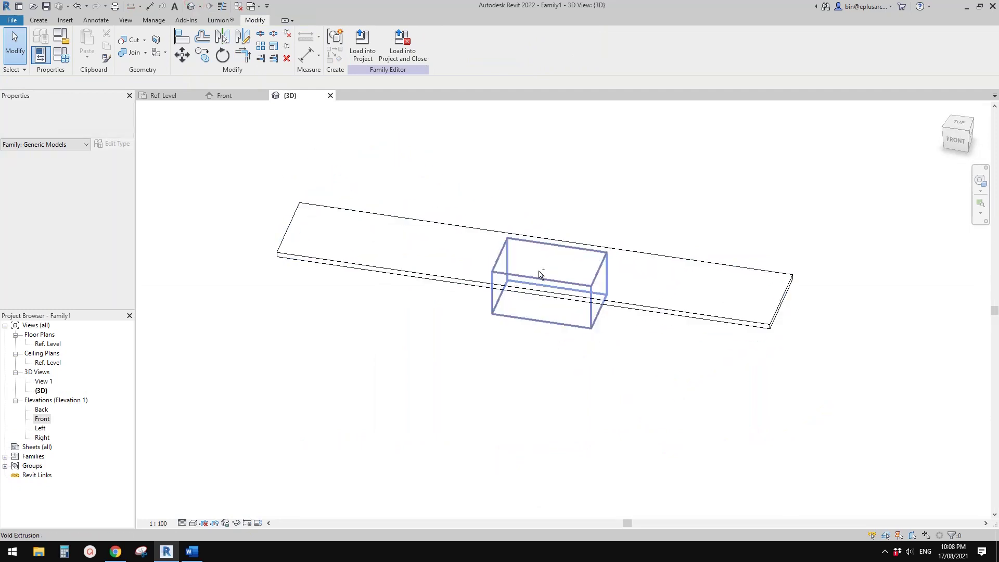
click(540, 313)
shift+middle_drag(541, 314, 522, 305)
scroll(586, 297, up, 1)
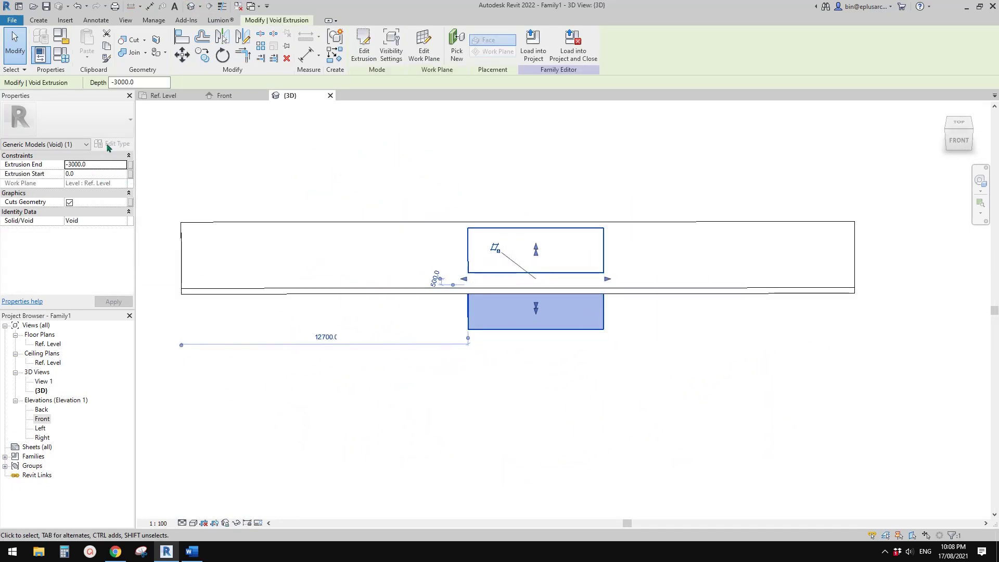
click(279, 162)
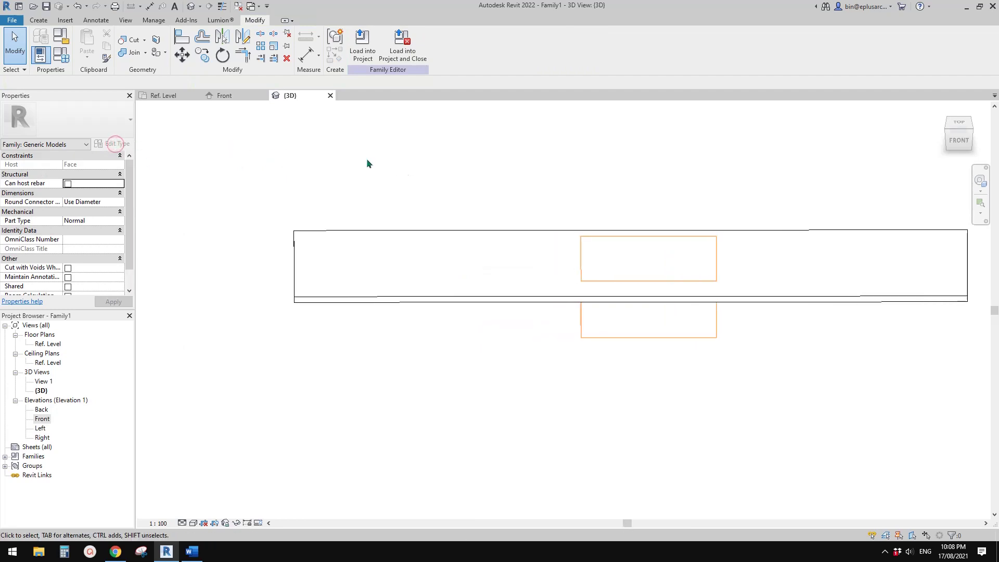
middle_drag(255, 155, 368, 162)
click(62, 54)
drag(497, 136, 223, 134)
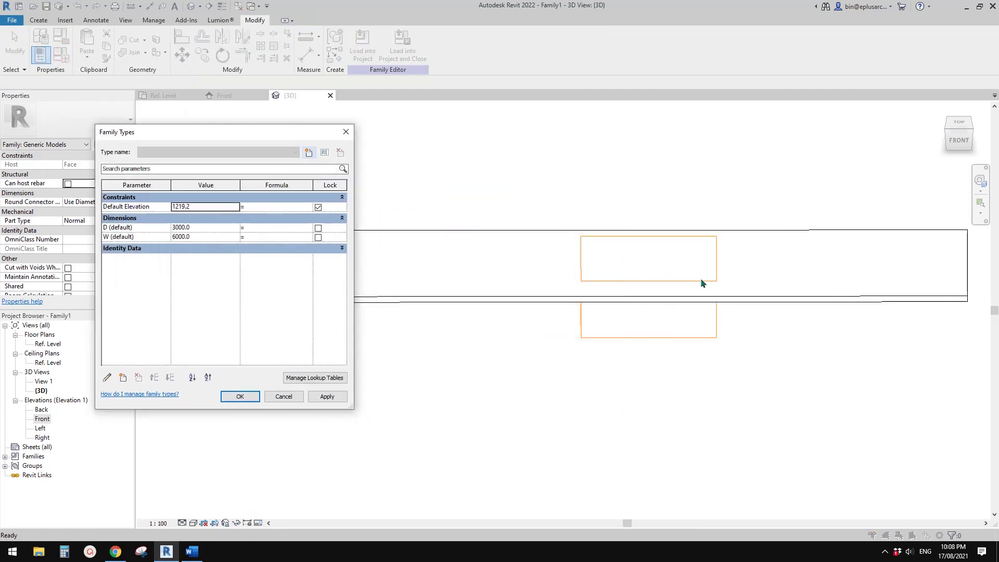
click(248, 400)
Step: Examine the void and the host extrusion in 3D, including the host's Extrusion End property
middle_drag(479, 361, 452, 361)
mouse_move(516, 353)
middle_down()
mouse_move(481, 356)
mouse_move(507, 340)
middle_up()
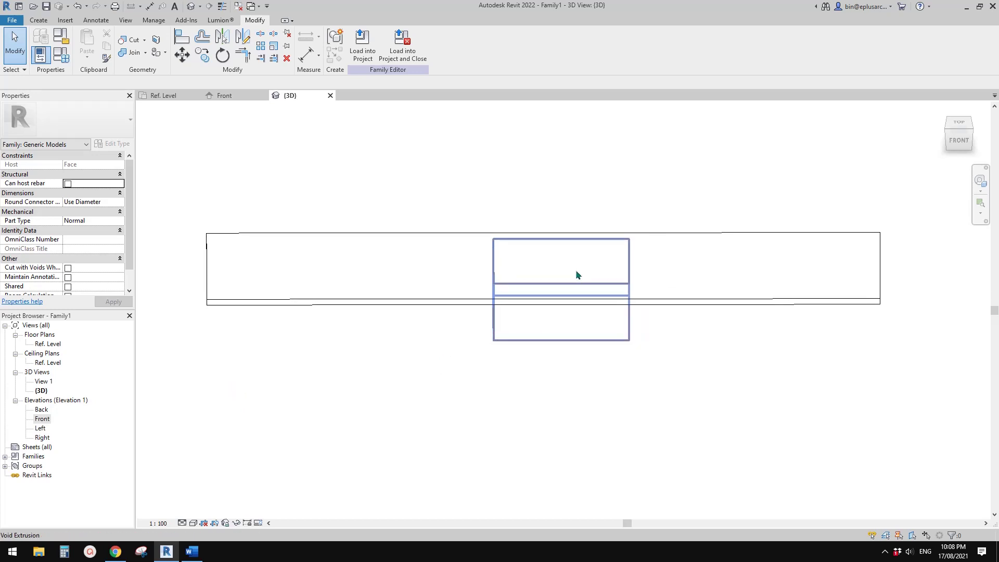
middle_drag(594, 289, 582, 286)
click(598, 327)
shift+middle_drag(599, 326, 669, 167)
click(695, 262)
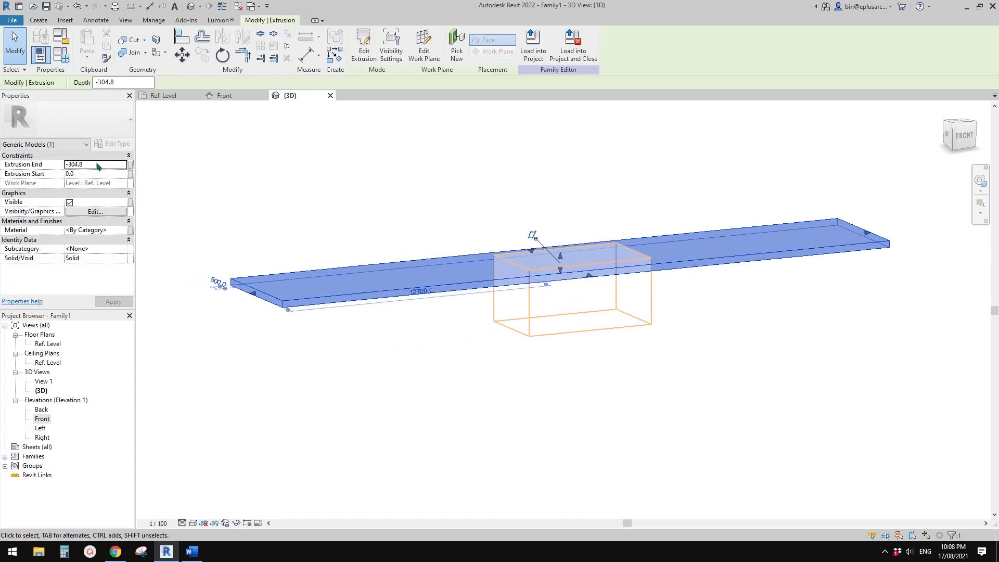
click(104, 163)
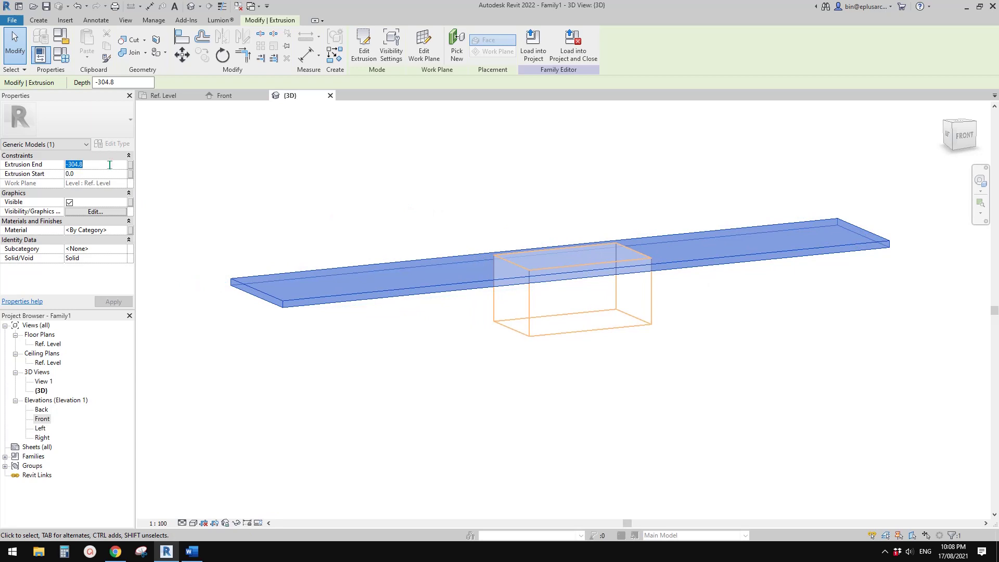
click(312, 223)
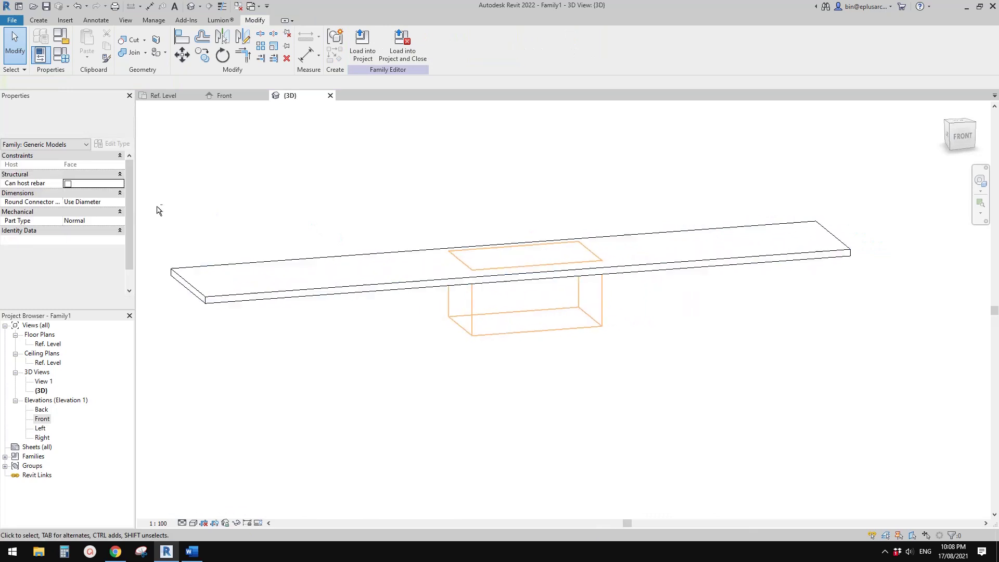
Step: Cut the host extrusion with the void extrusion using Cut Geometry, then check the opening in 3D
middle_drag(488, 233, 486, 259)
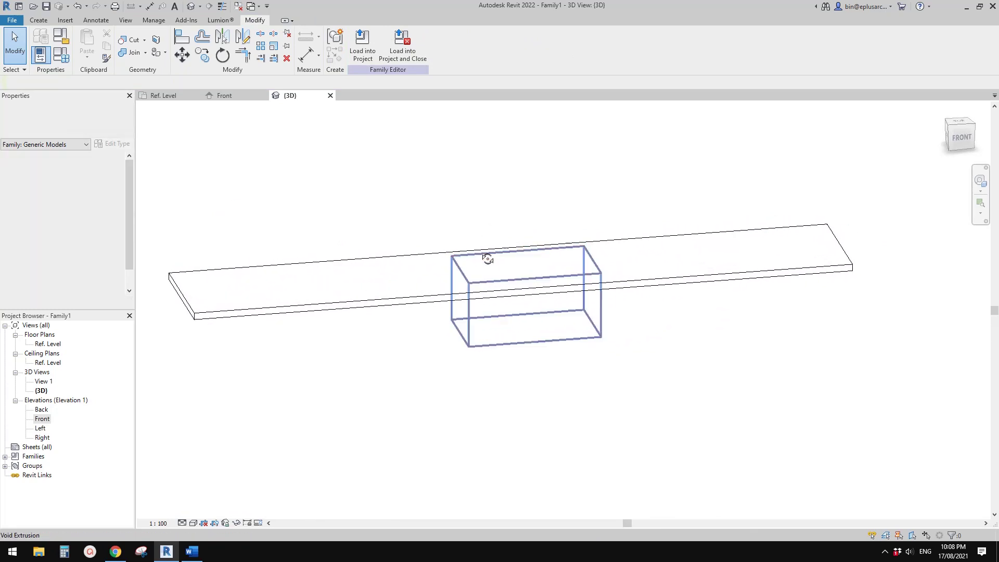
click(129, 40)
click(393, 299)
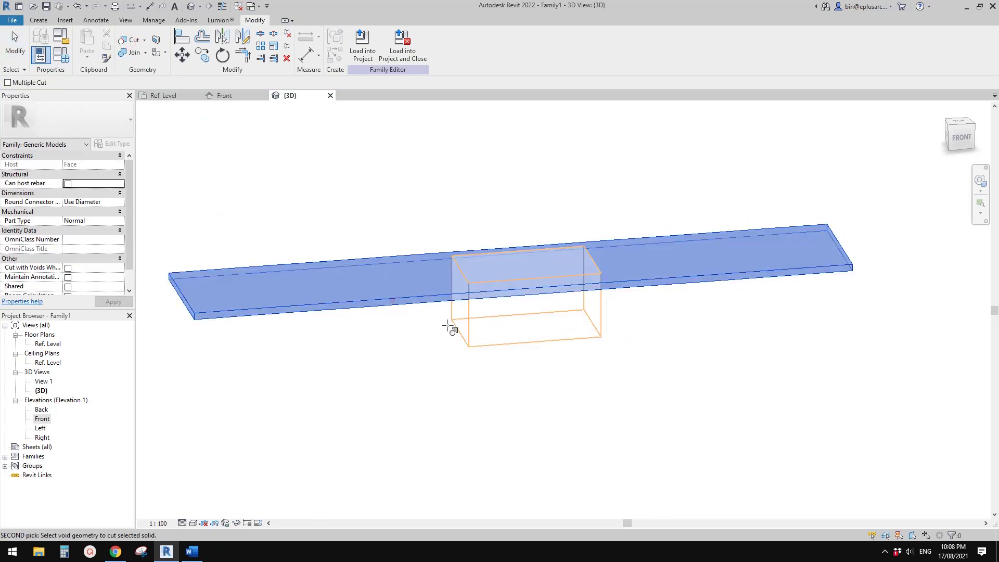
click(470, 325)
key(Escape)
key(Escape)
shift+middle_drag(509, 423, 598, 315)
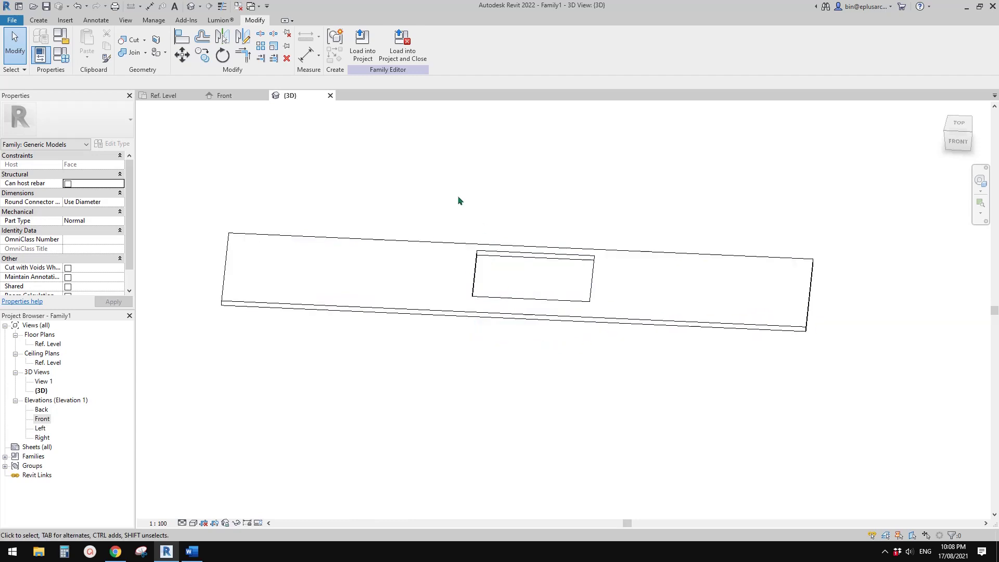
Step: Close the inactive views and create a new project from a template
middle_drag(456, 179, 461, 215)
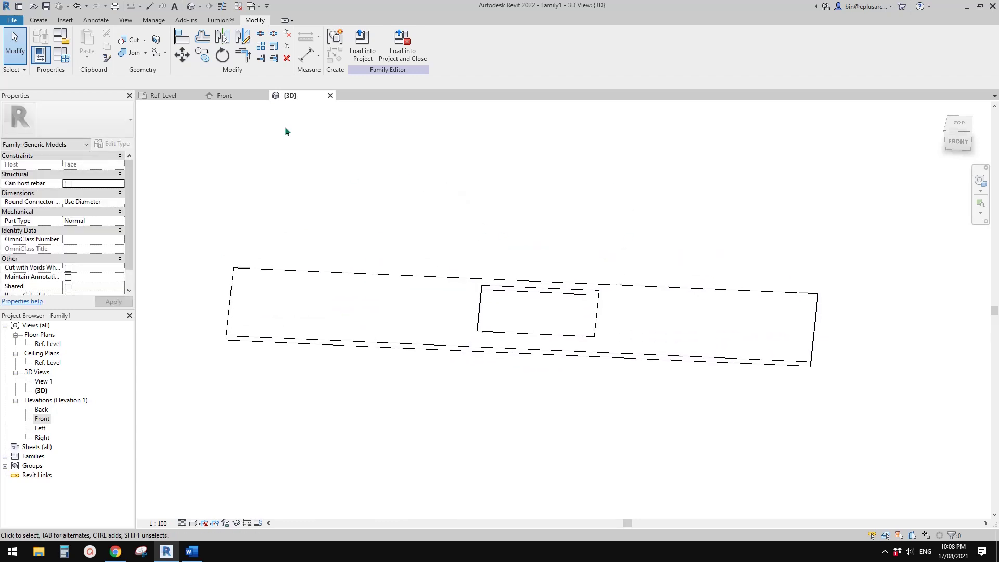
click(238, 6)
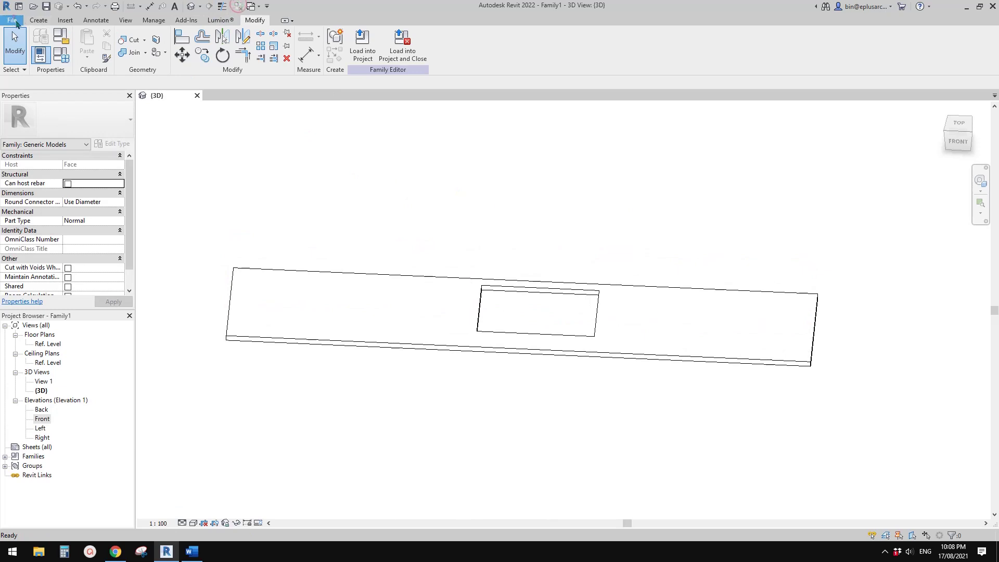
click(12, 20)
mouse_move(36, 59)
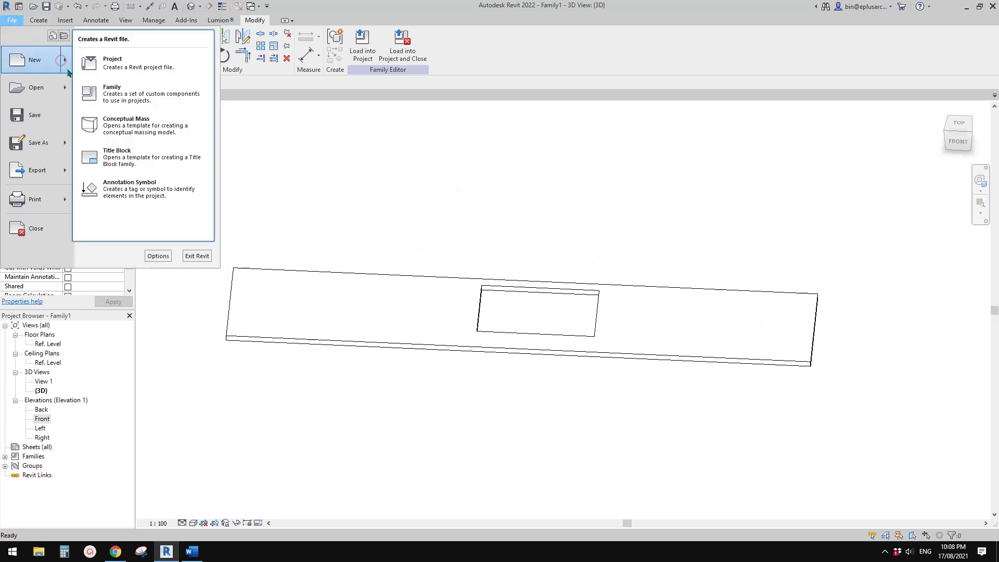
click(137, 65)
click(525, 254)
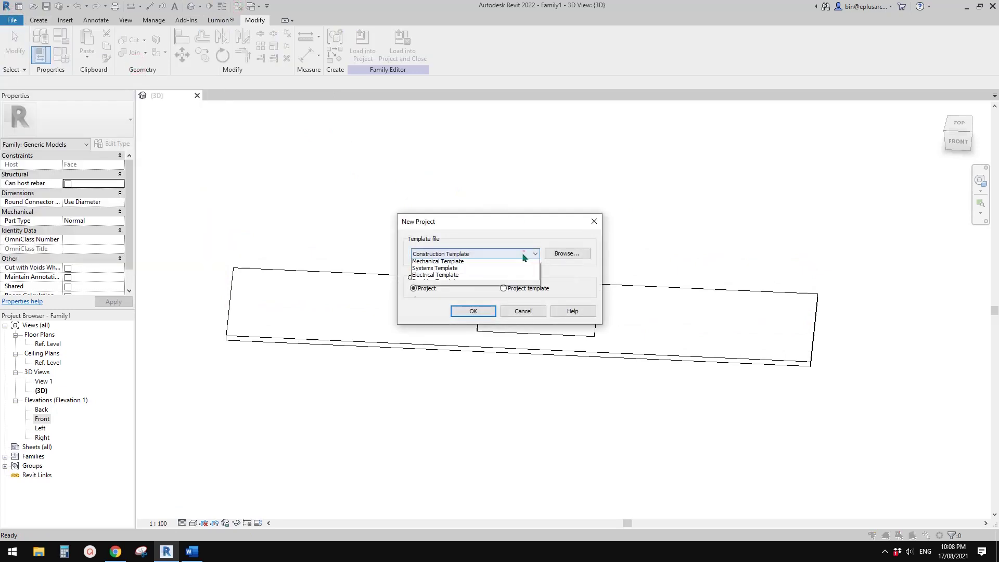
click(437, 277)
click(473, 311)
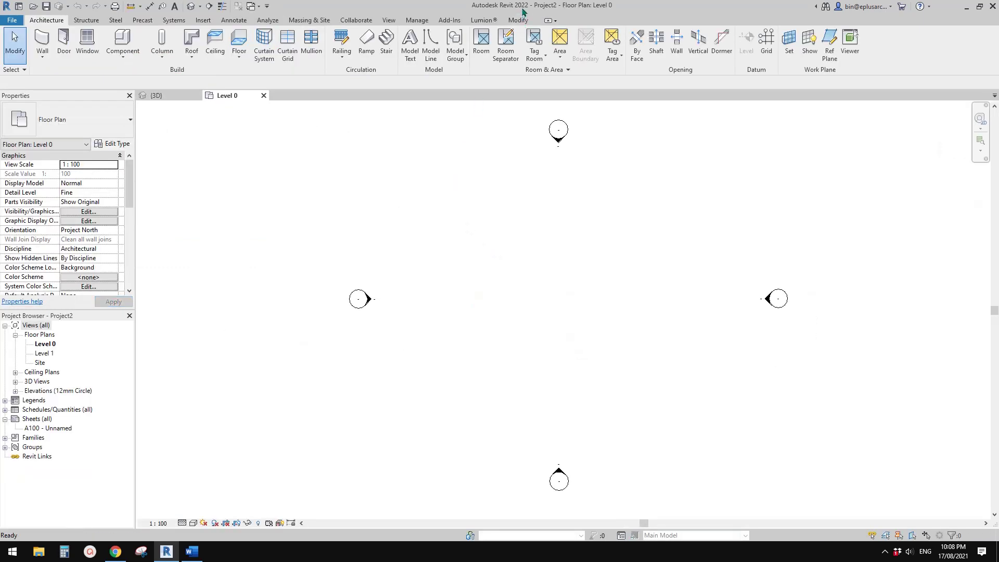
Step: Start an in-place model in the Generic Models category, keeping the name Generic Models 1
middle_drag(563, 311, 515, 310)
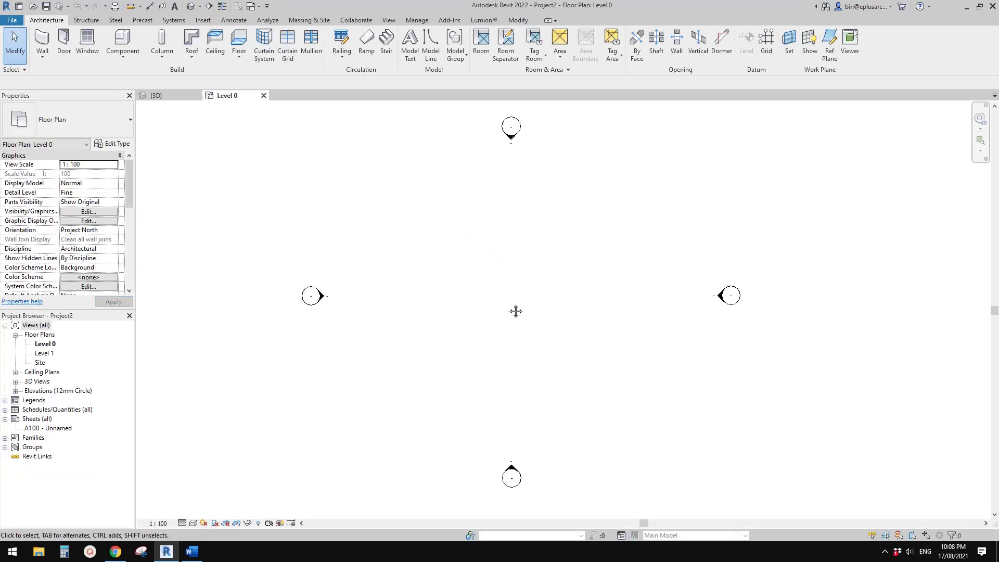
click(123, 55)
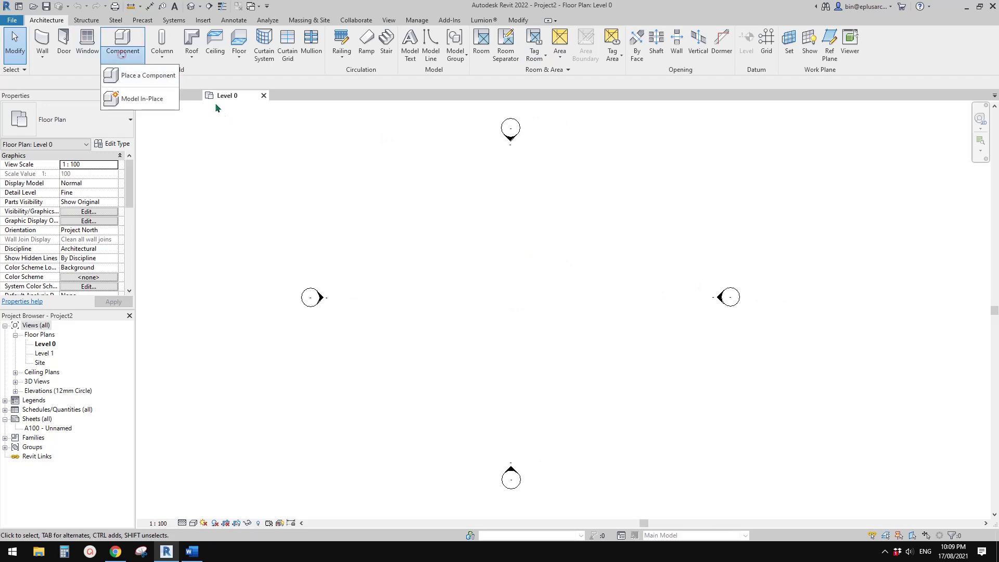
click(136, 100)
click(455, 249)
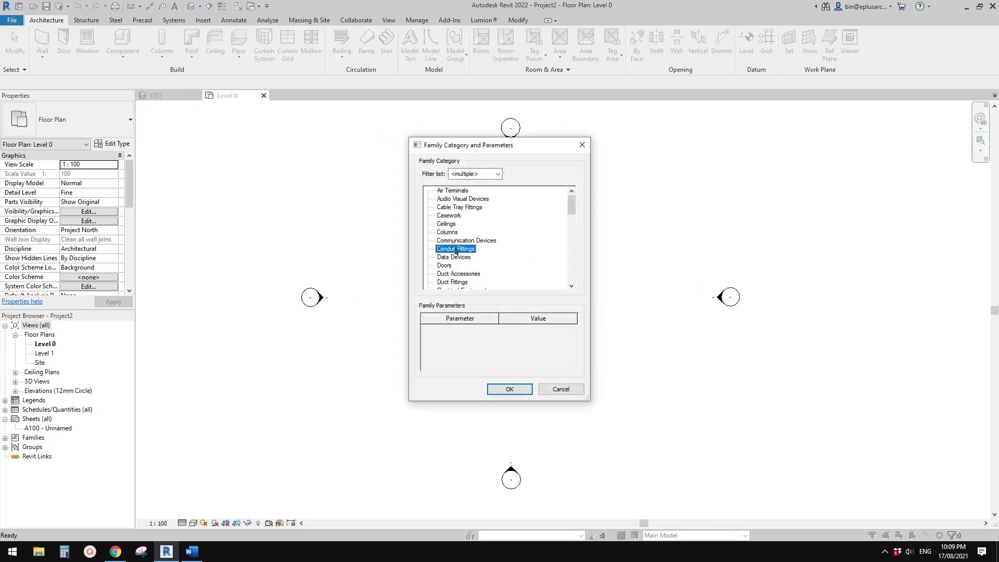
key(g)
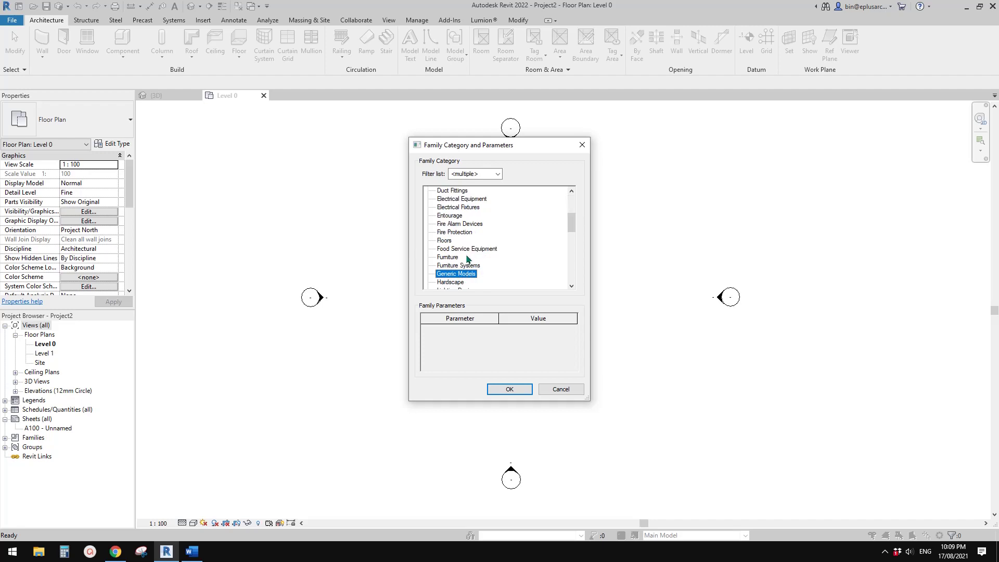
click(509, 390)
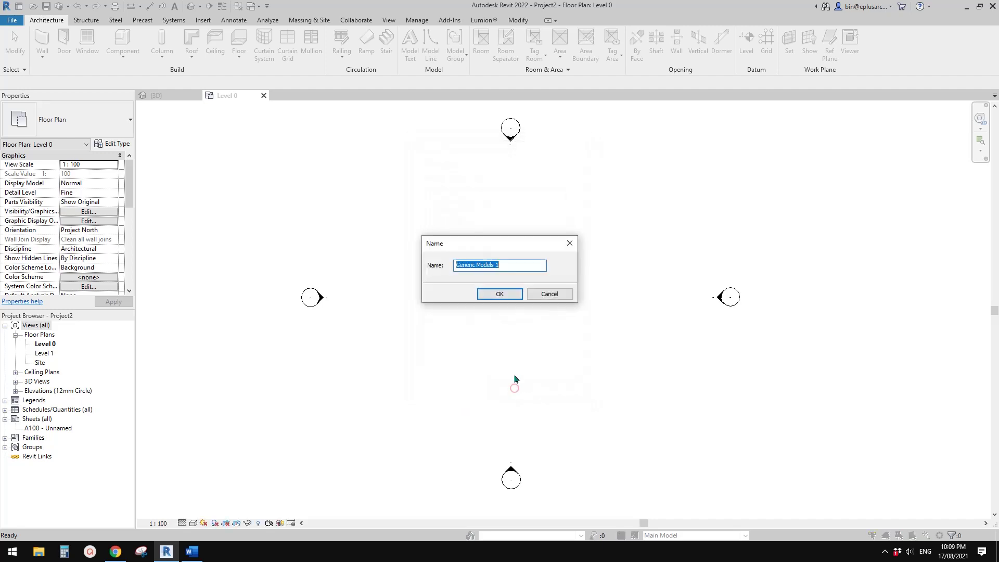
click(510, 292)
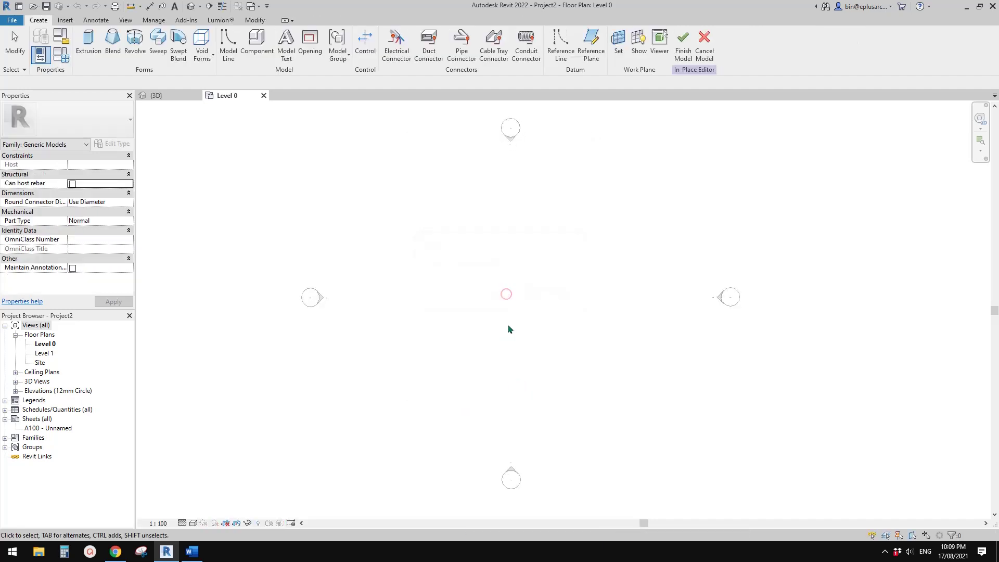
Step: Start a solid extrusion on Level 0 and sketch a rectangle about 30700 by 26300 mm around the elevation markers
click(88, 42)
click(391, 35)
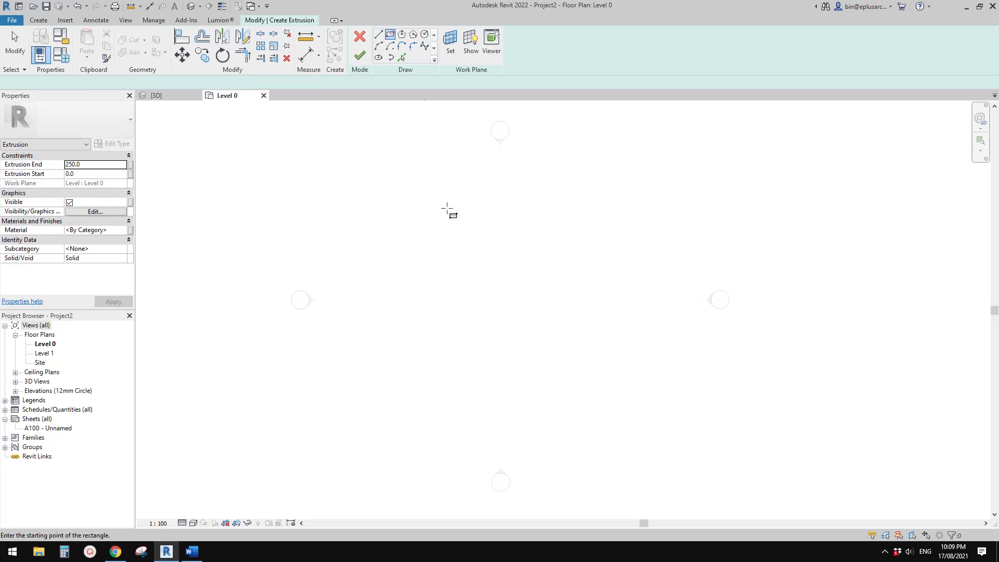
scroll(492, 310, down, 2)
click(359, 425)
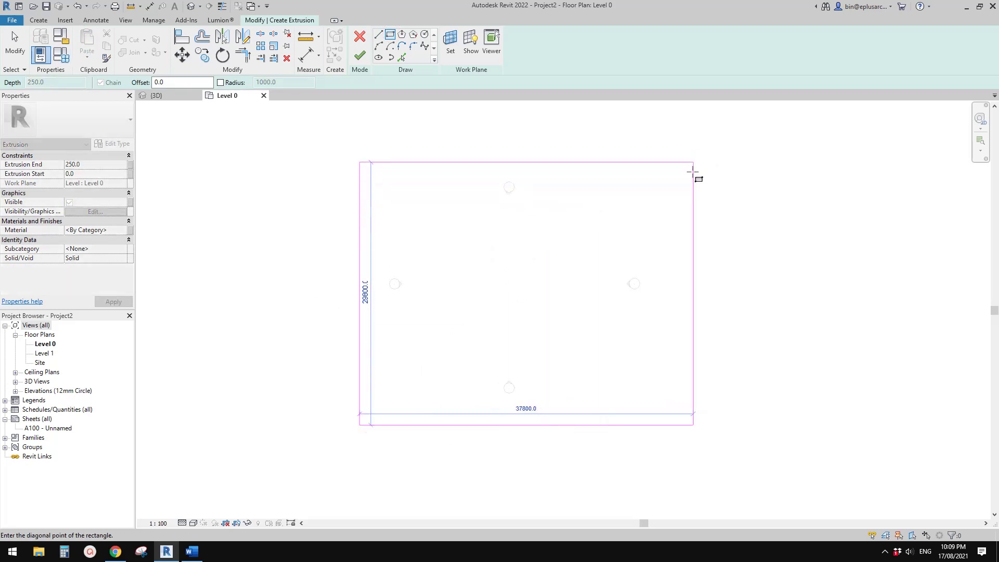
click(630, 193)
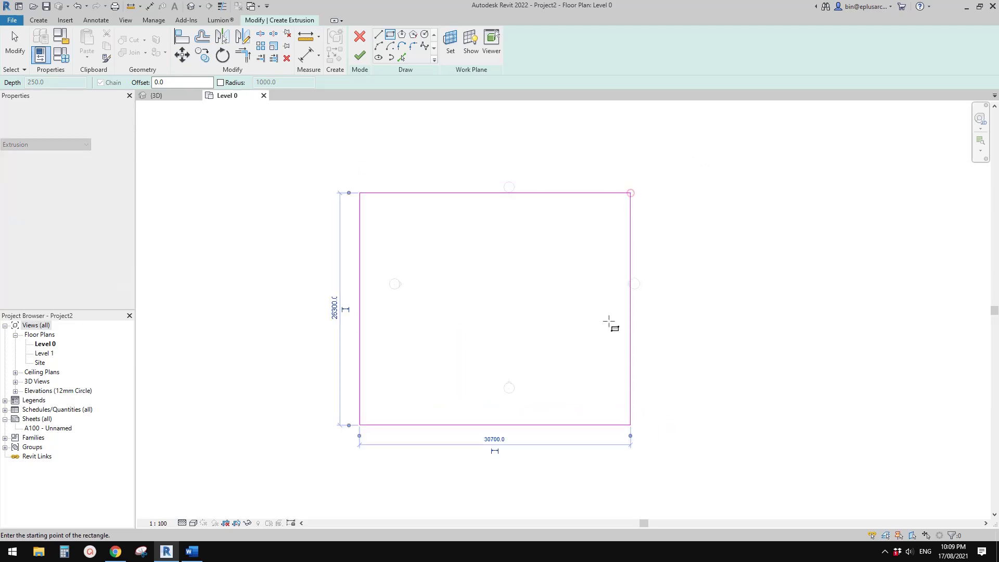
Step: Set both the width and the height of the sketched rectangle to 30000 mm
click(499, 440)
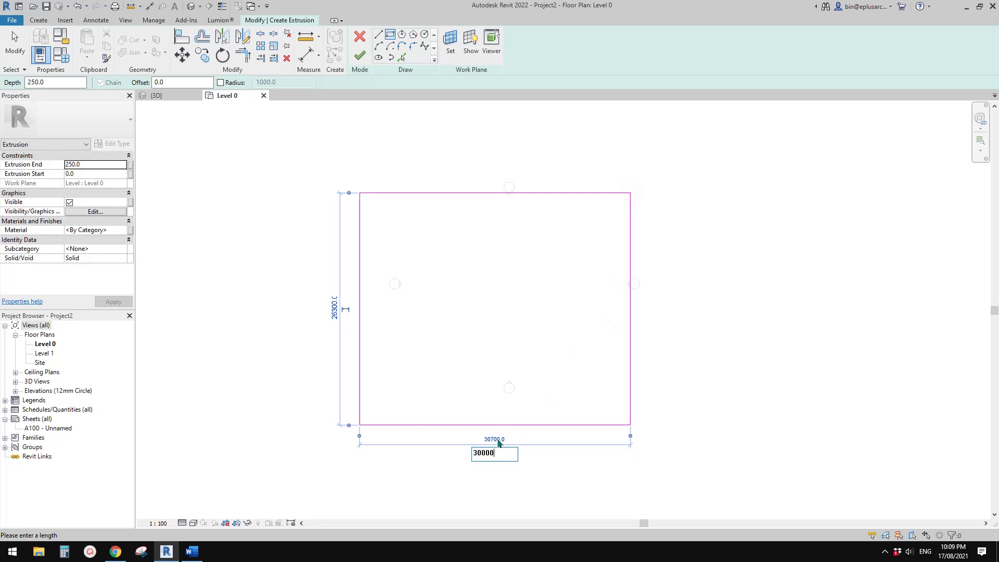
key(Return)
scroll(498, 442, down, 1)
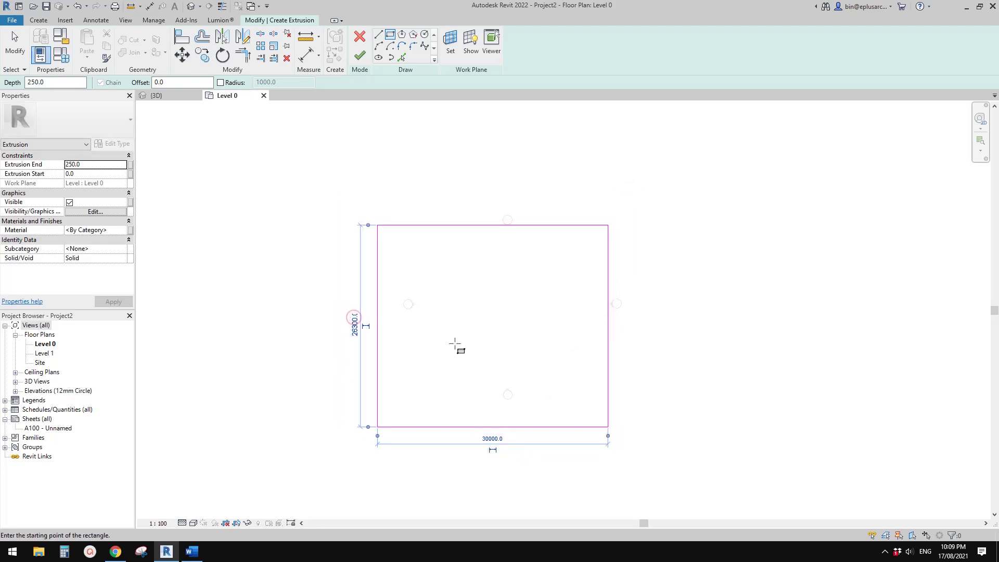
click(355, 325)
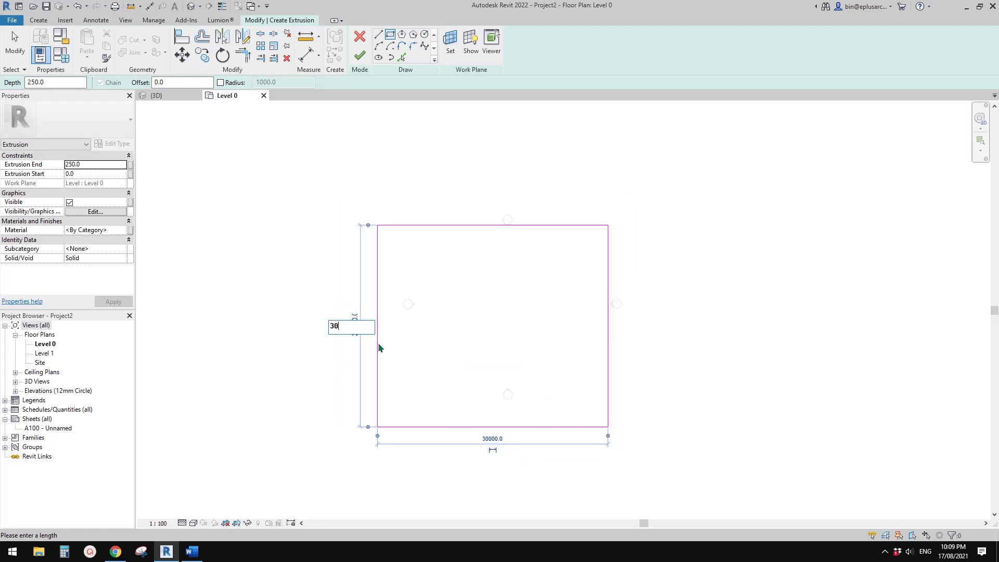
text(30000)
key(Return)
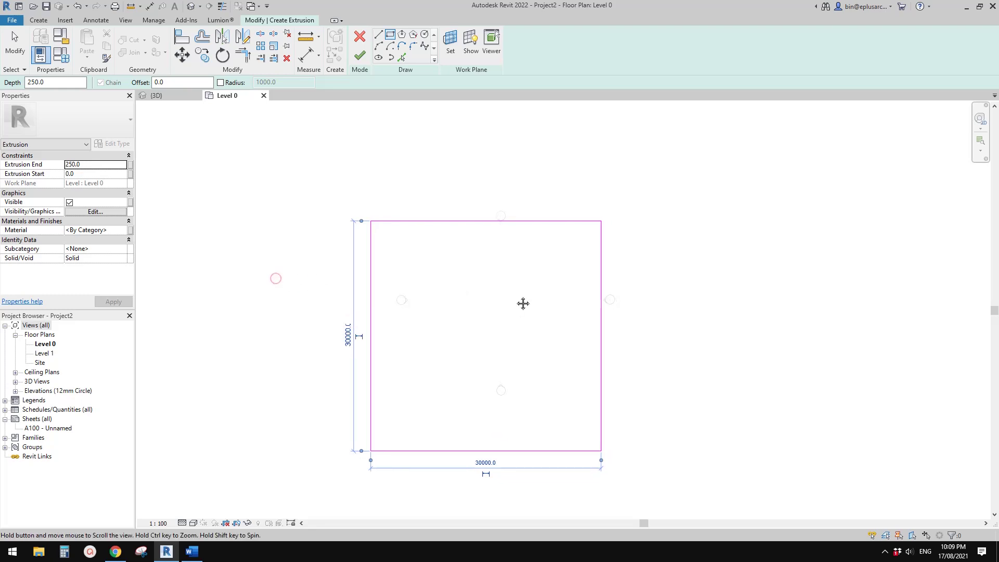
Step: Set the Extrusion End to 200000 mm, finish the extrusion sketch and open the default 3D view
scroll(533, 306, down, 1)
click(110, 163)
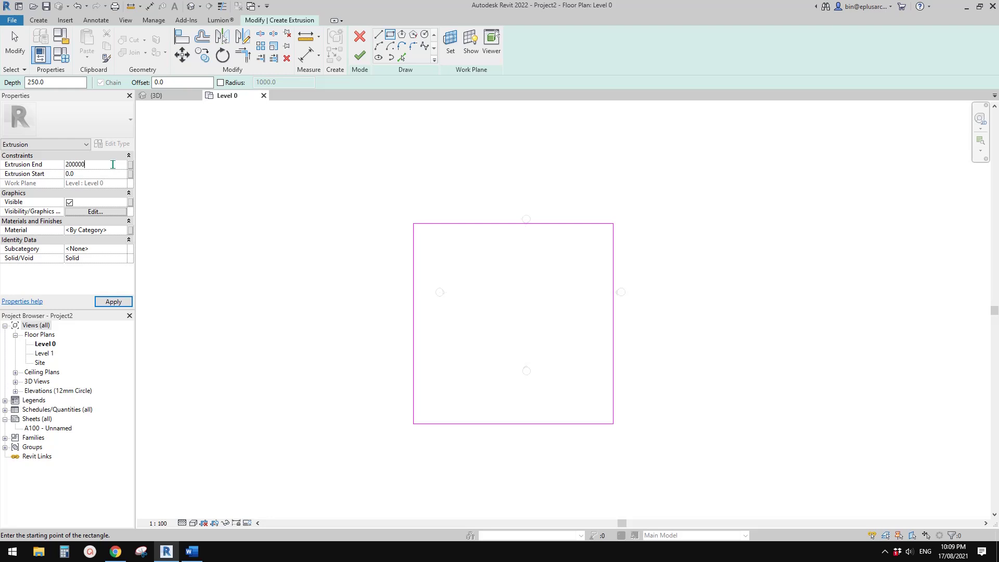
click(360, 56)
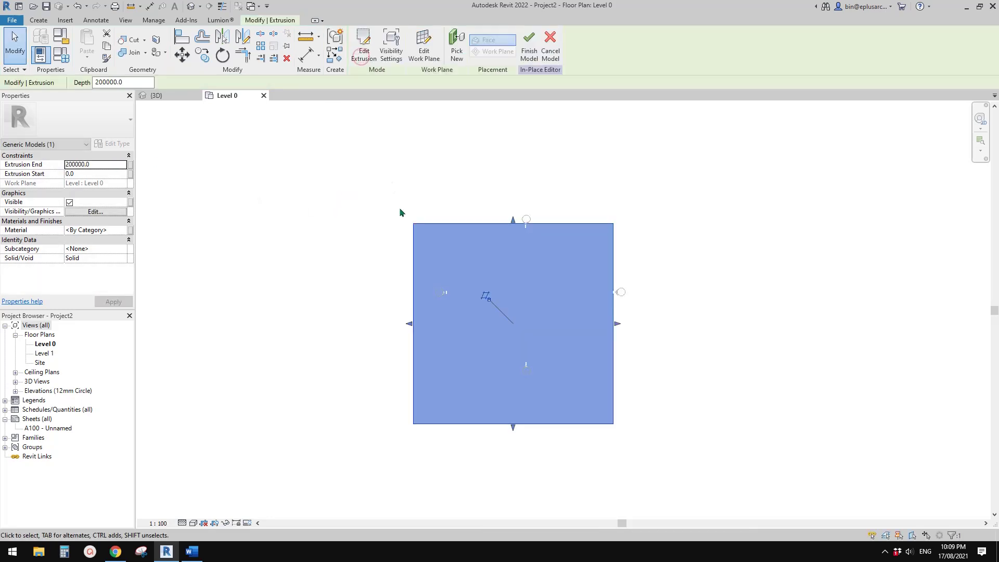
click(192, 7)
scroll(524, 318, down, 2)
middle_drag(564, 366, 582, 325)
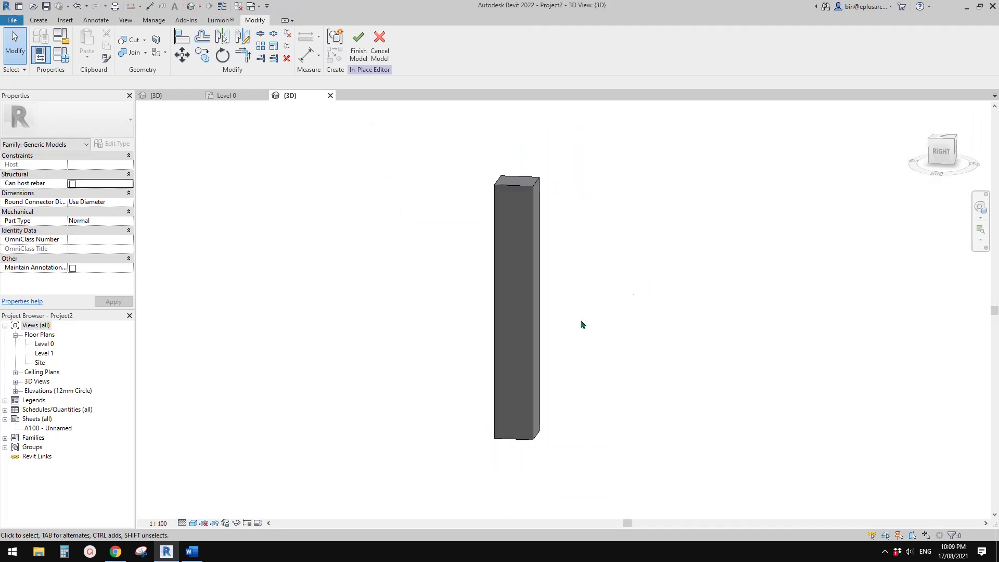
Step: Lower the top of the tower extrusion to a height of about 182400 mm and finish the in-place model
scroll(576, 333, up, 4)
shift+middle_drag(534, 375, 541, 350)
scroll(573, 358, down, 1)
shift+middle_drag(559, 359, 502, 375)
click(460, 183)
scroll(462, 179, up, 1)
drag(464, 177, 522, 291)
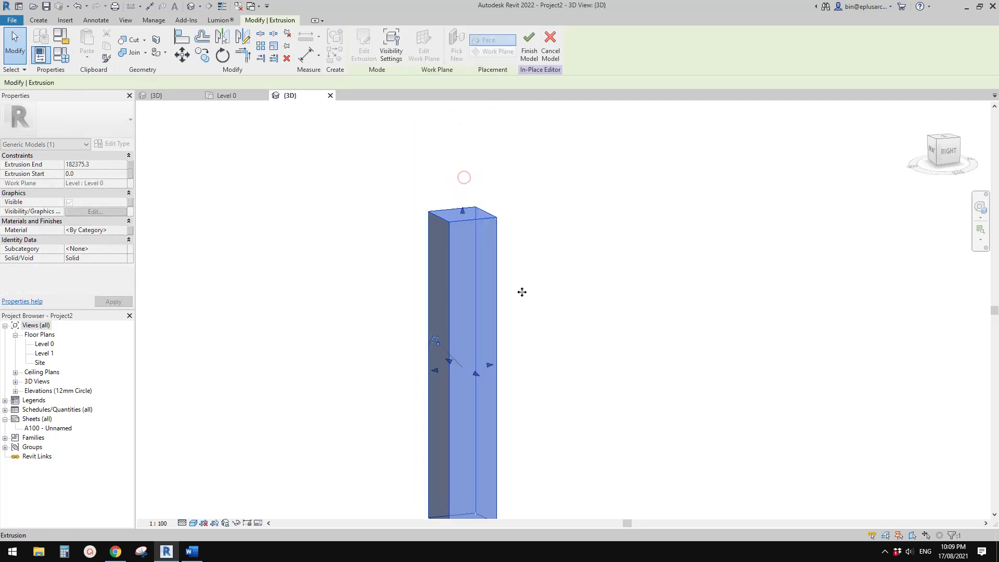
click(629, 244)
shift+middle_drag(624, 252, 458, 210)
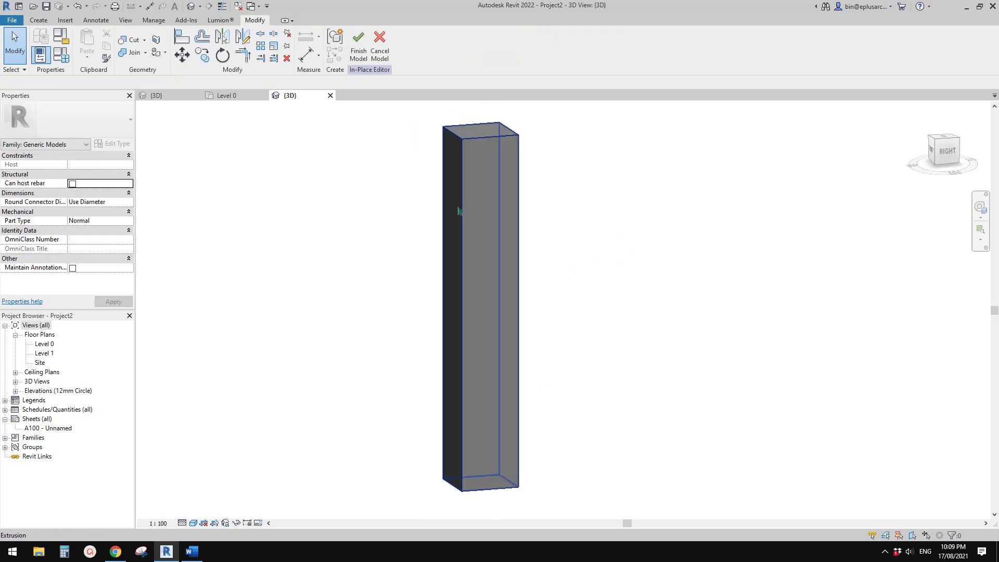
click(358, 54)
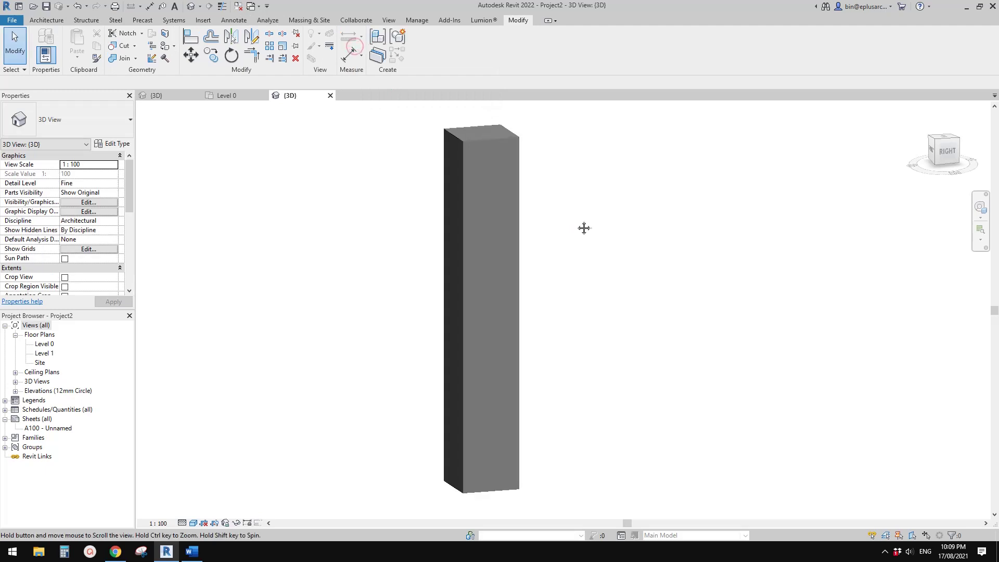
Step: Load the face-based void family into the tower project and return to the project's 3D view
click(179, 97)
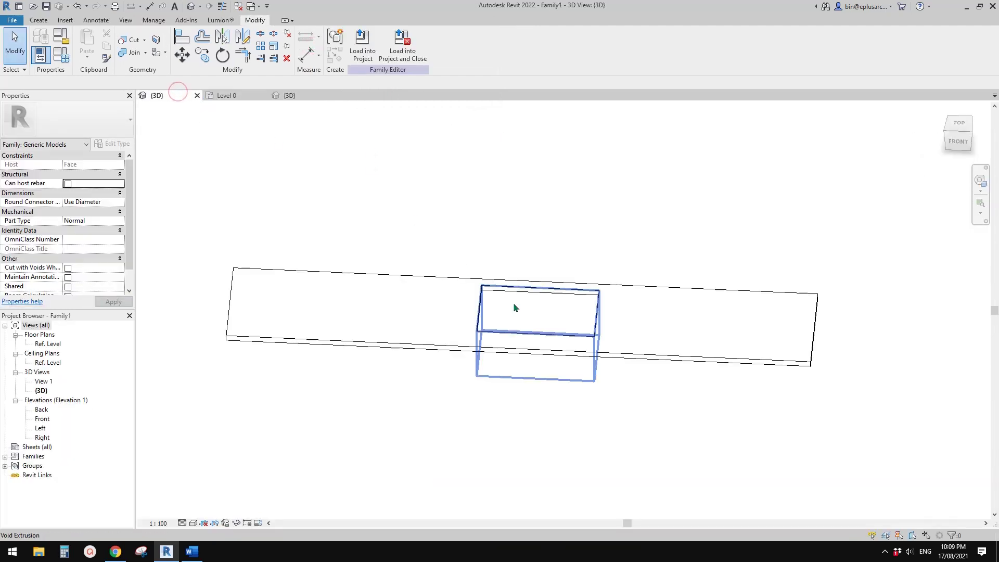
mouse_move(519, 303)
middle_down()
mouse_move(481, 302)
mouse_move(537, 315)
mouse_move(529, 315)
middle_up()
click(362, 54)
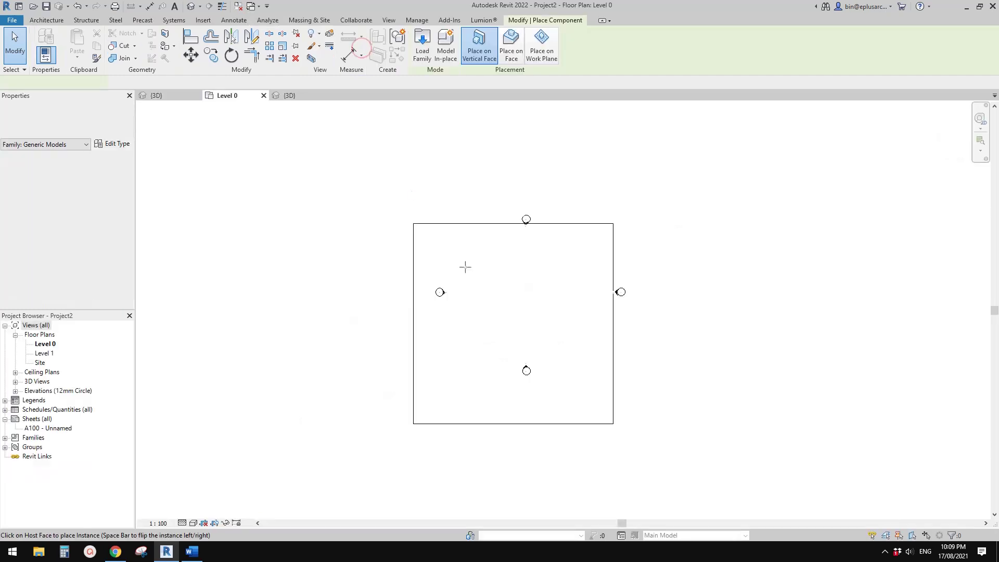
click(200, 8)
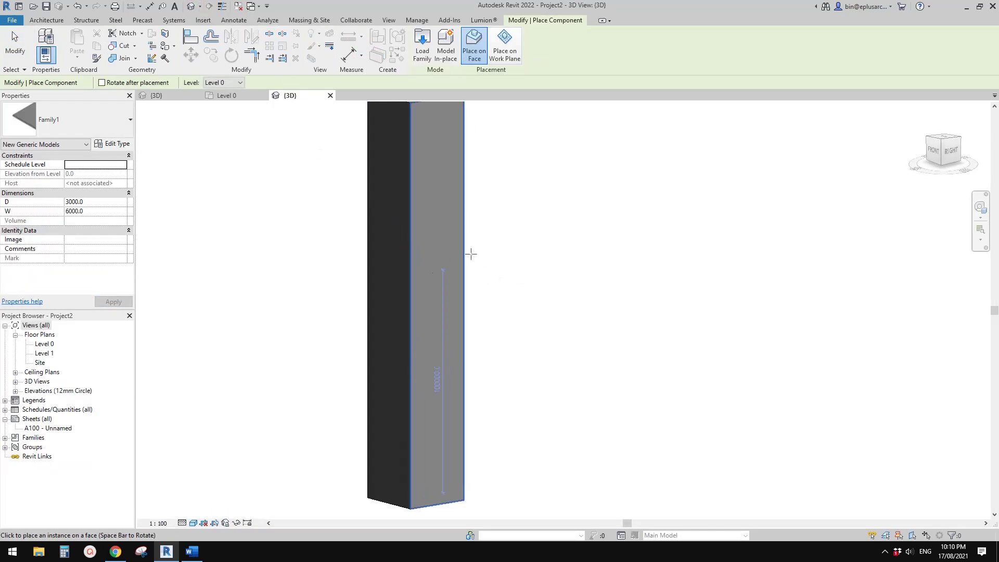
Step: Place one Family1 void instance on the tower's Right face, near its middle height
shift+middle_drag(470, 254, 468, 258)
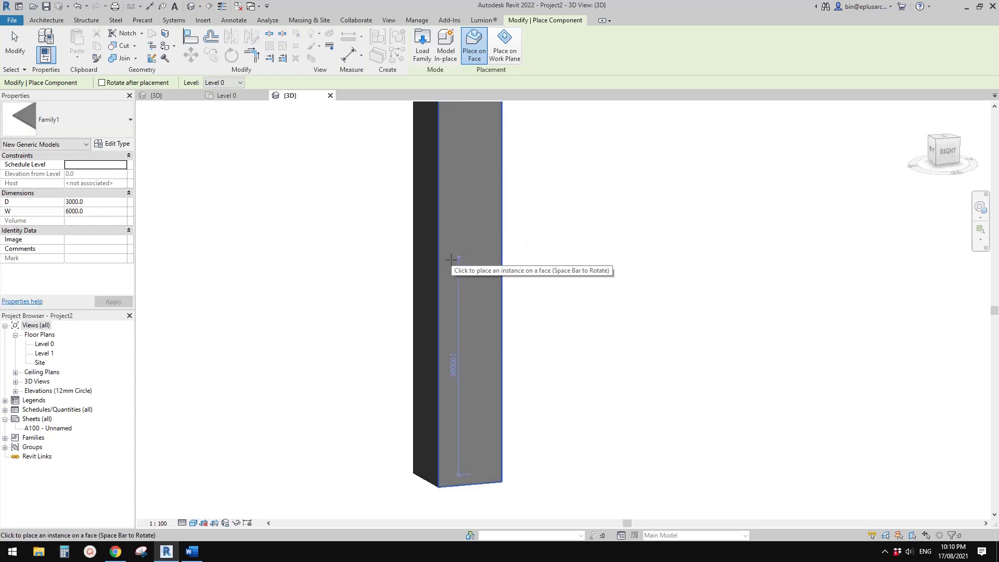
click(456, 263)
key(Escape)
key(Escape)
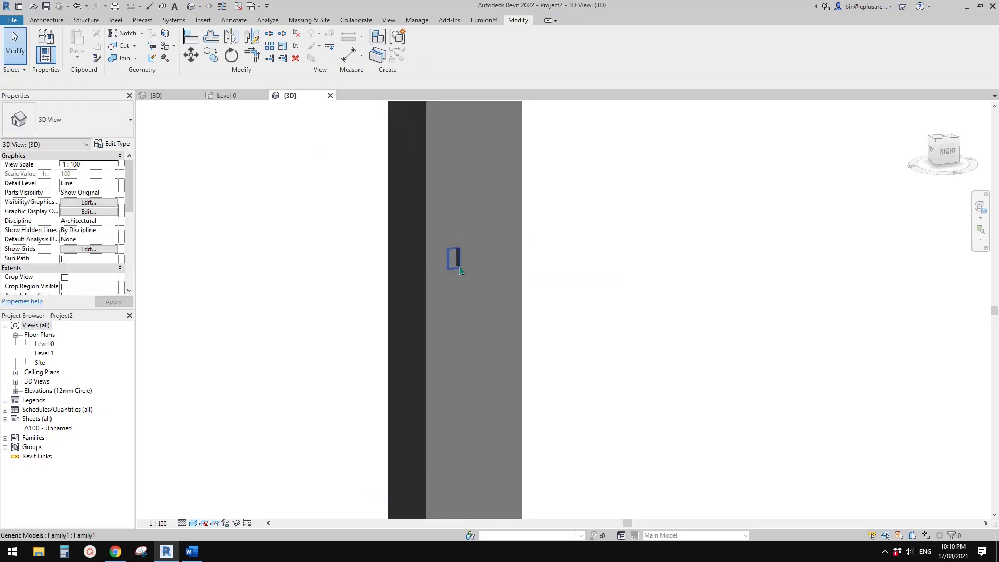
Step: Rotate the placed void instance 90 degrees so that its long side runs horizontally on the tower face
shift+middle_drag(495, 302, 465, 275)
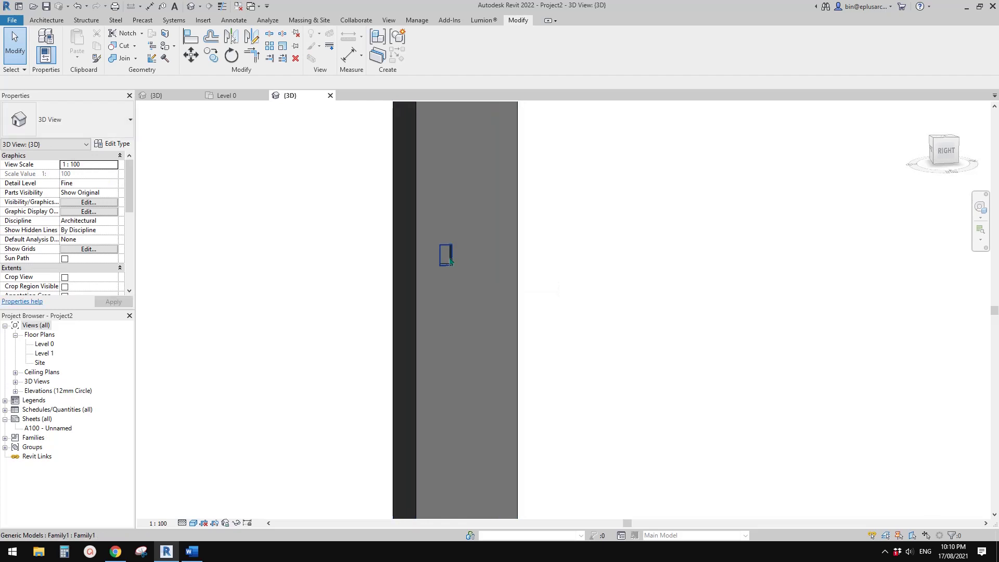
click(450, 262)
key(Escape)
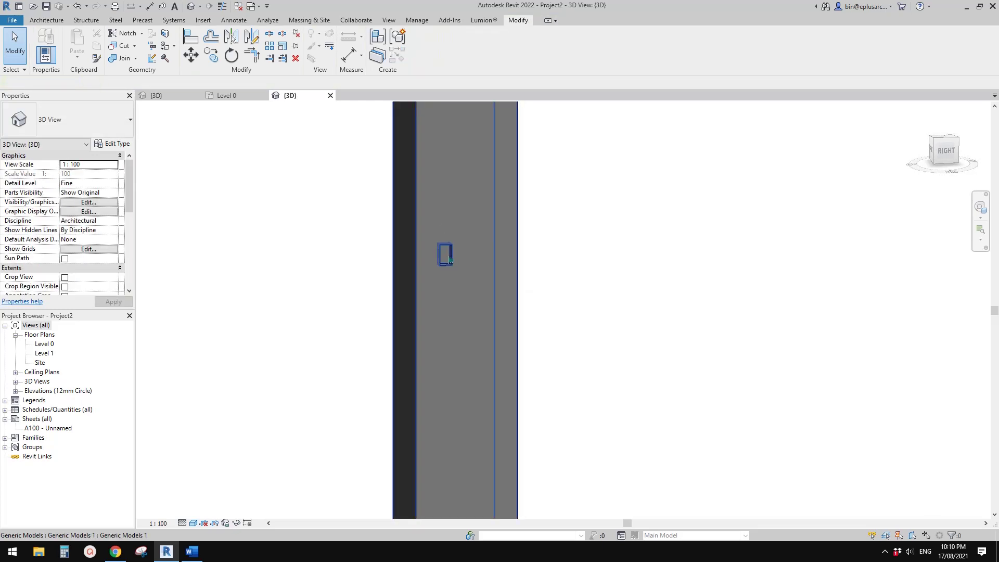
click(450, 264)
scroll(446, 242, up, 1)
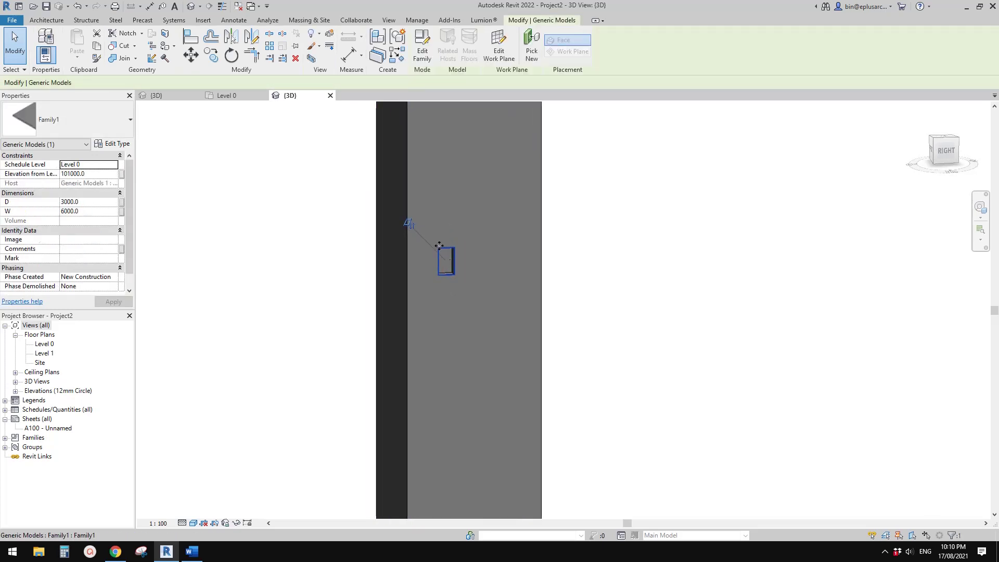
key(space)
shift+middle_drag(469, 271, 426, 251)
key(Escape)
Step: Move the void horizontally by its lower corner until it sits flush with the near vertical edge of the tower's Right face
scroll(425, 250, up, 3)
click(426, 249)
scroll(426, 250, up, 1)
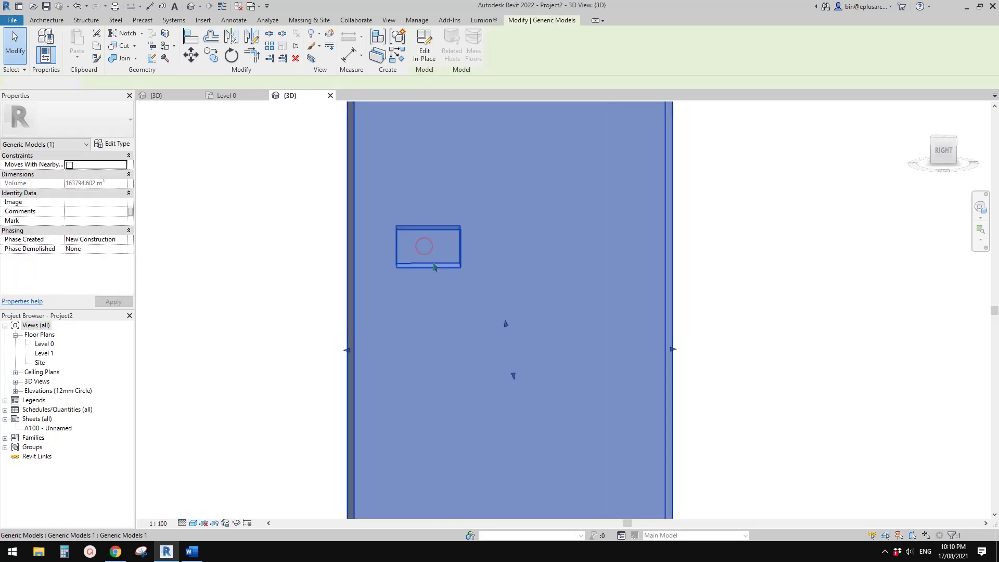
key(Escape)
click(436, 269)
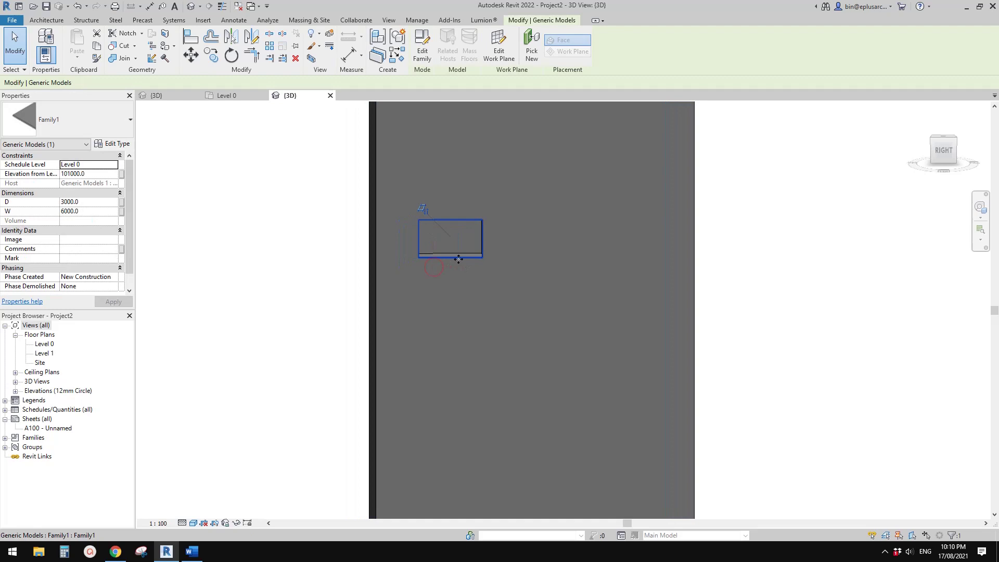
key(m)
key(v)
click(420, 257)
click(376, 256)
Step: In the straight-on Right view, copy the void end to end with Multiple enabled to form a horizontal row of four
middle_drag(431, 273, 458, 240)
scroll(448, 264, down, 1)
click(946, 150)
scroll(471, 260, down, 2)
key(c)
key(c)
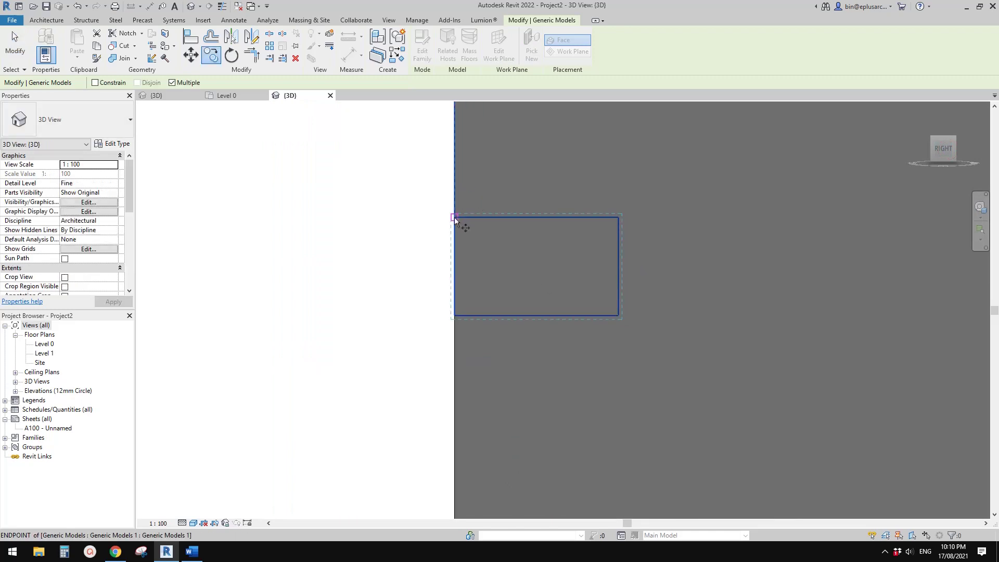
click(454, 217)
click(618, 217)
middle_drag(724, 227, 535, 231)
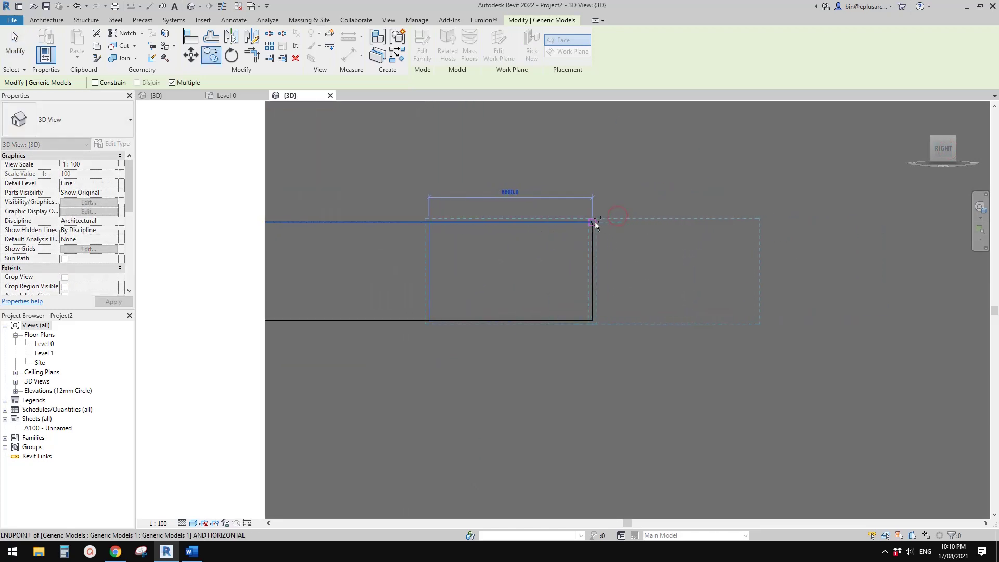
scroll(614, 230, down, 2)
click(633, 231)
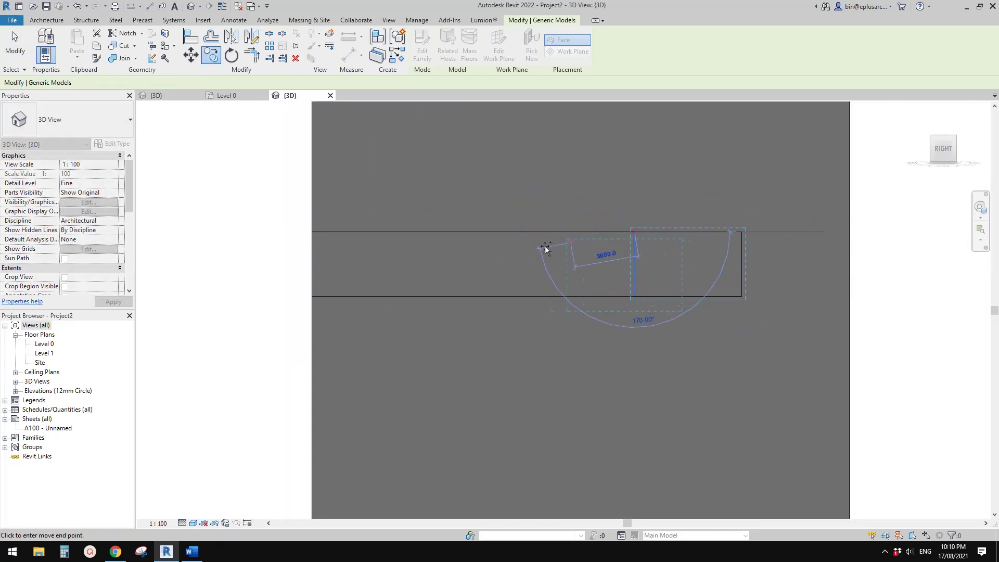
scroll(545, 246, down, 1)
key(Escape)
Step: Copy the row of four voids upward four times with Multiple enabled, shifting each row sideways to form a staircase pattern
drag(290, 195, 723, 306)
key(c)
key(o)
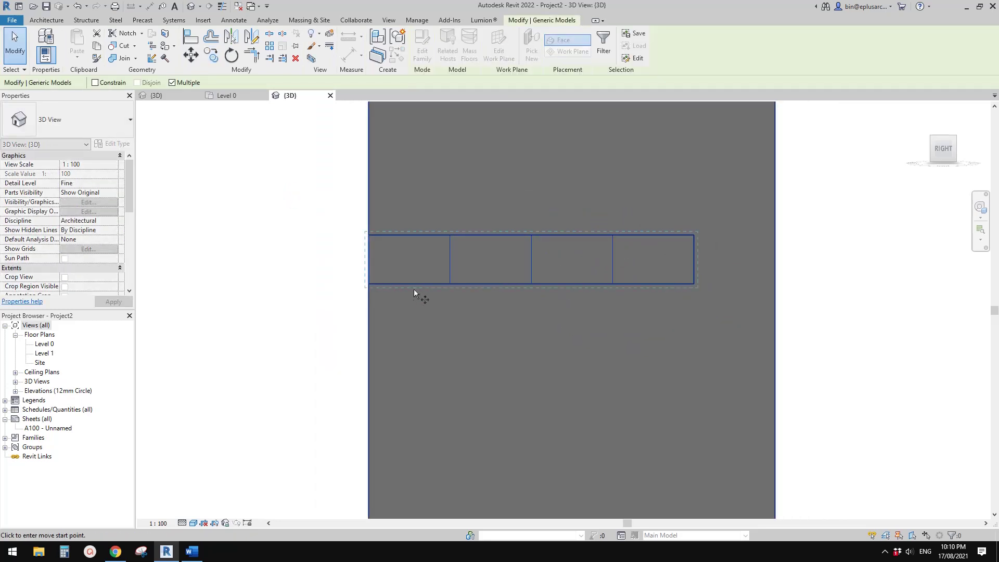
click(414, 284)
click(464, 234)
middle_drag(603, 248, 566, 324)
click(489, 261)
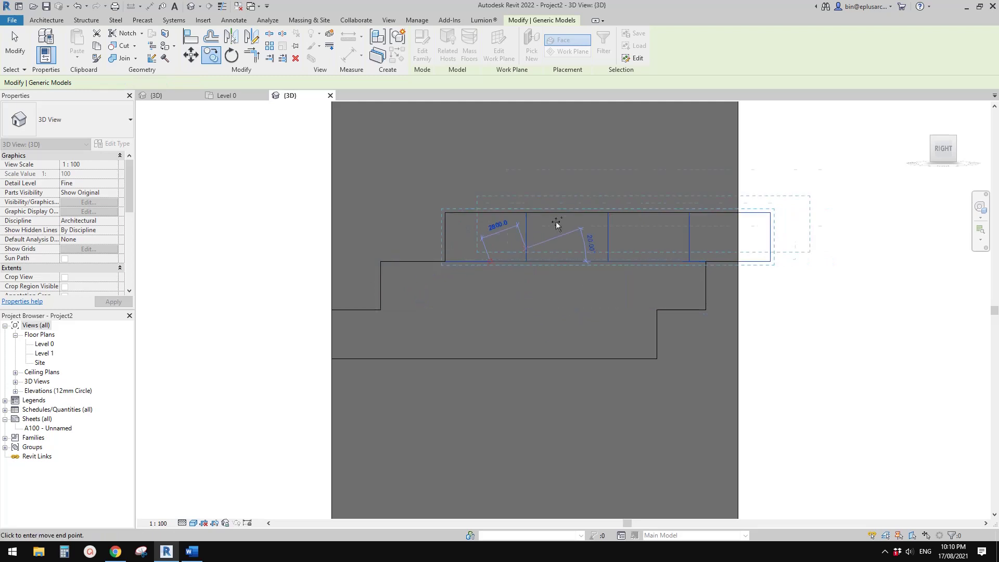
click(537, 213)
scroll(545, 222, down, 2)
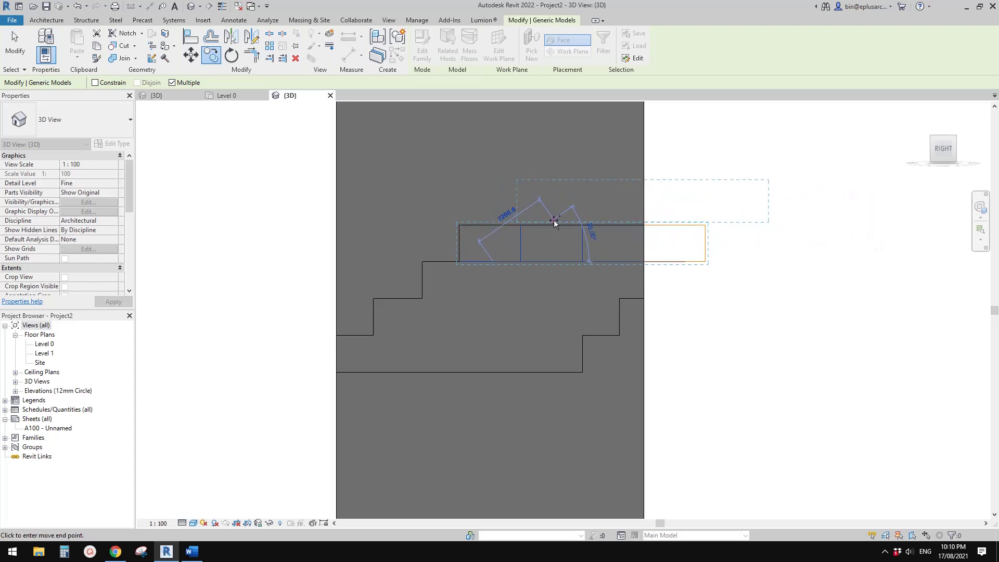
scroll(668, 229, up, 1)
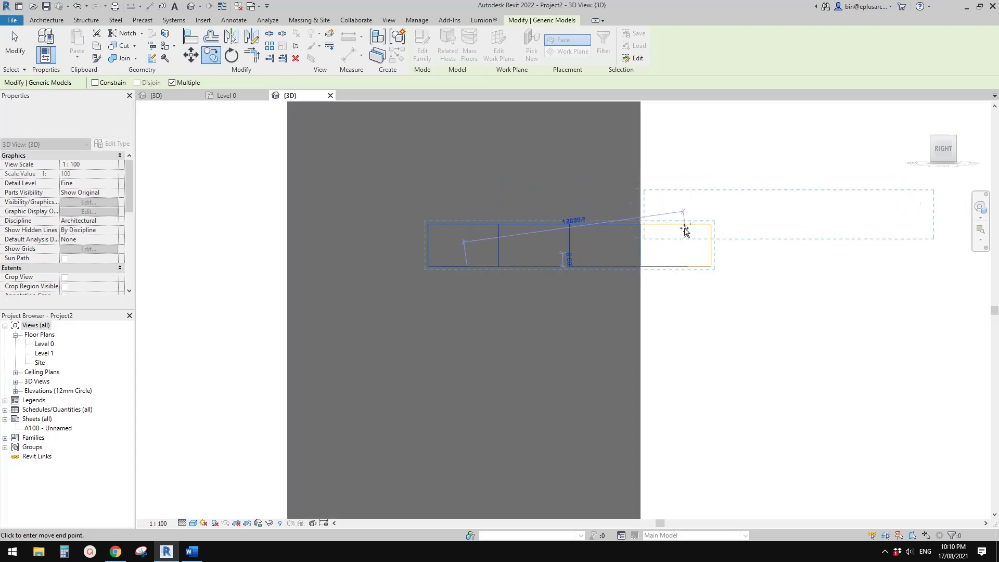
click(538, 225)
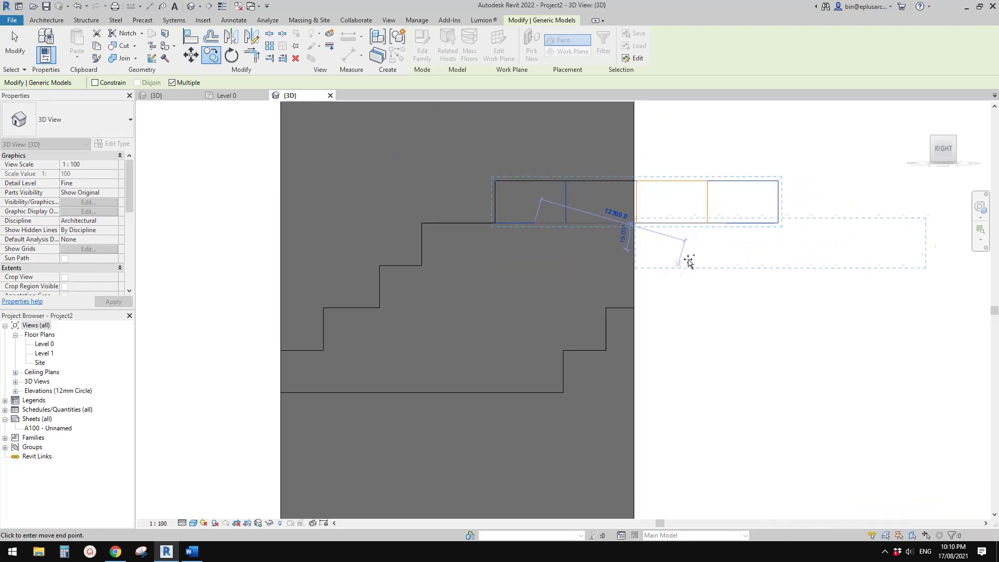
key(Escape)
Step: Delete the copied voids lying outside the tower's face and check the stepped cut from the corner in 3D
drag(785, 168, 729, 262)
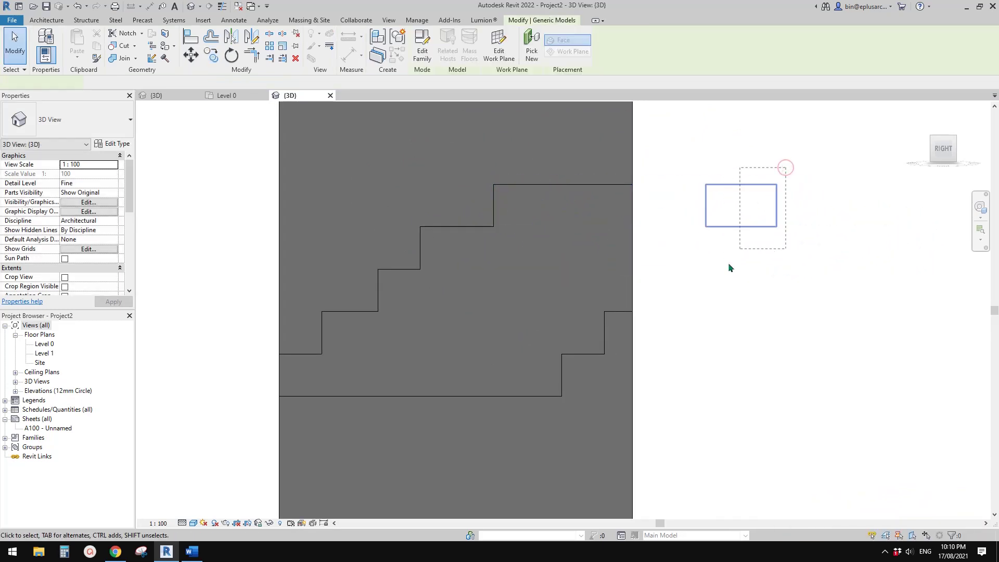
key(Delete)
scroll(739, 274, down, 1)
middle_drag(739, 274, 686, 276)
key(Escape)
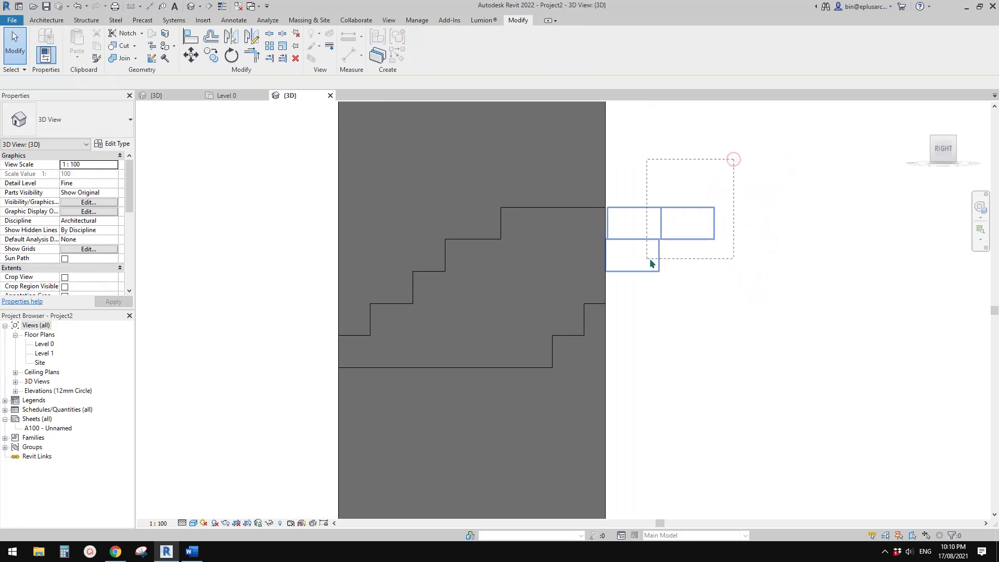
drag(655, 232, 657, 233)
key(Delete)
click(659, 262)
key(Delete)
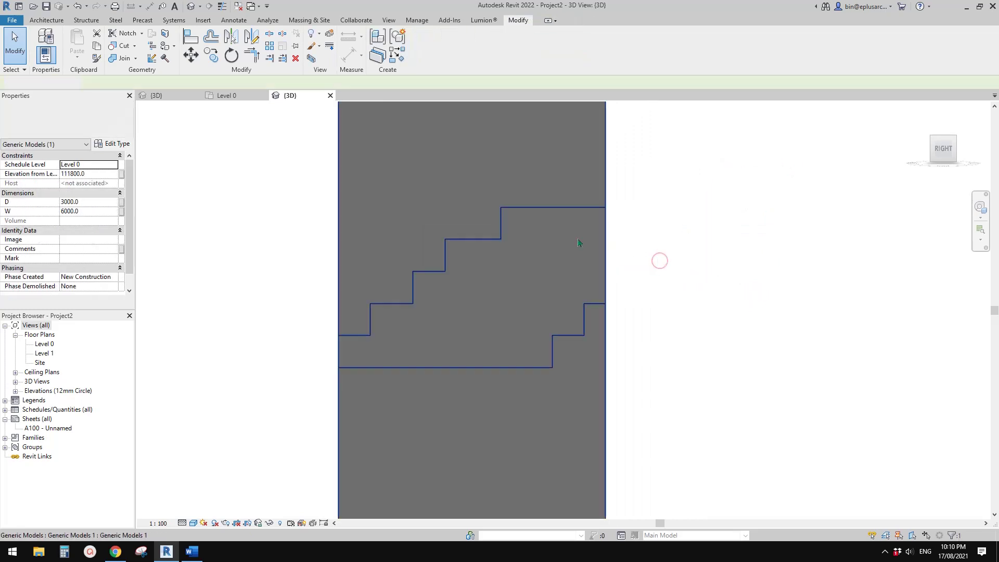
scroll(580, 255, down, 3)
shift+middle_drag(577, 260, 471, 299)
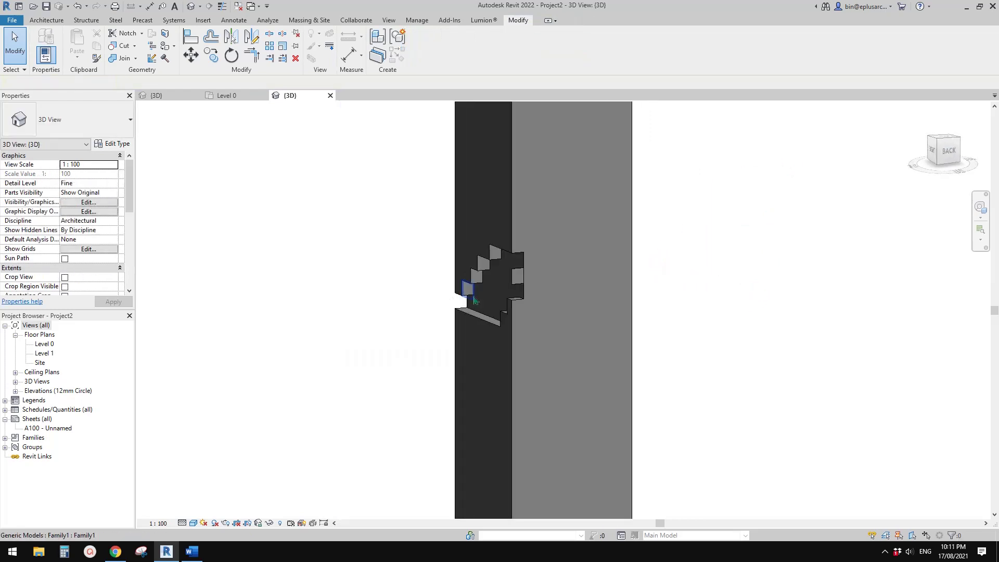
Step: Place another face-based void on the tower's Back face with Create Similar, above the corner cut
click(495, 254)
shift+middle_drag(549, 250, 542, 250)
key(c)
key(s)
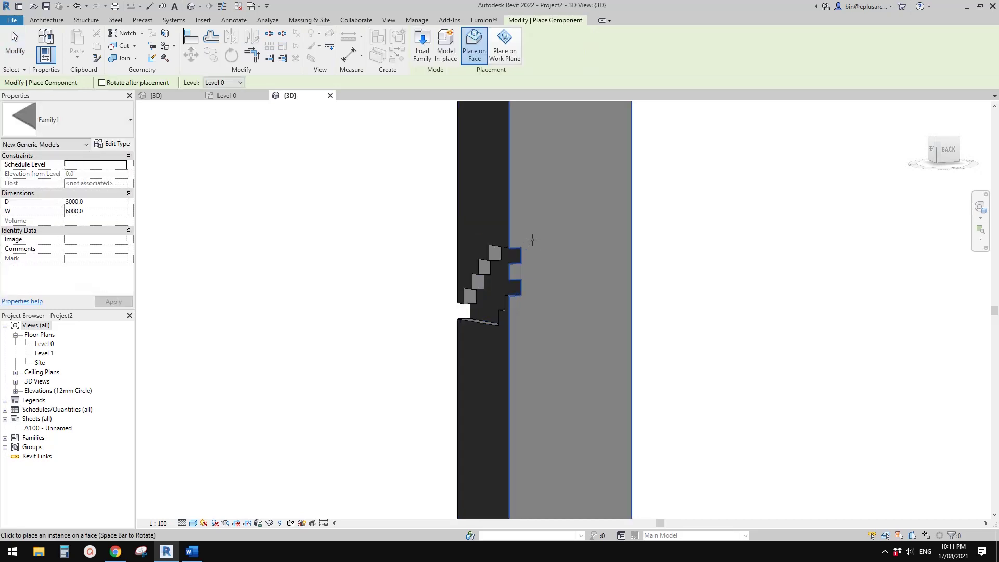
click(535, 237)
key(Escape)
key(Escape)
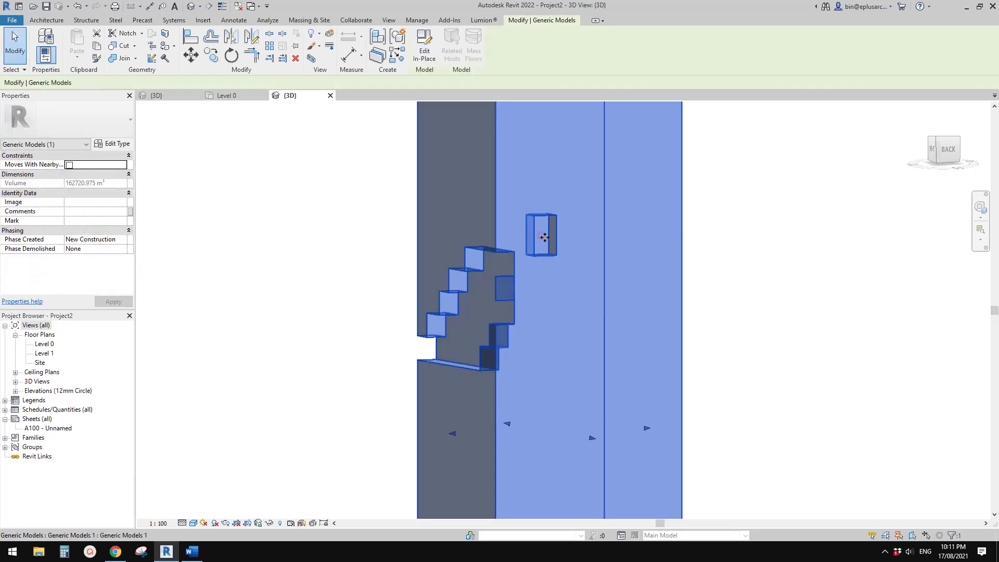
Step: Rotate the new void to lie horizontally and move it down to just above the cut at the corner
scroll(541, 239, up, 2)
click(555, 249)
key(space)
middle_drag(526, 234, 515, 239)
scroll(515, 239, up, 1)
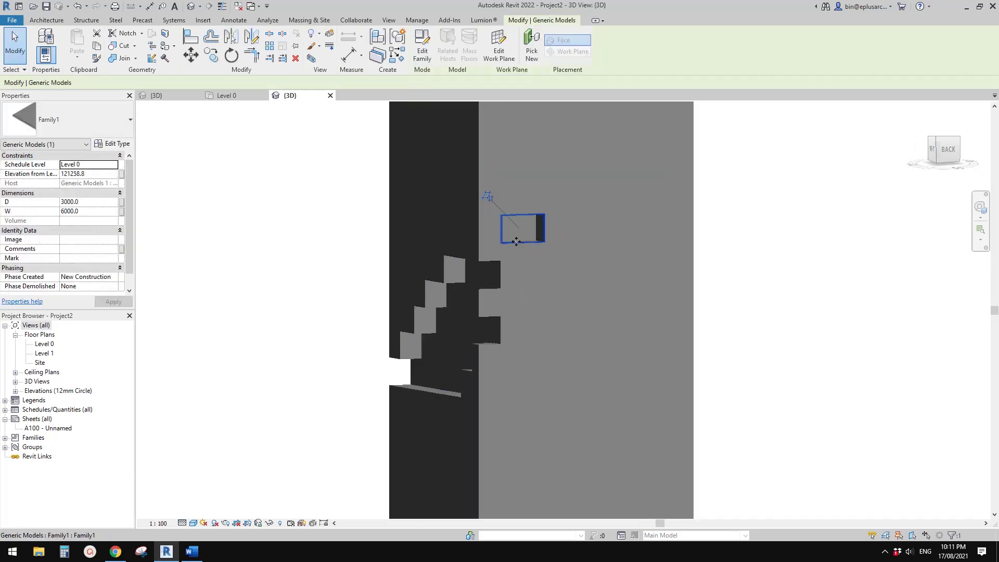
drag(506, 258, 511, 259)
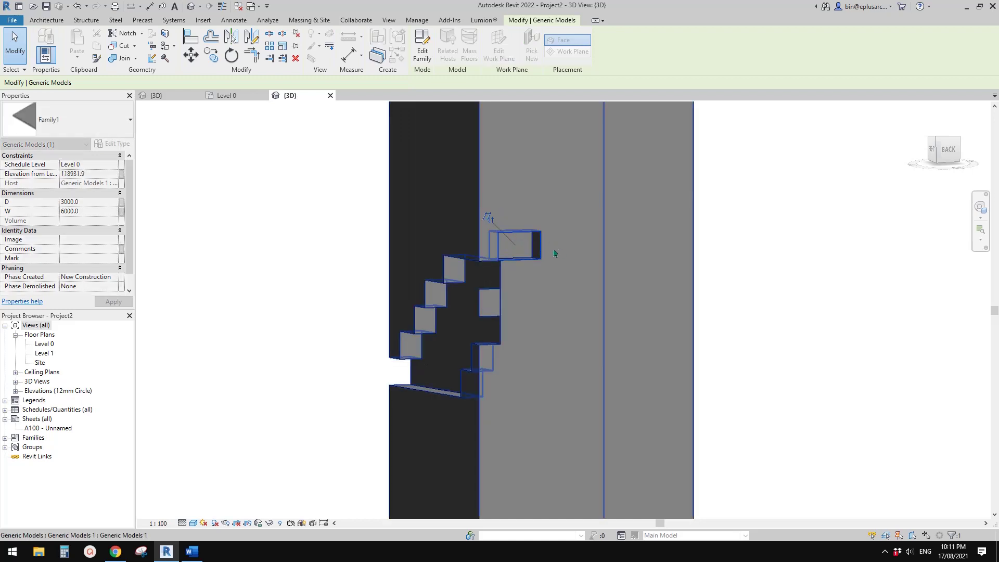
shift+middle_drag(555, 255, 551, 267)
key(m)
key(v)
key(c)
key(o)
click(514, 260)
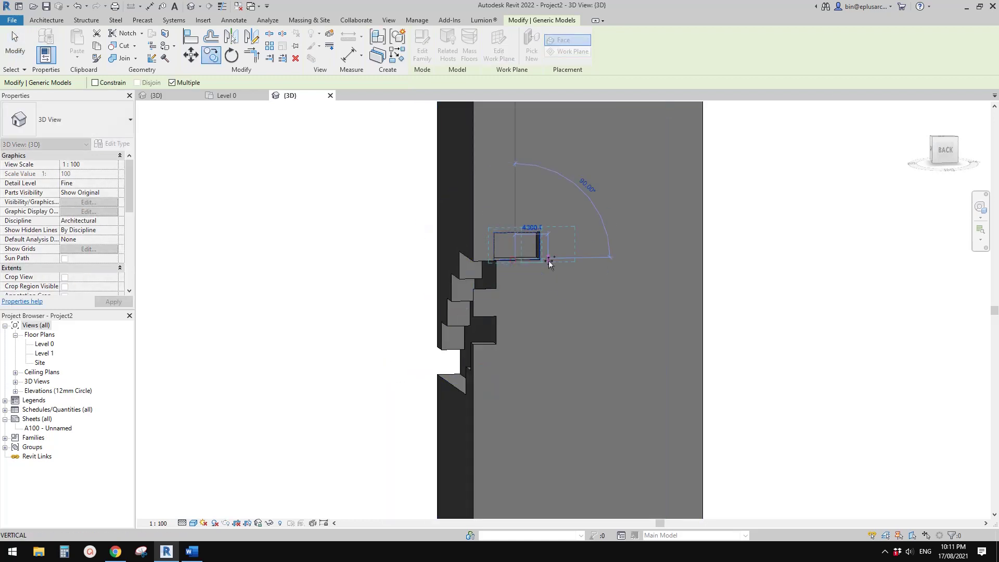
key(Escape)
key(c)
key(o)
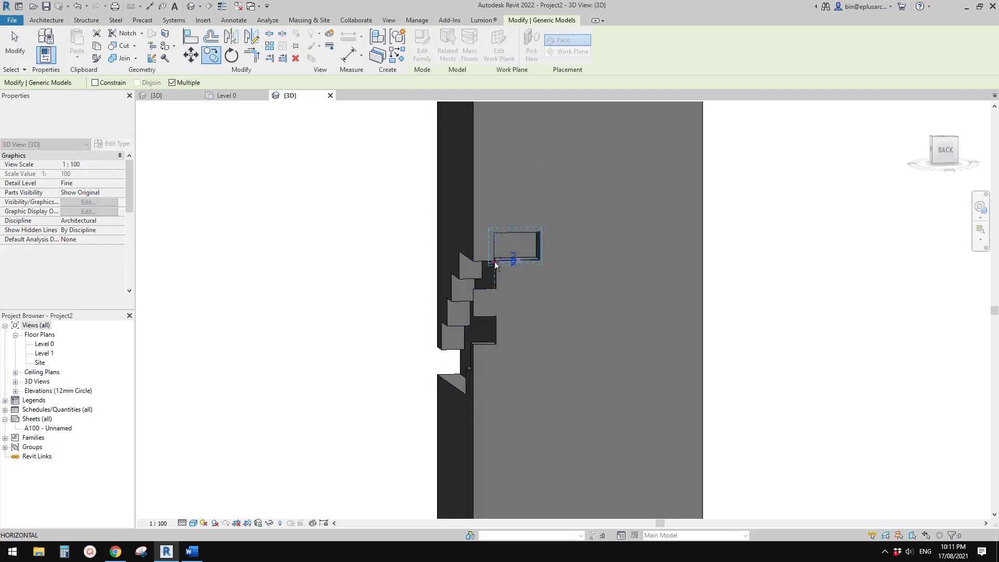
click(494, 259)
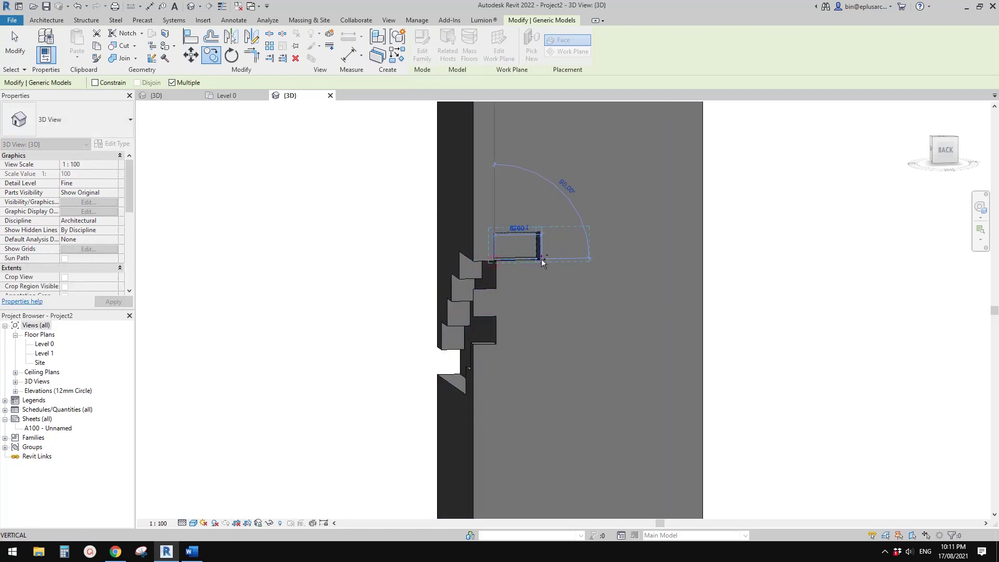
key(Escape)
Step: In the straight-on Back view, copy the void end to end with Multiple enabled to form a horizontal row of three
click(946, 150)
scroll(627, 289, down, 6)
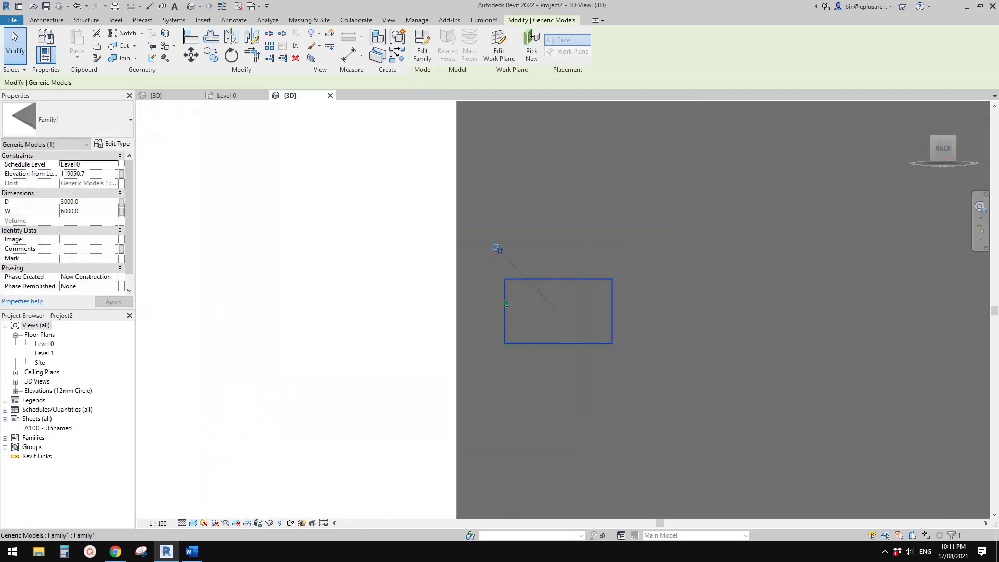
scroll(473, 324, up, 1)
key(c)
key(o)
click(431, 331)
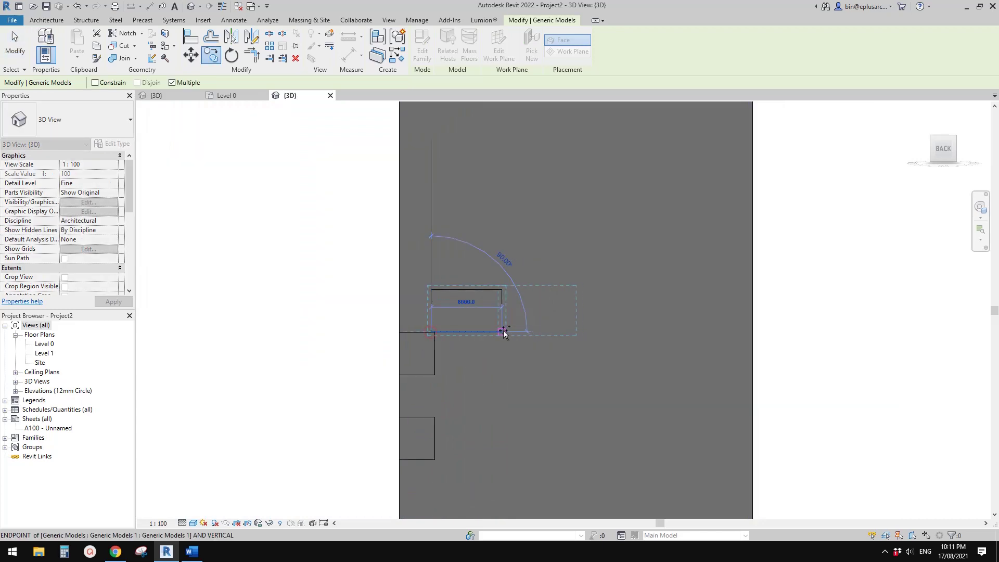
click(572, 331)
key(Escape)
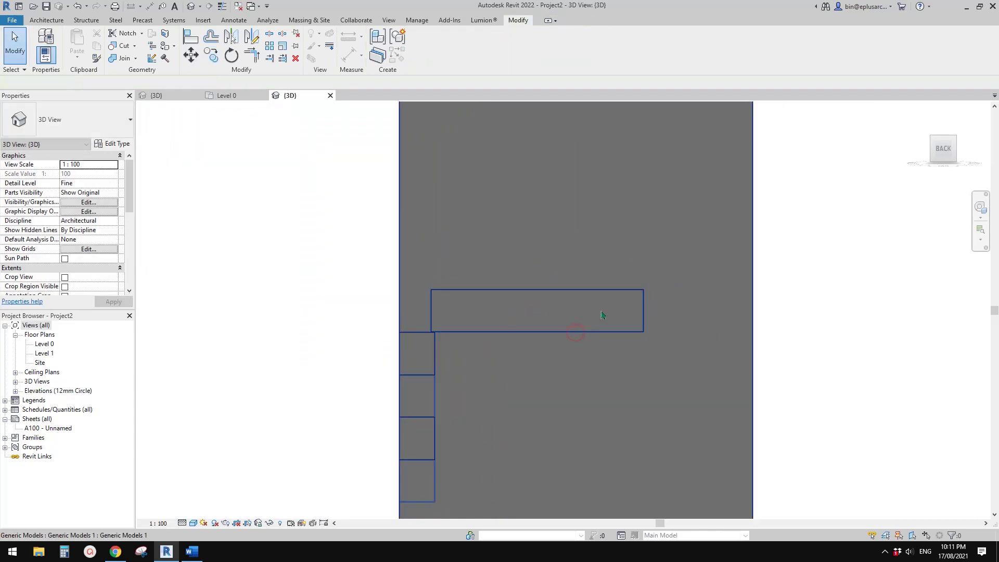
key(Escape)
Step: Copy the two voids nearest the corner downward twice with Multiple enabled, shifting each lower row sideways
click(480, 294)
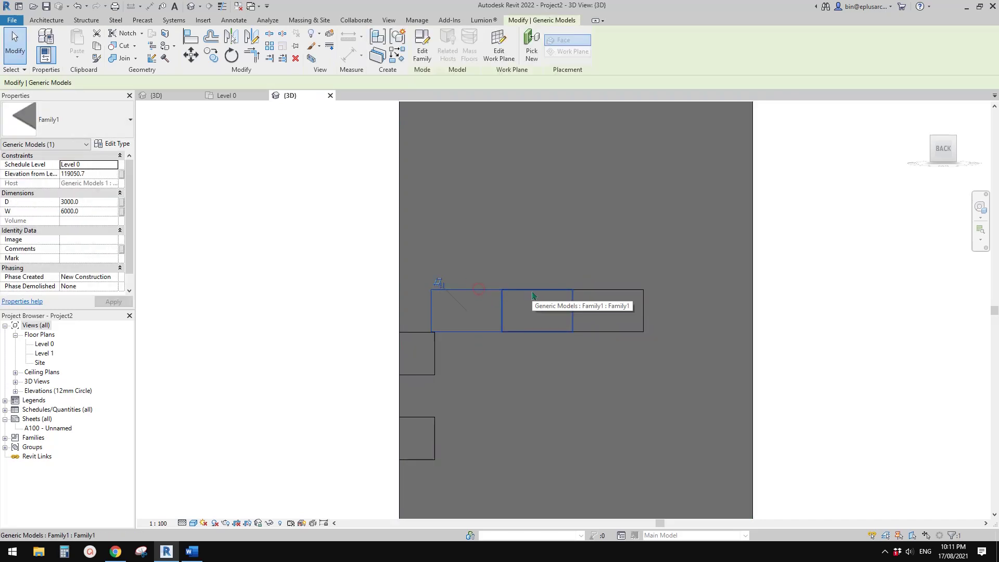
ctrl+click(509, 296)
key(c)
key(o)
click(468, 290)
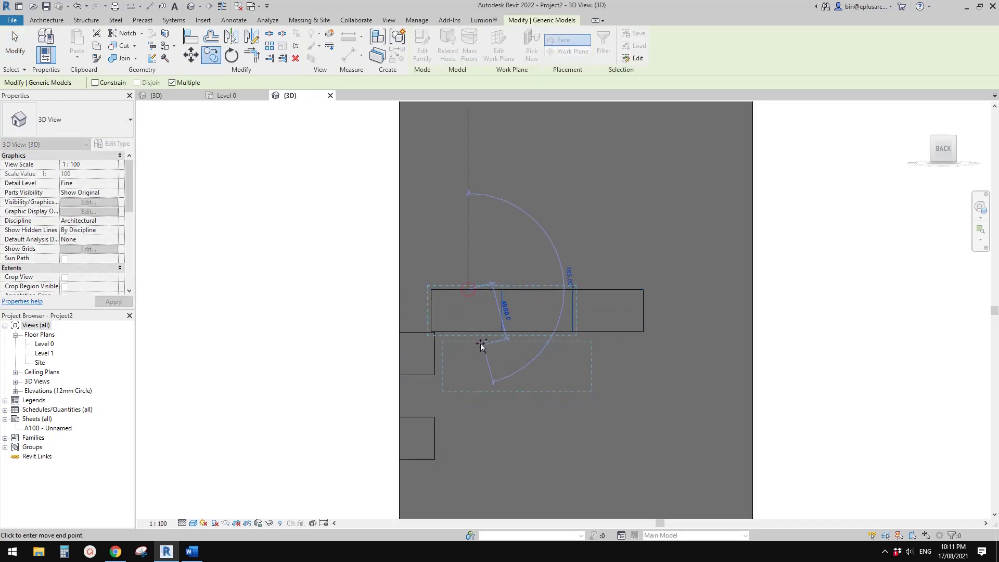
click(479, 332)
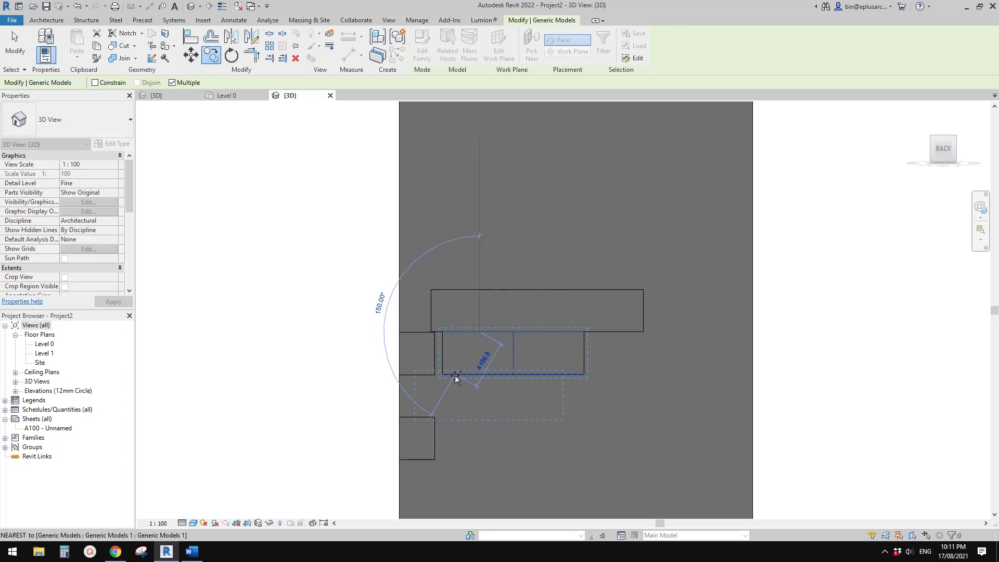
click(455, 374)
key(Escape)
Step: Try to copy the row of three voids upward several times with sideways shifts, and delete those loosely spaced copies
click(485, 294)
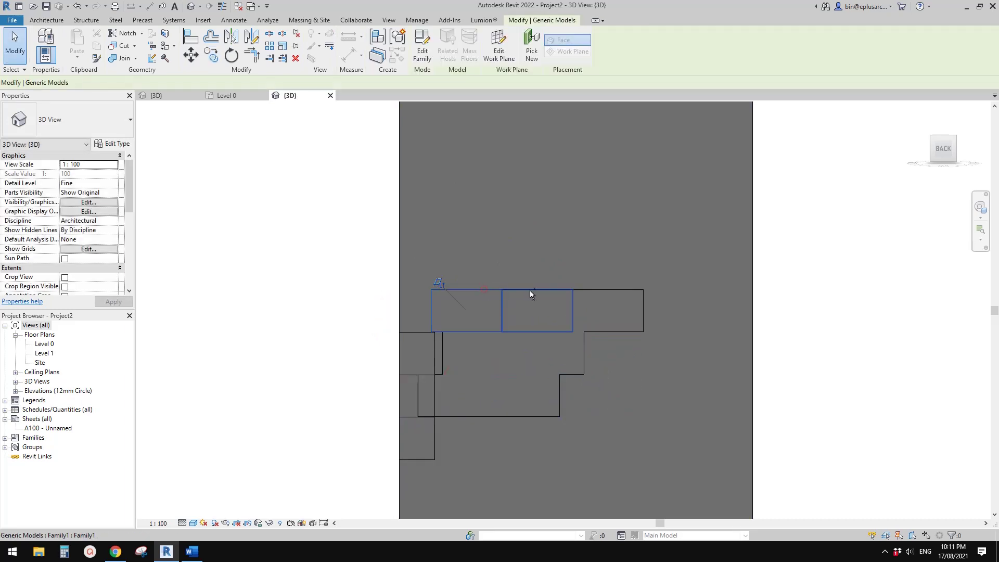
ctrl+click(531, 289)
ctrl+click(626, 292)
key(r)
key(o)
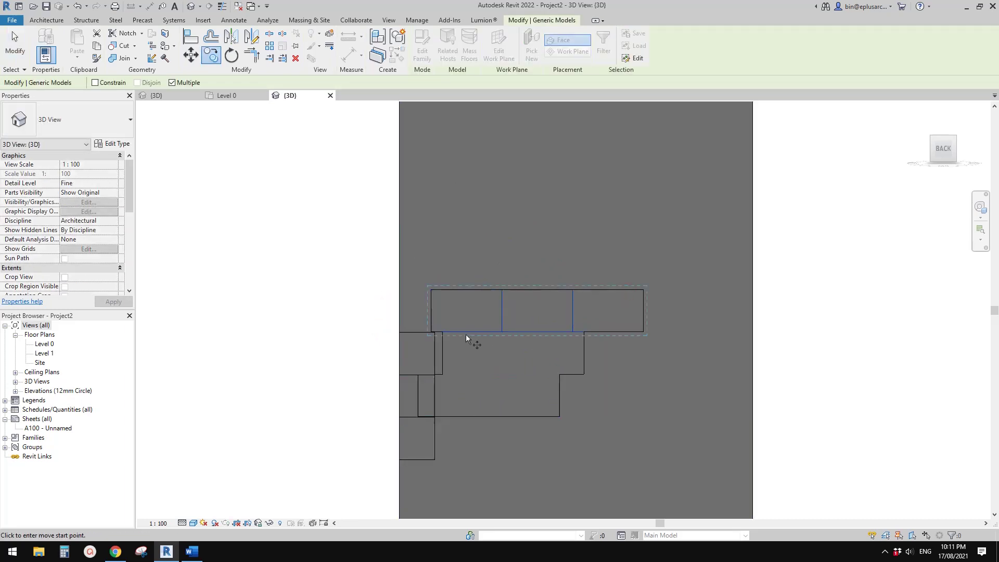
click(514, 290)
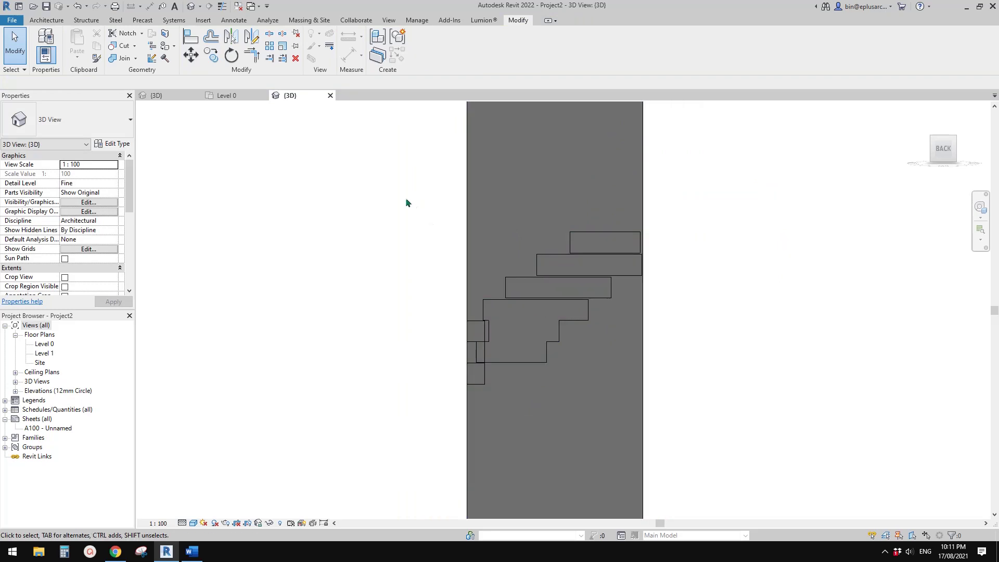
drag(406, 198, 718, 311)
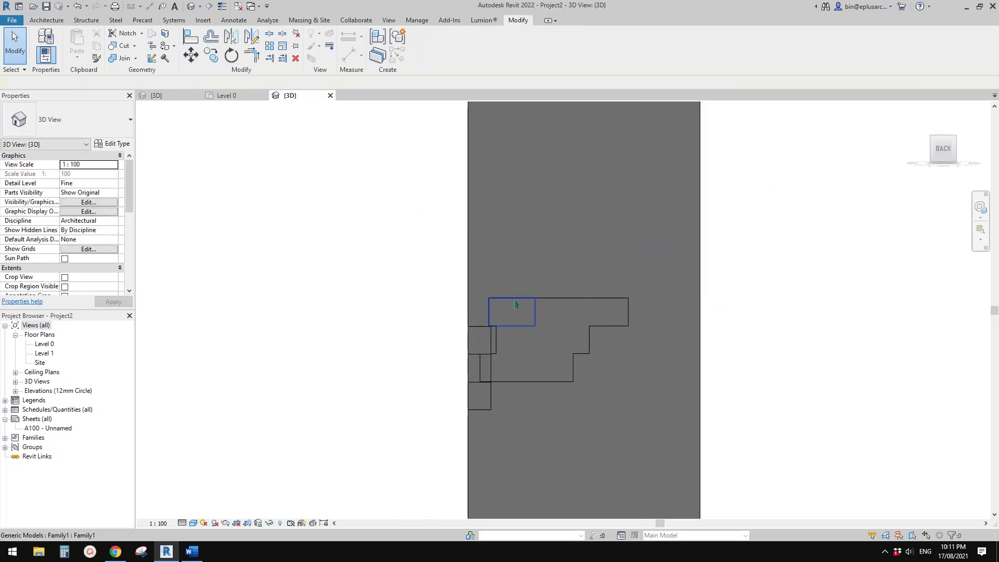
Step: Copy the row of three voids upward in touching, sideways-shifted rows to form a staircase reaching the Back face's far edge
click(558, 304)
ctrl+click(558, 301)
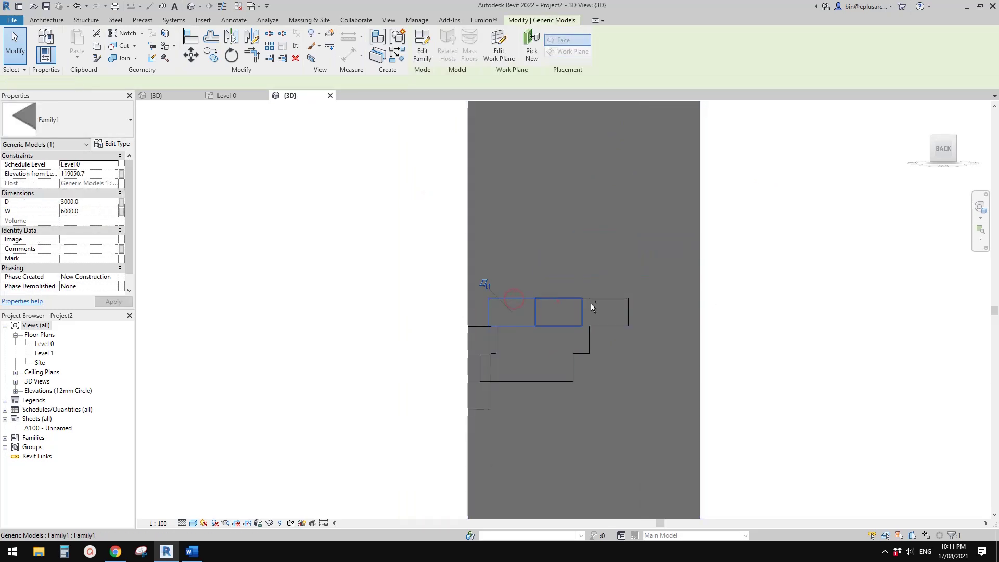
ctrl+click(605, 299)
key(c)
key(c)
click(512, 328)
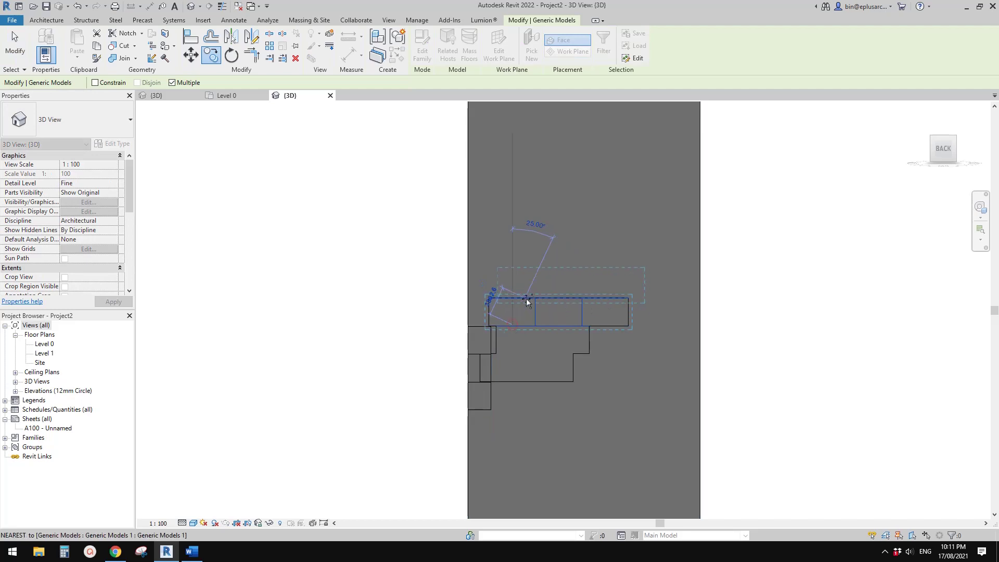
key(Escape)
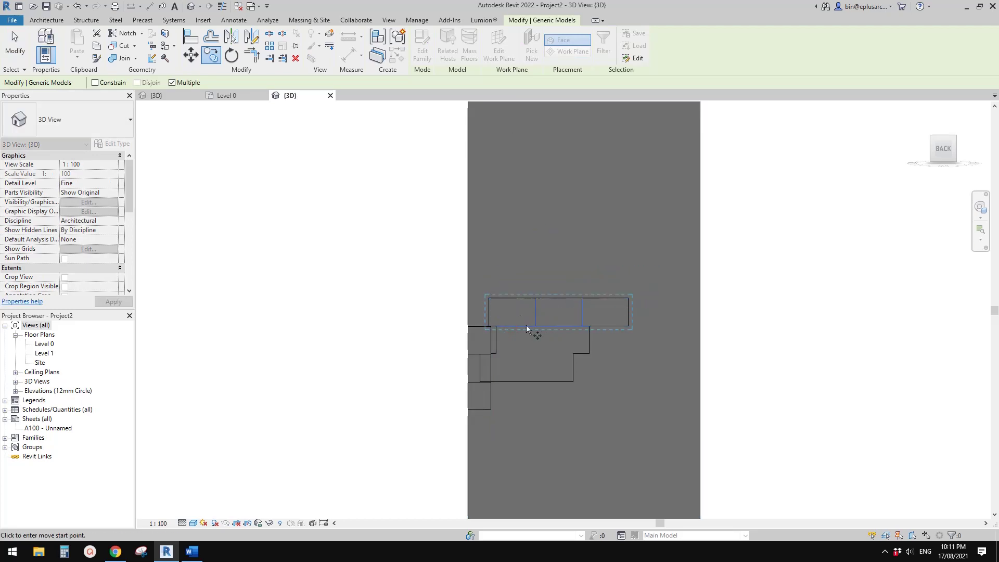
scroll(505, 324, up, 3)
click(480, 331)
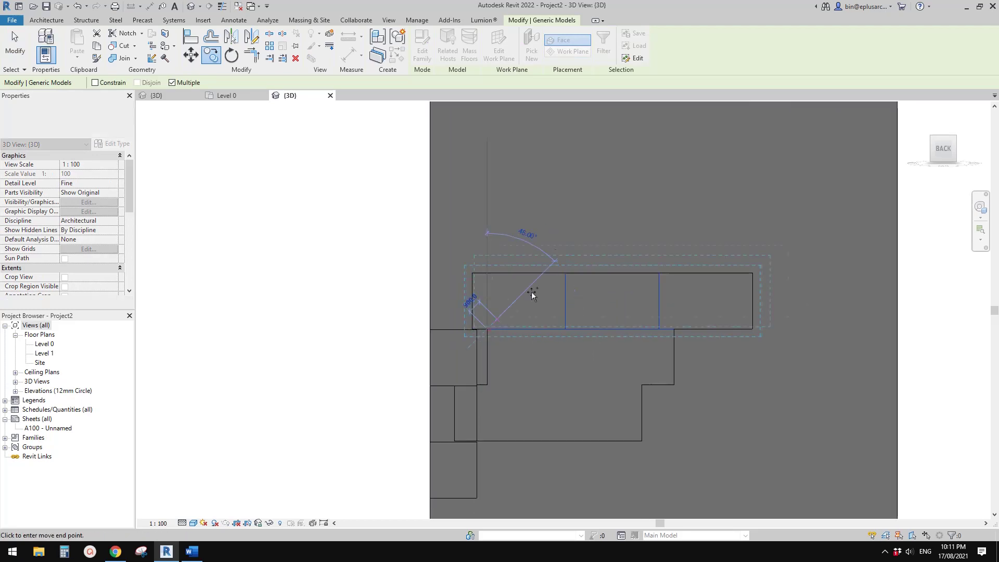
click(527, 271)
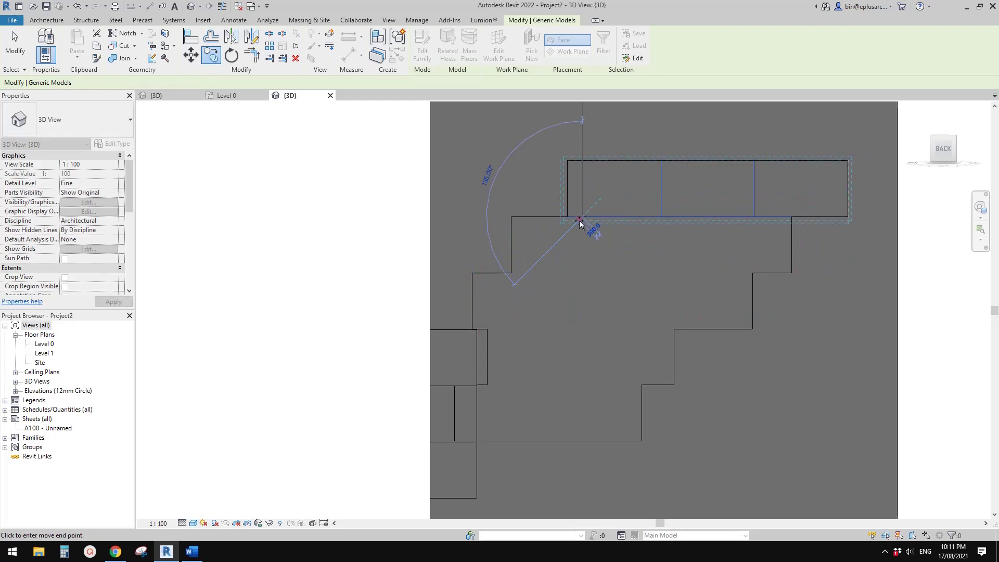
scroll(586, 224, down, 2)
click(653, 194)
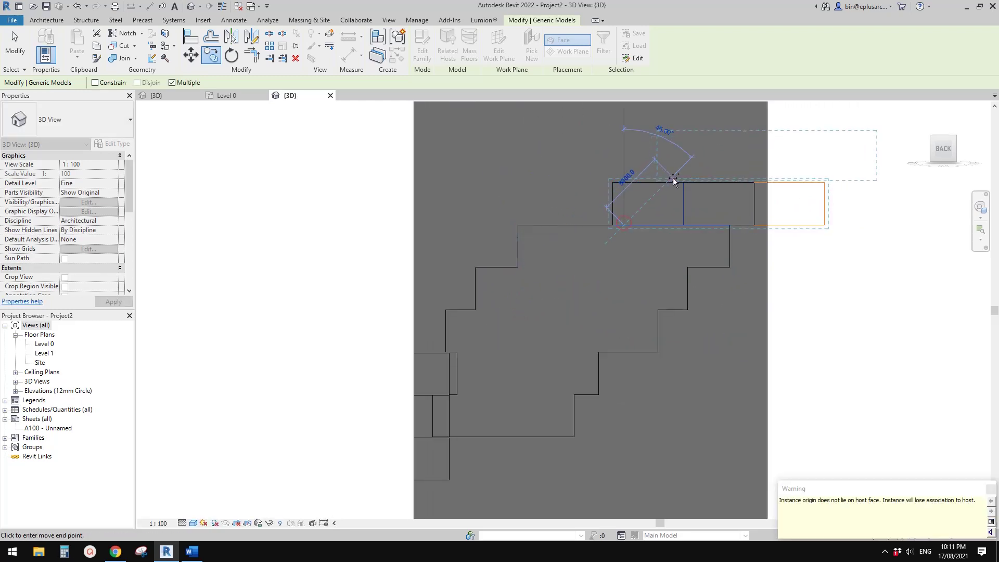
key(Escape)
Step: Set dimension D of one void midway up the Back face staircase to 6000
scroll(671, 218, down, 5)
shift+middle_drag(618, 289, 428, 304)
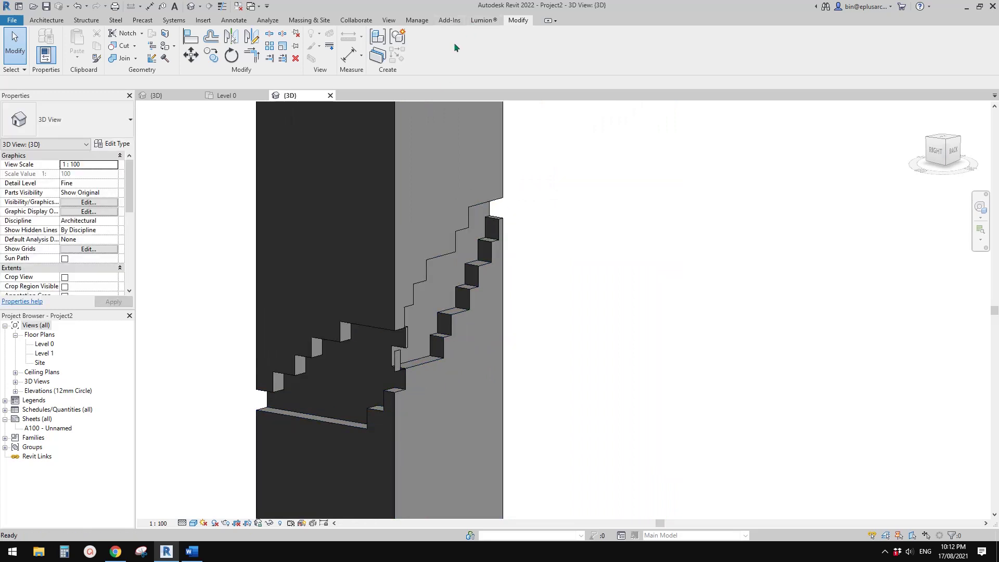
mouse_move(457, 267)
middle_down()
mouse_move(471, 263)
mouse_move(461, 280)
middle_up()
click(453, 262)
key(Escape)
click(474, 276)
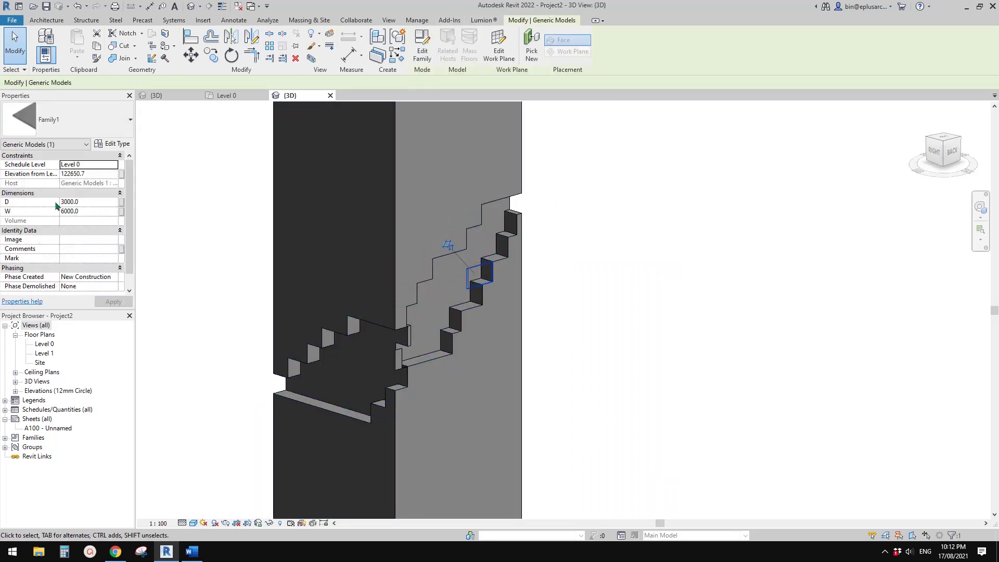
scroll(447, 290, up, 1)
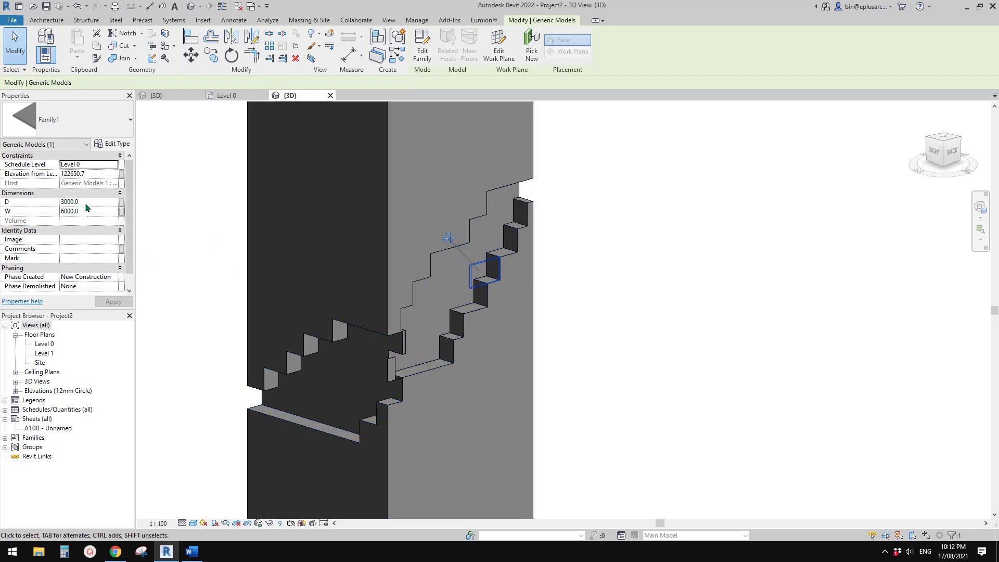
shift+middle_drag(519, 283, 502, 284)
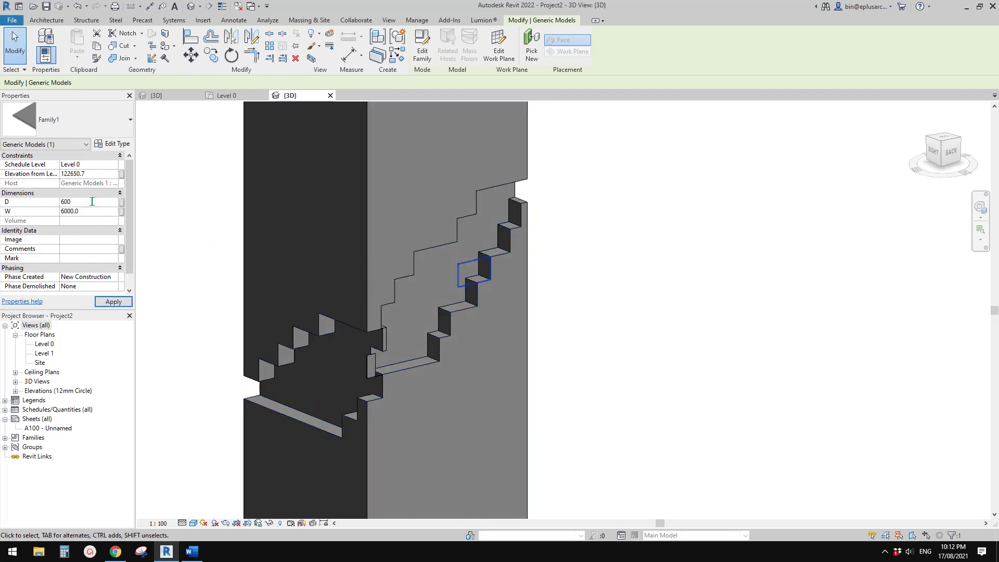
key(Return)
middle_drag(550, 311, 549, 312)
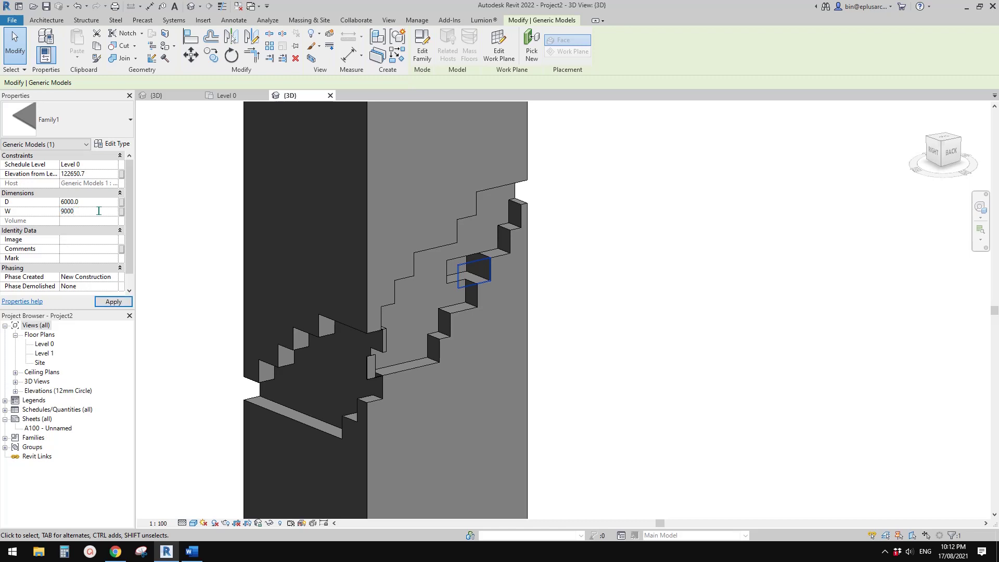
Step: Set the same void's W dimension to 9000 and check the stepped cut in 3D
click(474, 295)
shift+middle_drag(474, 295, 575, 259)
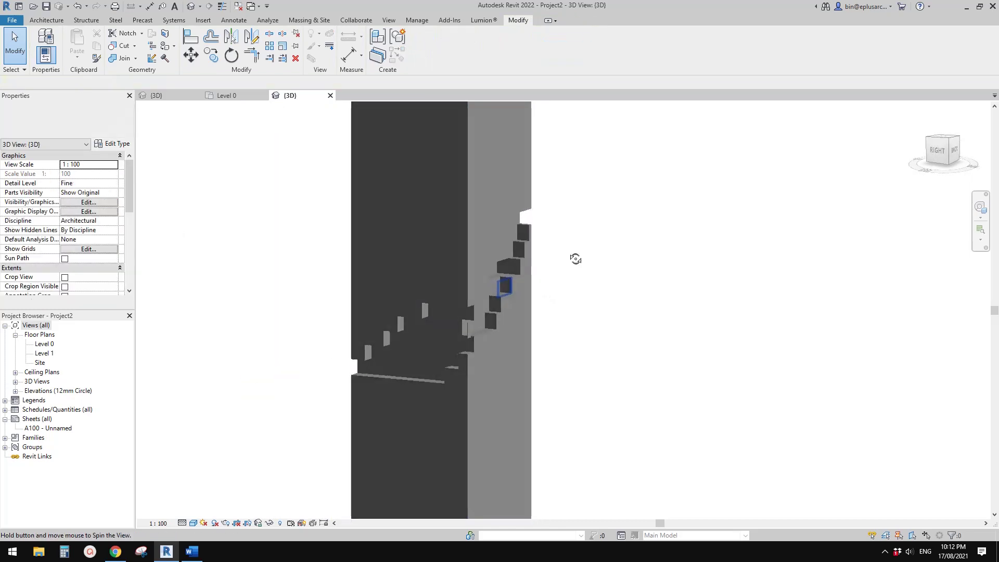
shift+middle_drag(497, 293, 447, 350)
scroll(435, 333, up, 2)
Step: Launch Dynamo, accept its usability data agreement and dismiss the Getting Started guide
click(417, 20)
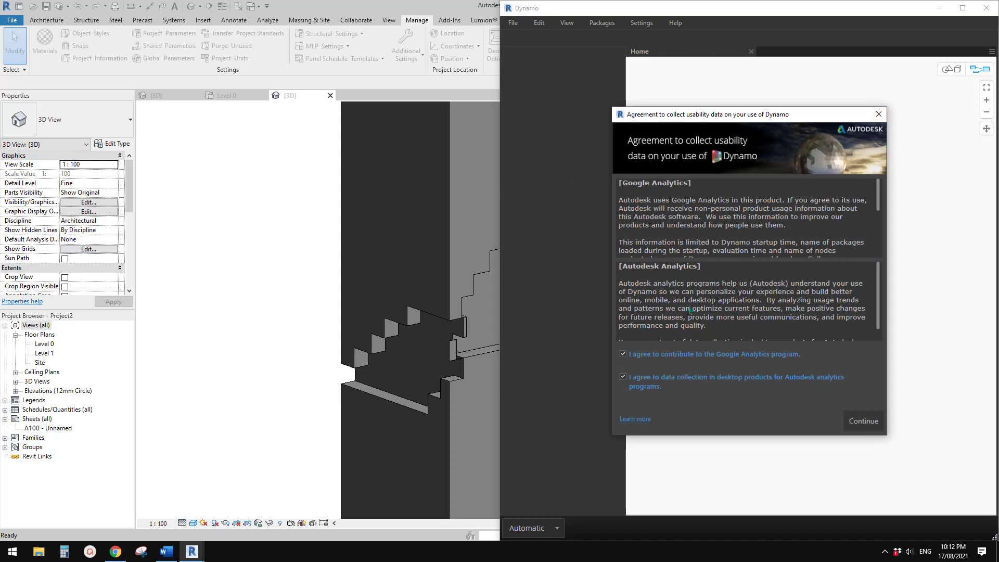
click(859, 419)
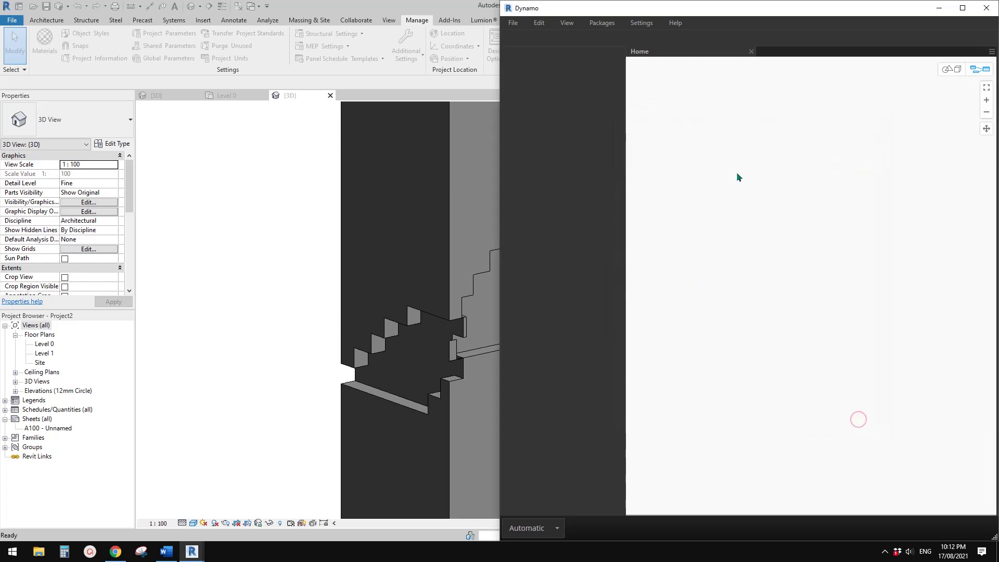
click(760, 217)
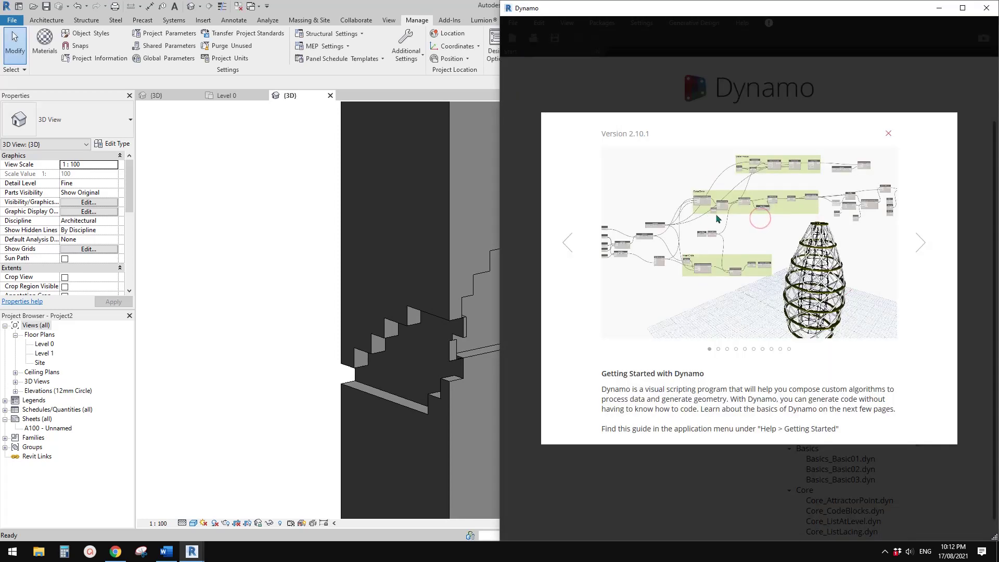
click(889, 134)
click(601, 145)
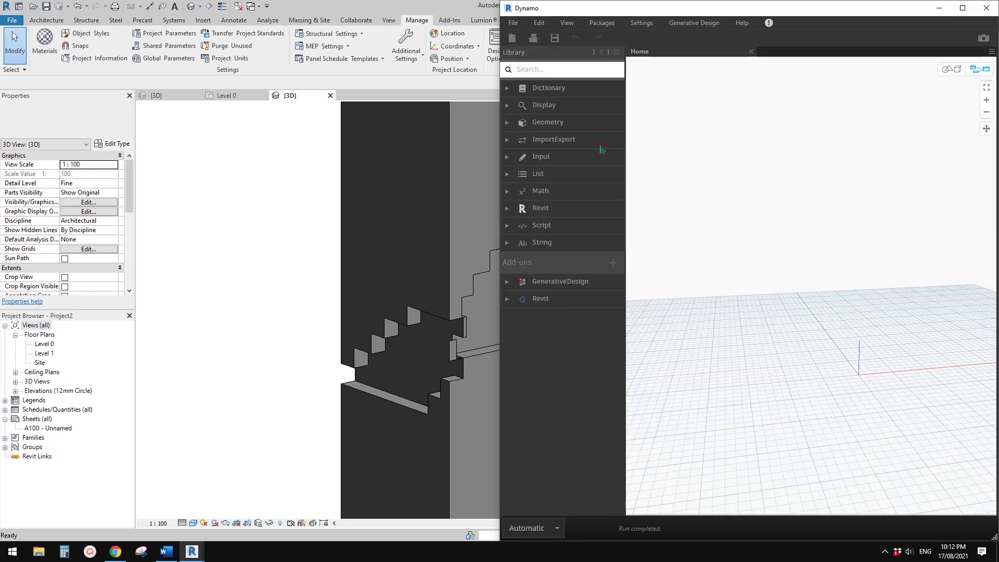
Step: Add a Family Types node to the graph and set it to Family1:Family1
right_click(710, 219)
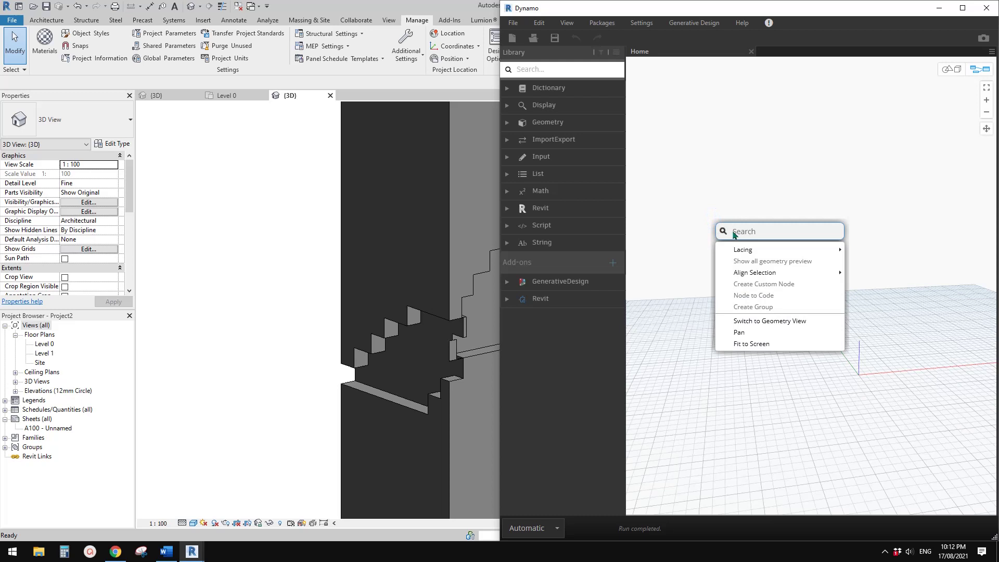
click(522, 208)
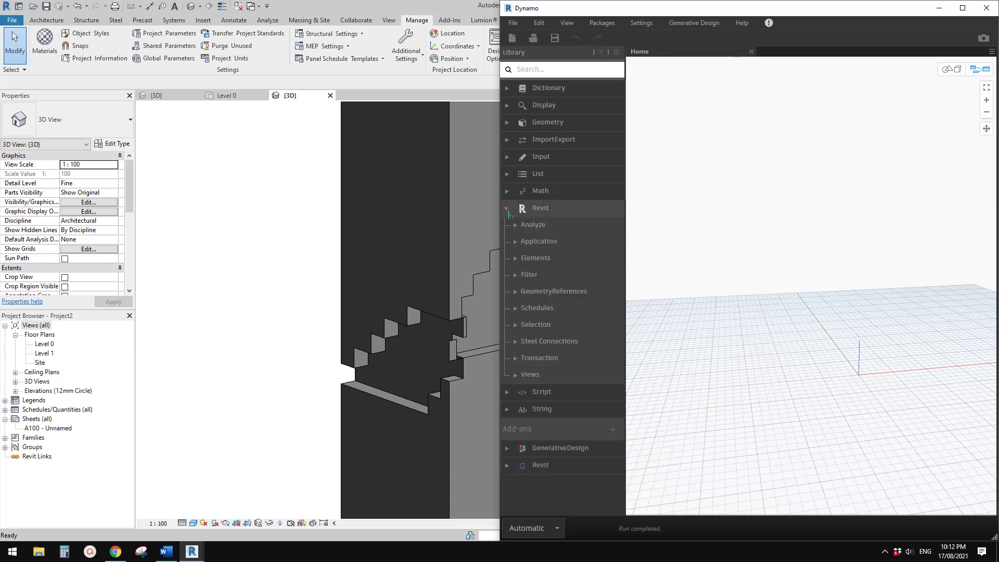
click(515, 326)
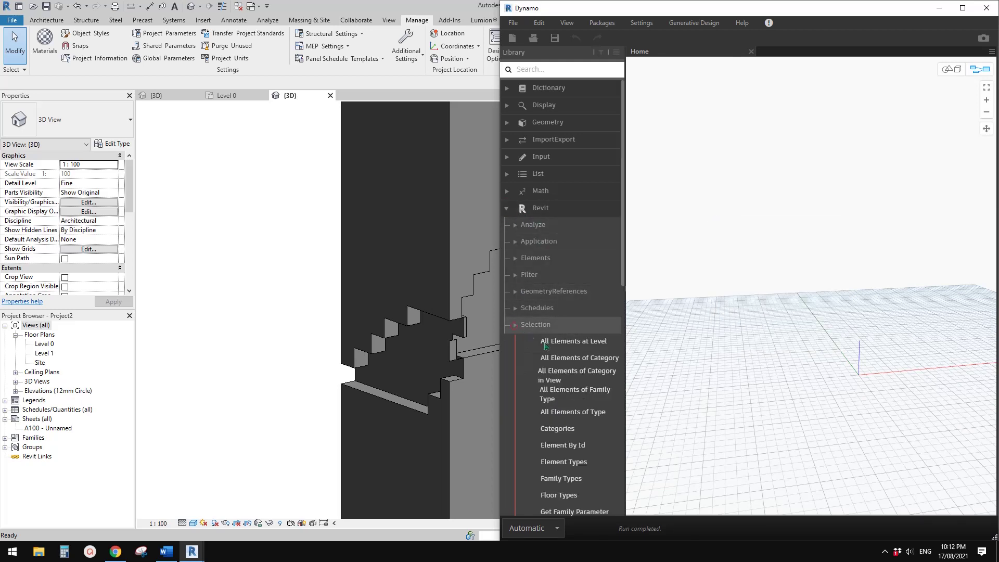
scroll(541, 329, down, 3)
click(561, 322)
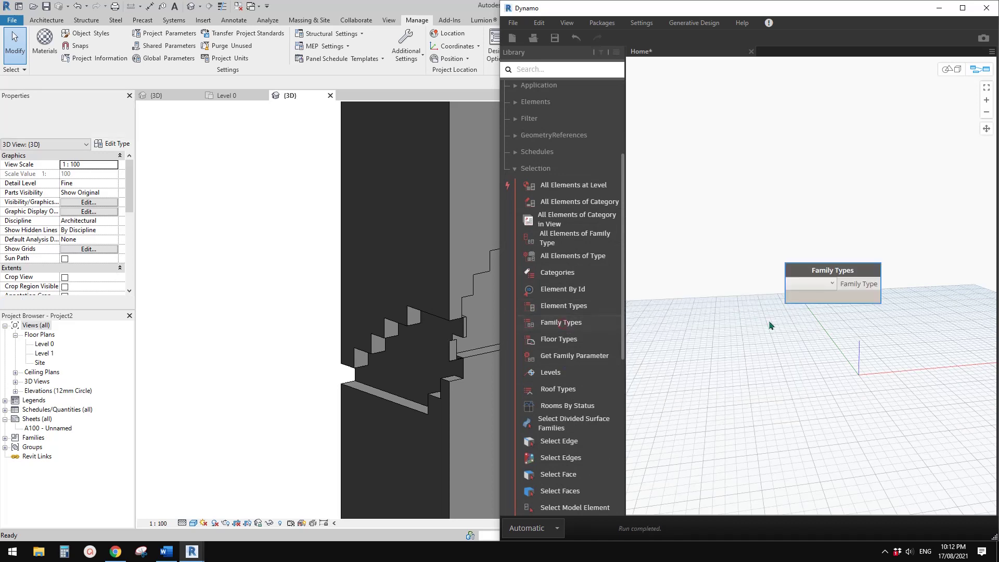
drag(833, 268, 741, 229)
click(738, 241)
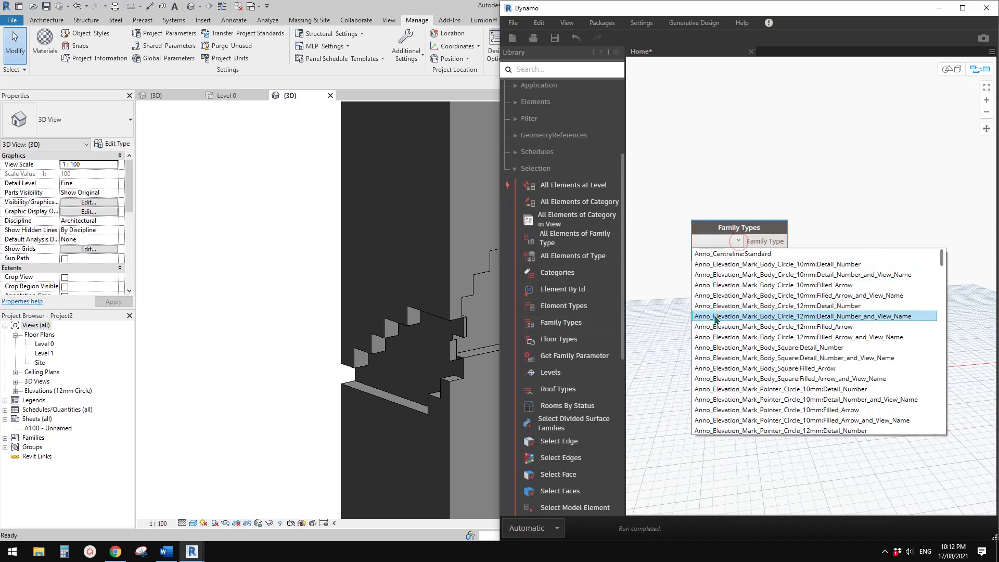
scroll(702, 322, down, 10)
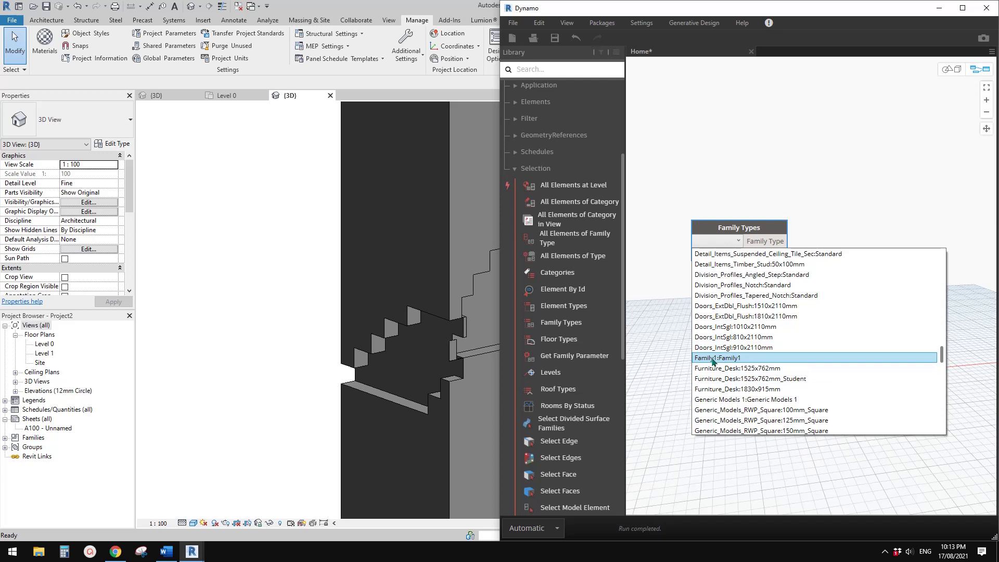
click(713, 358)
Step: Add an All Elements of Family Type node beside the Family Types node and feed it the Family Type output
drag(738, 226, 711, 227)
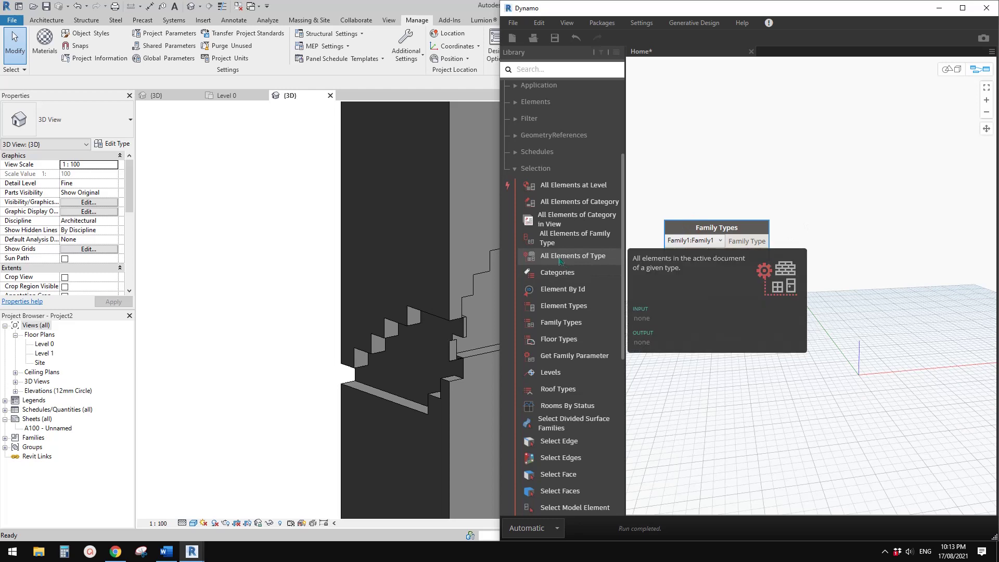
click(575, 238)
drag(830, 283, 761, 240)
Step: Add an Element.SetParameterByName node and connect the collected Elements to its element input
right_click(847, 164)
text(S)
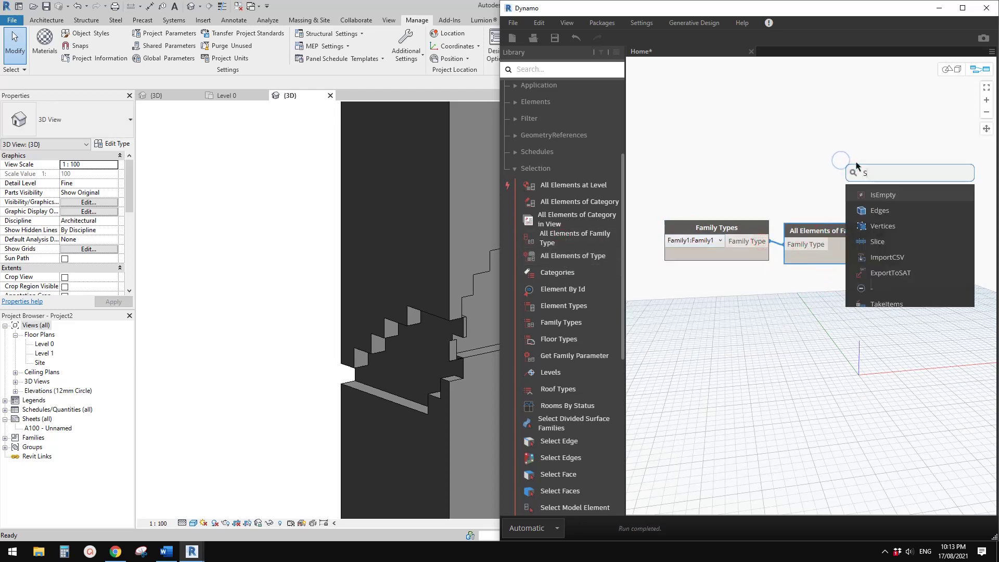
text(ETPAR)
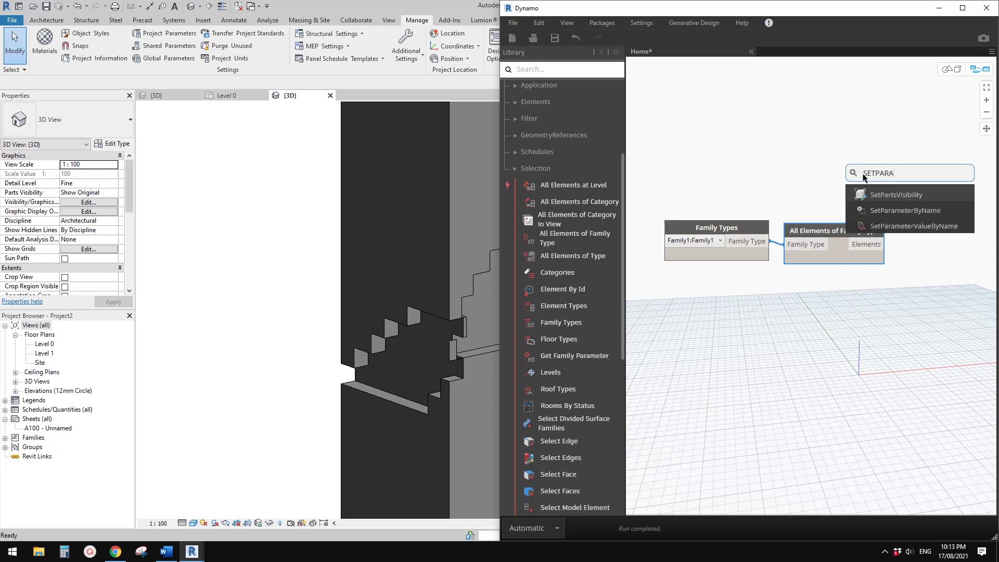
text(A)
click(904, 210)
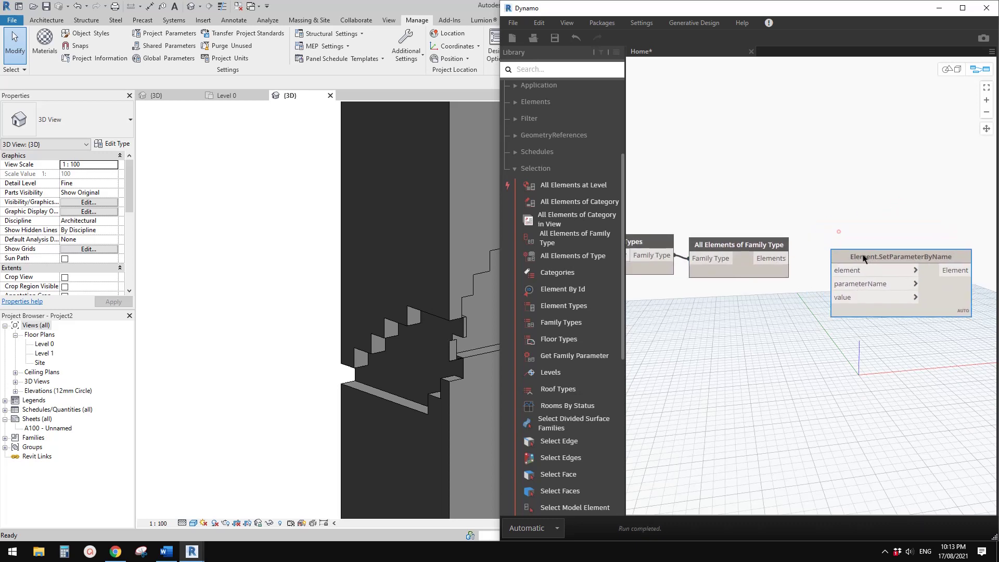
click(774, 259)
click(843, 272)
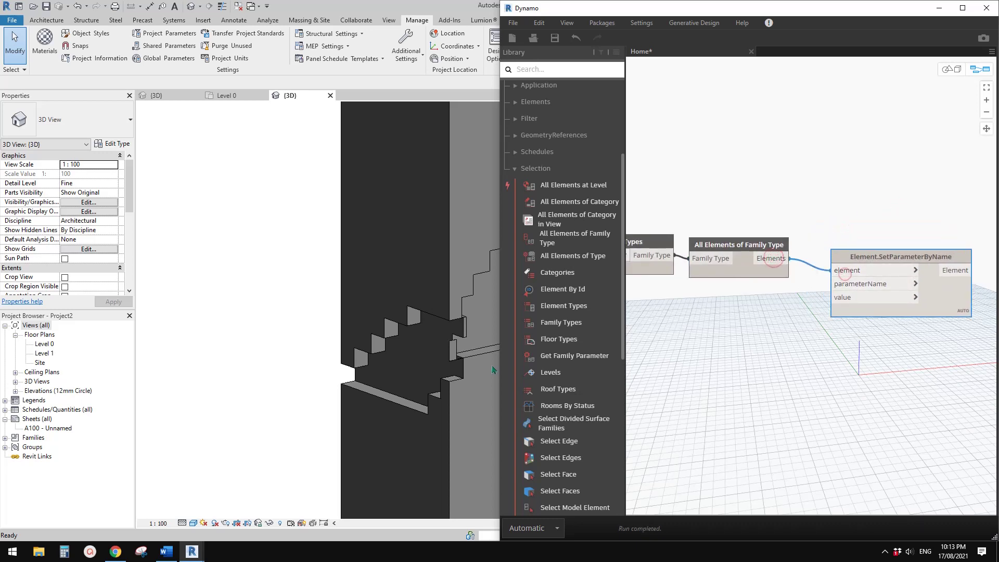
Step: Switch to Revit and select one void on the tower to check its dimension parameter names
click(425, 339)
click(419, 318)
key(Escape)
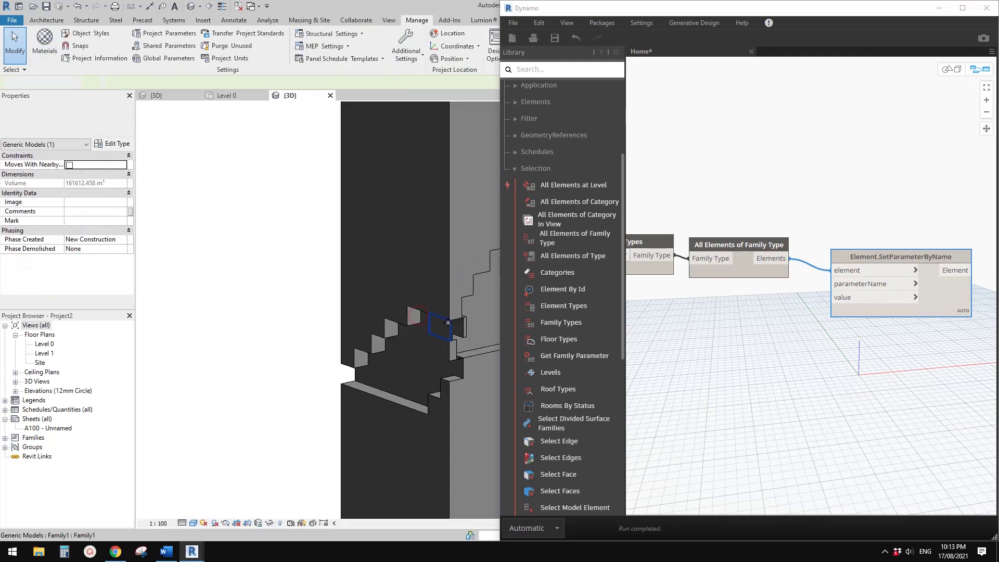
click(446, 321)
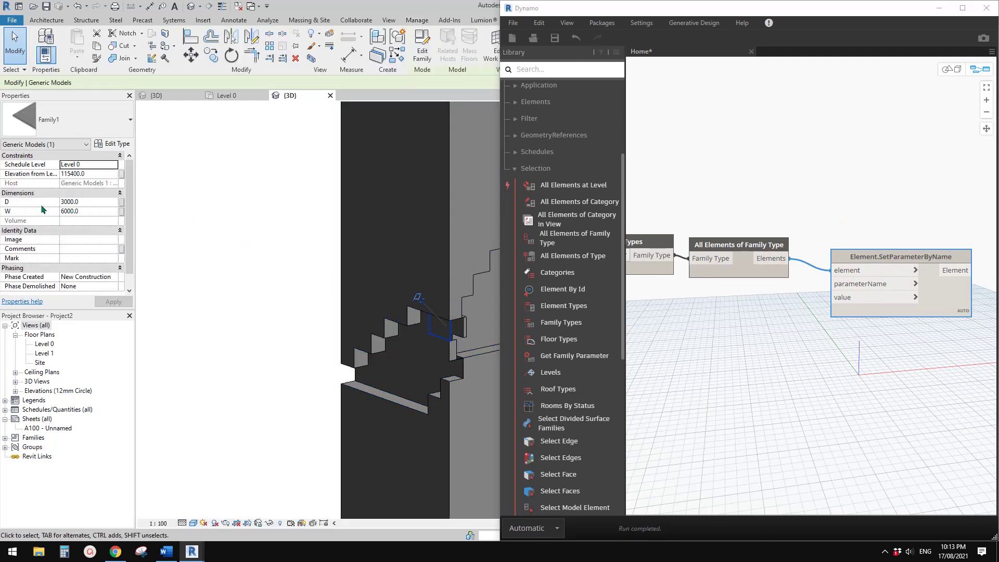
Step: Back in Dynamo, create a code block with the strings "D" and "W" and connect "D" to the parameterName input
click(789, 321)
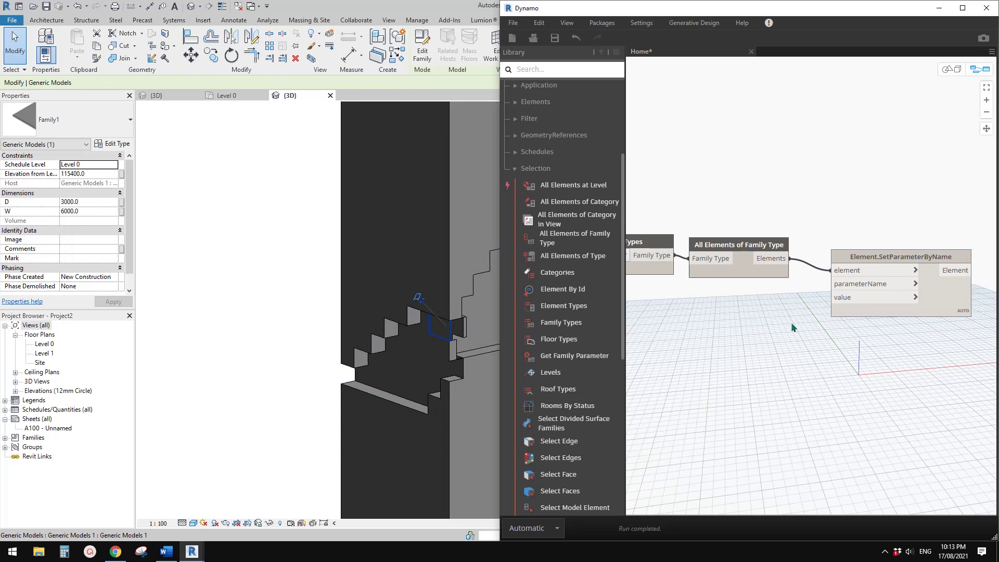
right_click(733, 303)
double_click(746, 297)
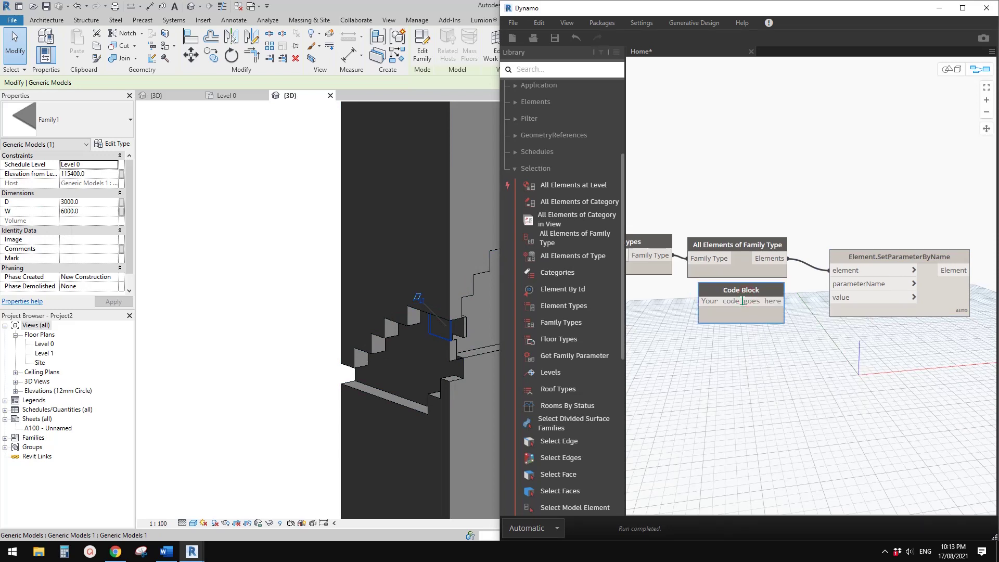
text("W";)
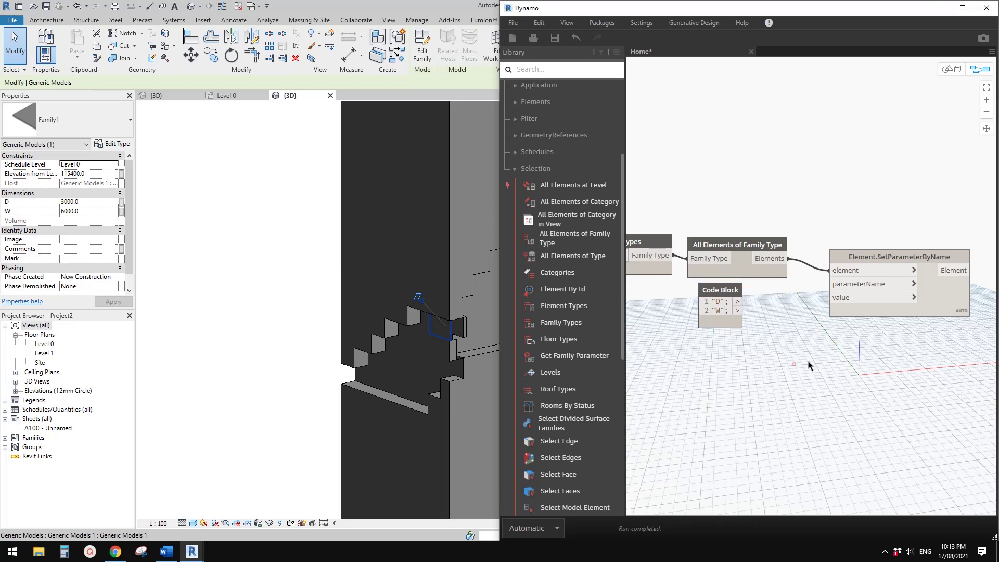
click(737, 301)
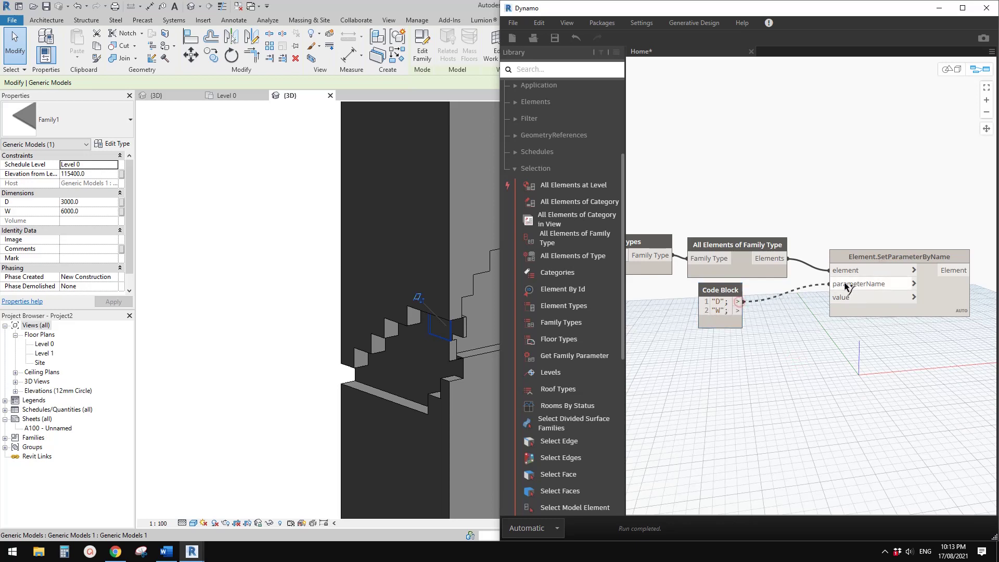
click(832, 283)
Step: Create a second code block with the range 1500..6000..300 and preview its list
double_click(701, 357)
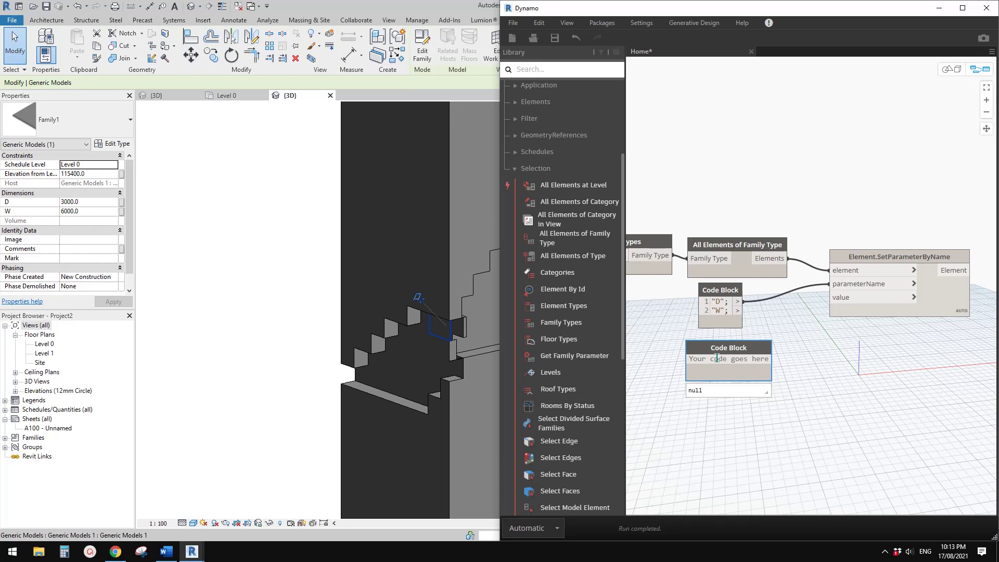
text(300)
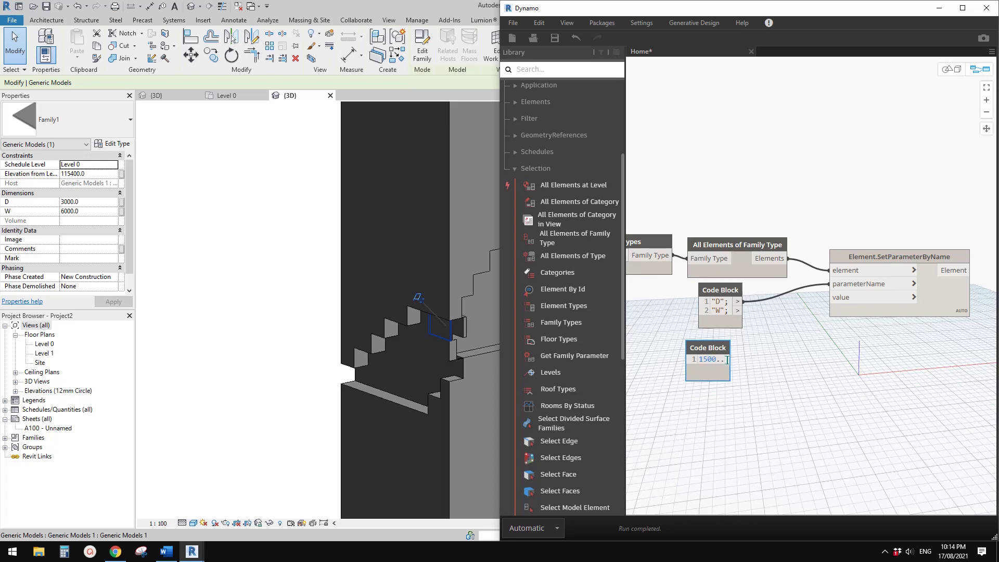
text(6000)
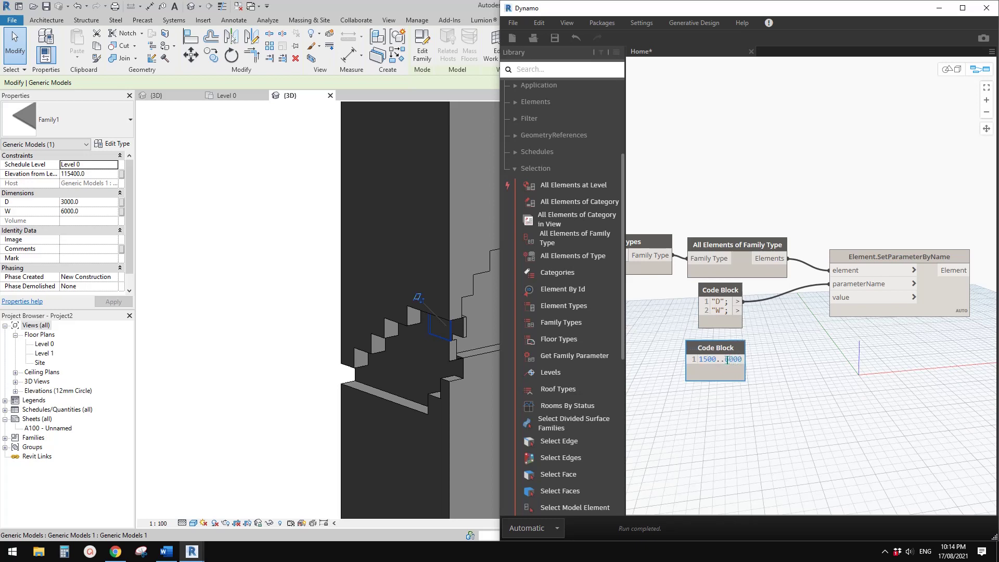
text(..)
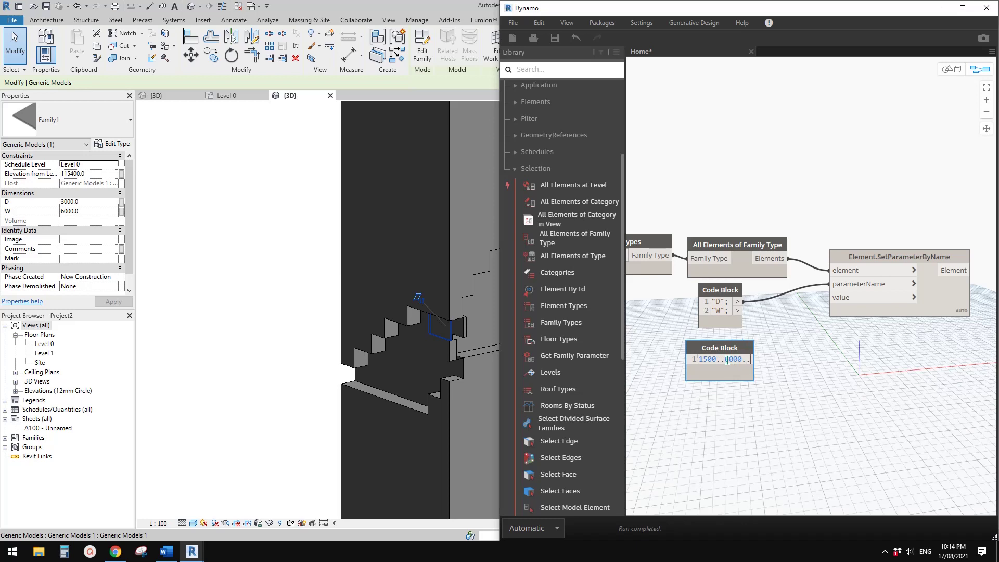
text(300)
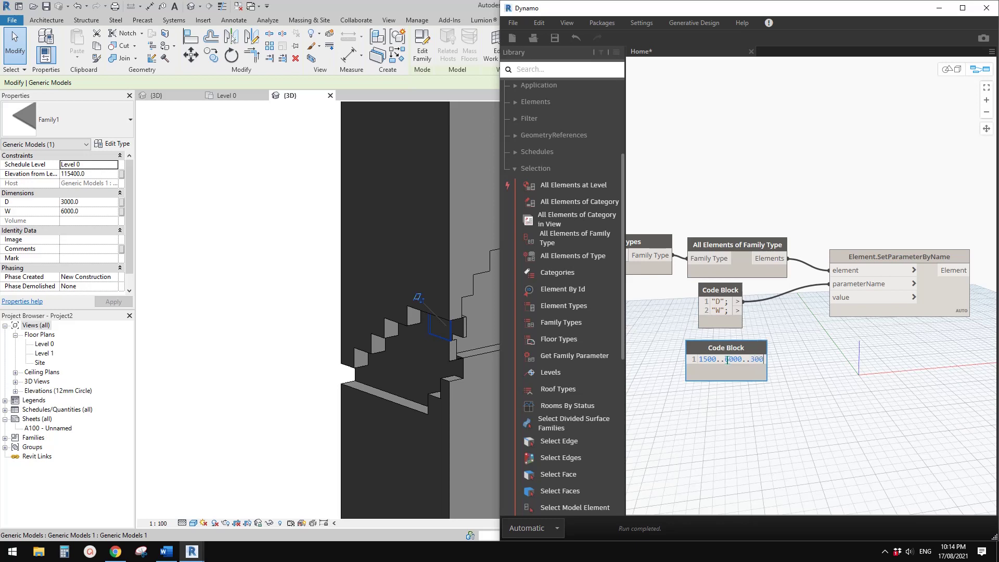
click(739, 390)
mouse_move(778, 375)
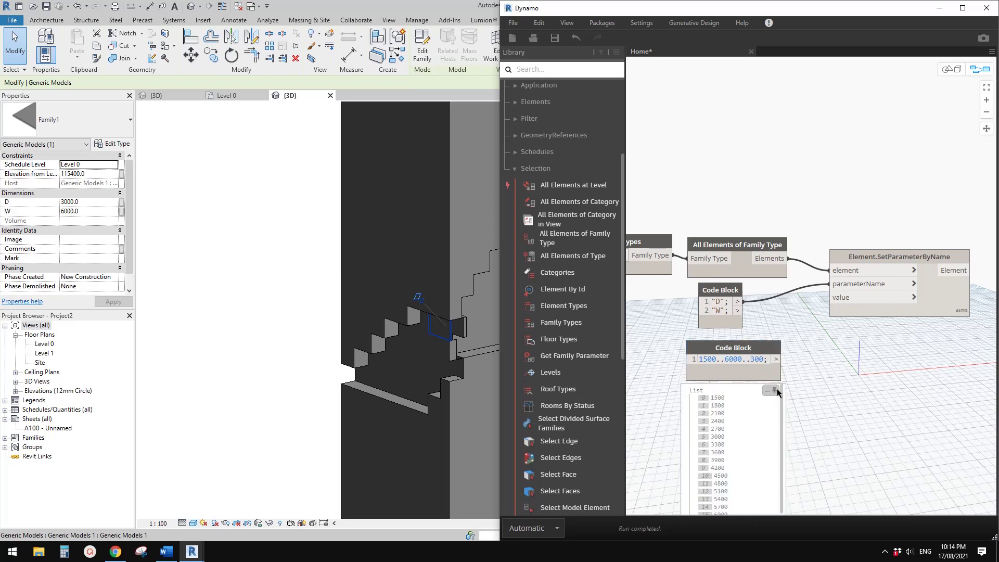
Step: Change the range's step so the code block reads 1500..6000..100, and shift the block to make room beside it
mouse_move(967, 315)
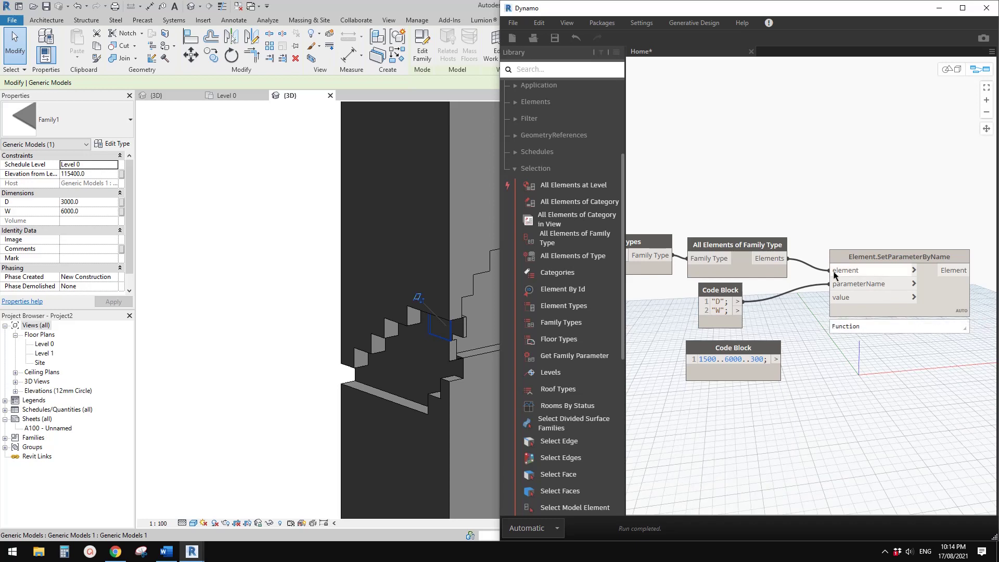
mouse_move(779, 287)
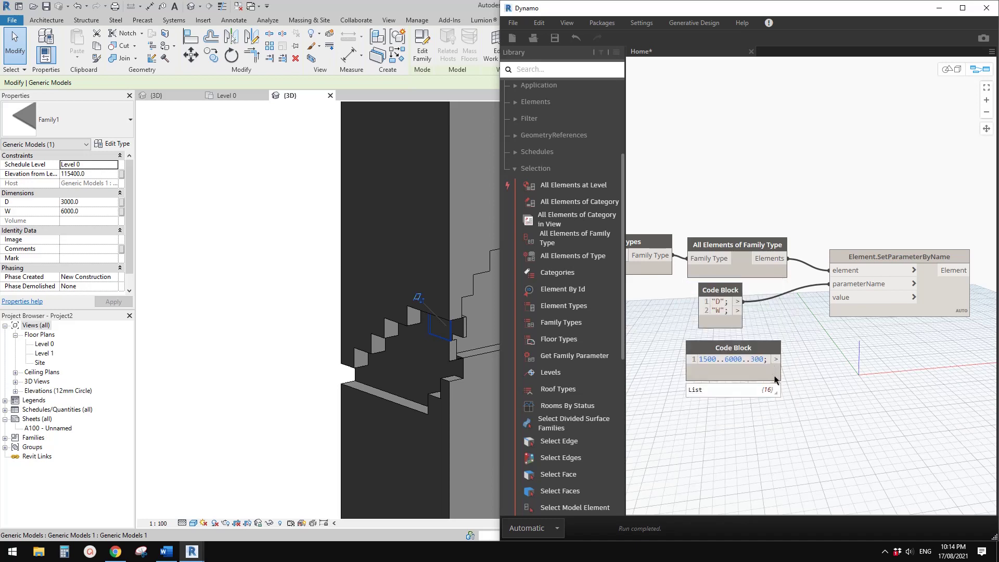
click(756, 360)
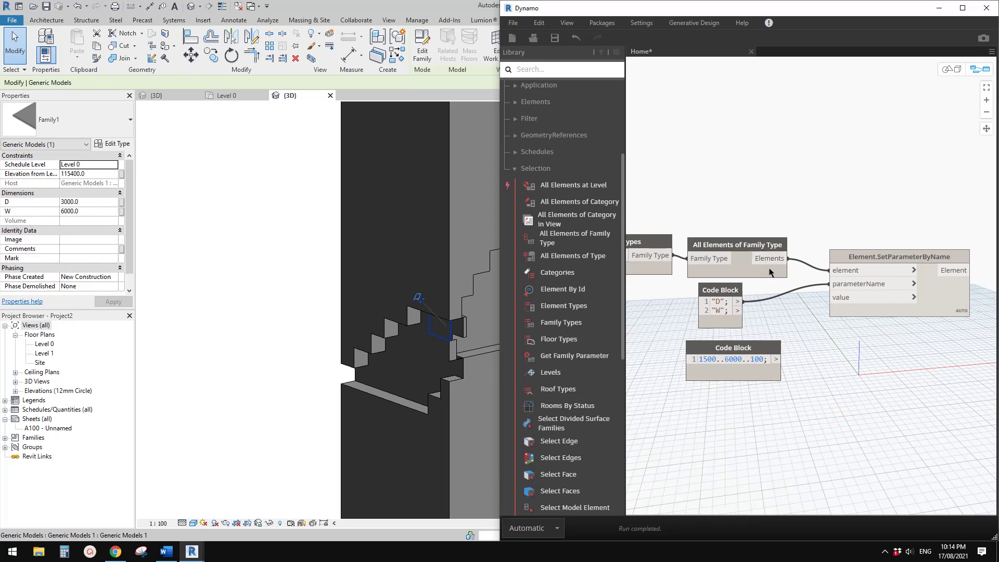
drag(739, 351, 722, 355)
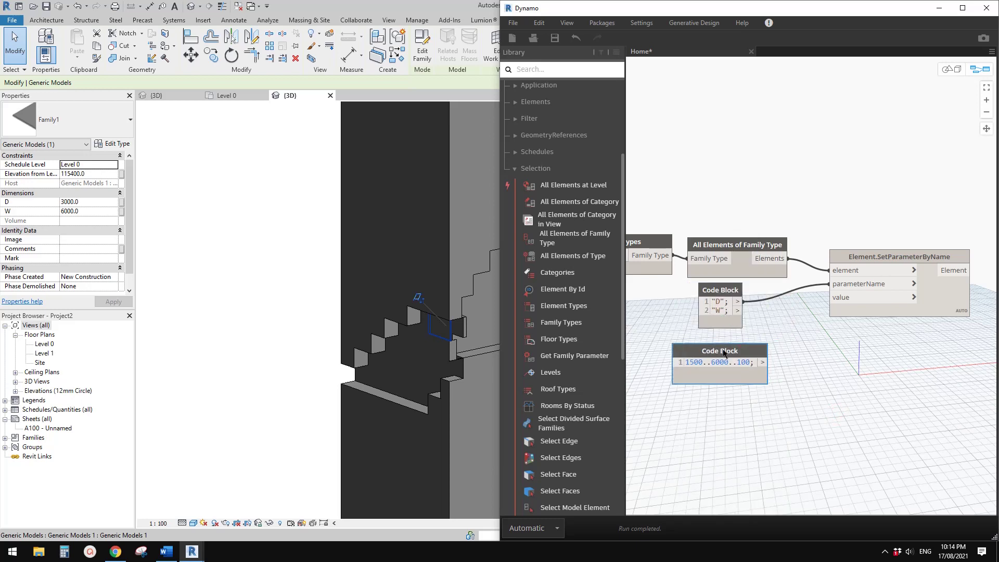
Step: Run the number range through a List.Shuffle node into SetParameterByName's value input and check the varied void depths in Revit
right_click(795, 370)
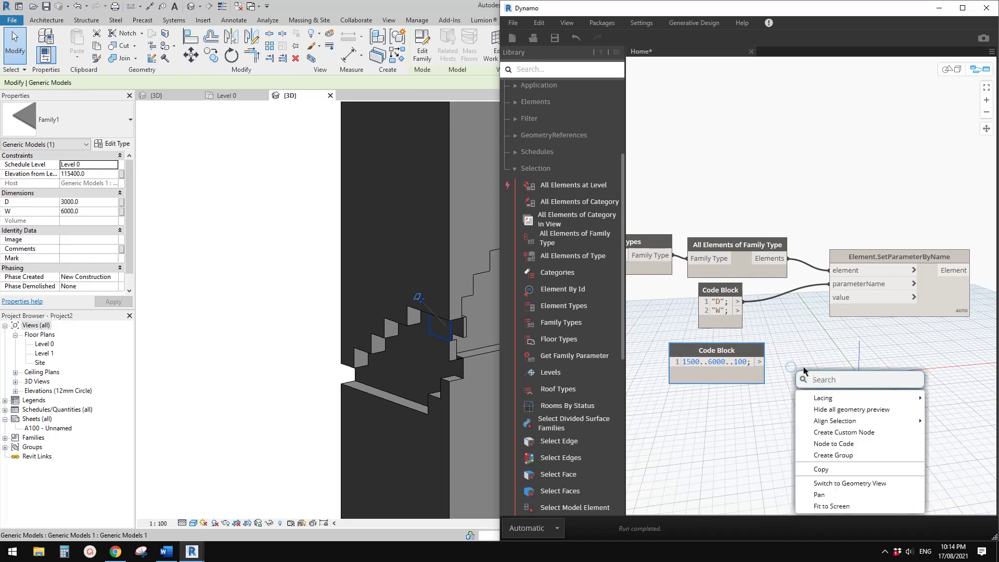
text(SHUF)
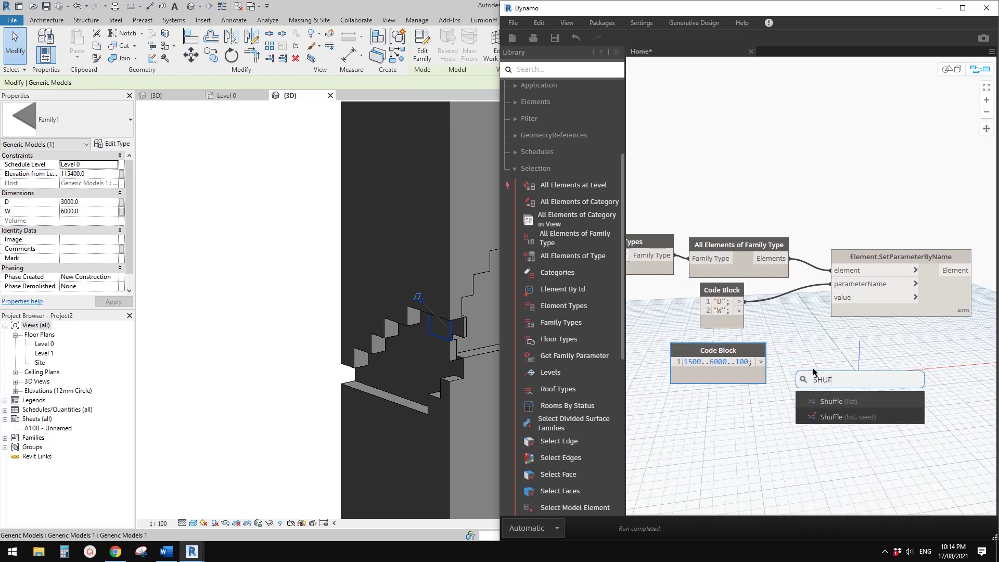
click(827, 401)
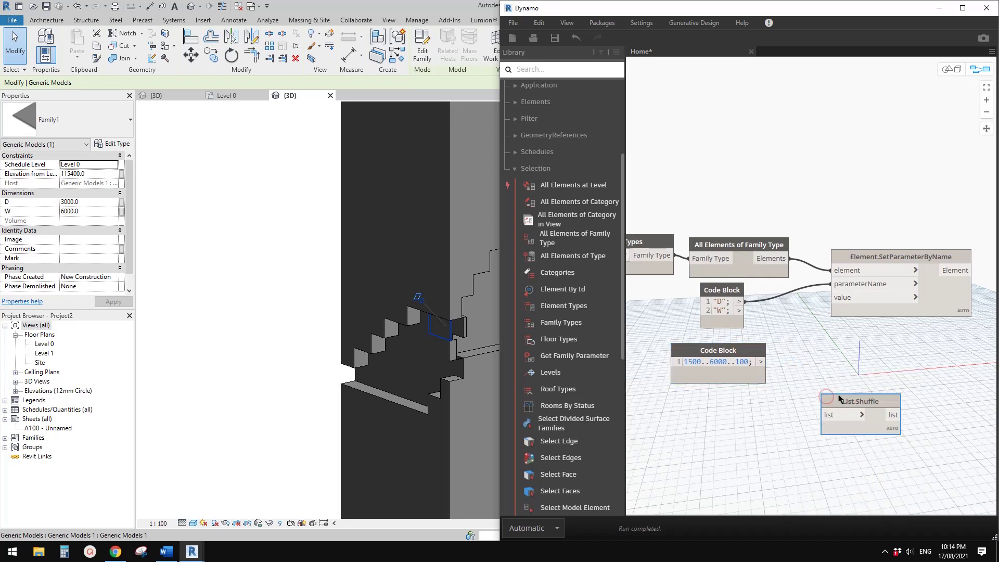
drag(854, 403, 830, 355)
drag(761, 361, 831, 297)
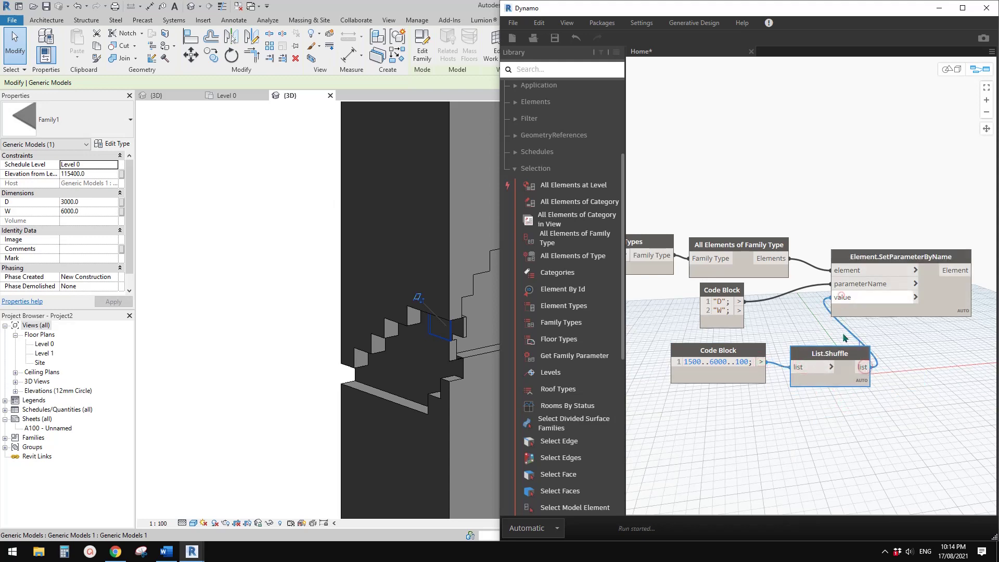
shift+middle_drag(307, 337, 386, 264)
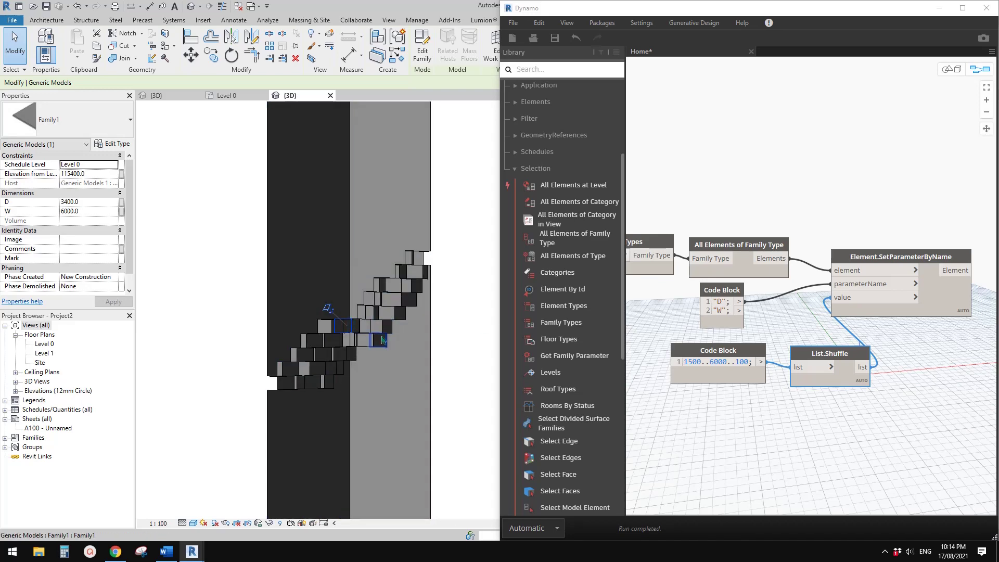
shift+middle_drag(383, 339, 479, 363)
scroll(344, 363, up, 2)
mouse_move(332, 363)
shift+middle_down()
mouse_move(333, 400)
mouse_move(304, 414)
mouse_move(271, 393)
mouse_move(312, 376)
shift+middle_up()
scroll(270, 393, down, 2)
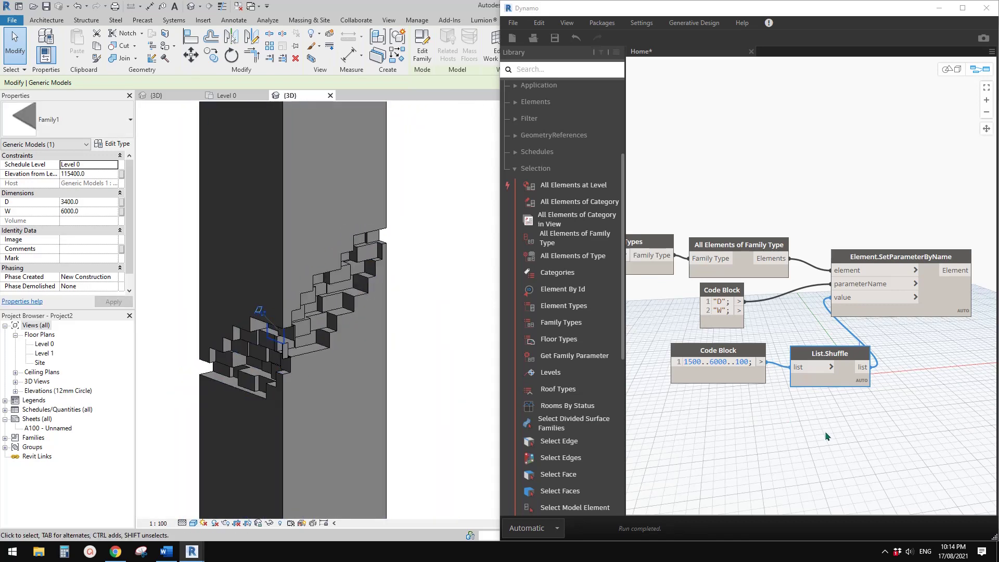
Step: Duplicate the Element.SetParameterByName node with its connections and place the copy below the List.Shuffle node
middle_drag(825, 419, 805, 414)
click(847, 257)
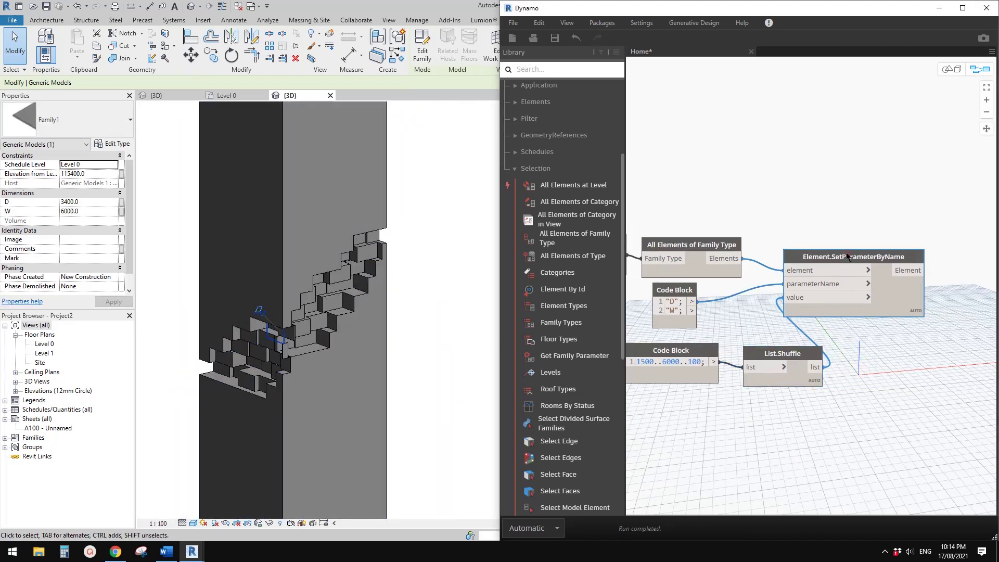
key(ctrl+c)
key(ctrl+v)
drag(905, 307, 906, 423)
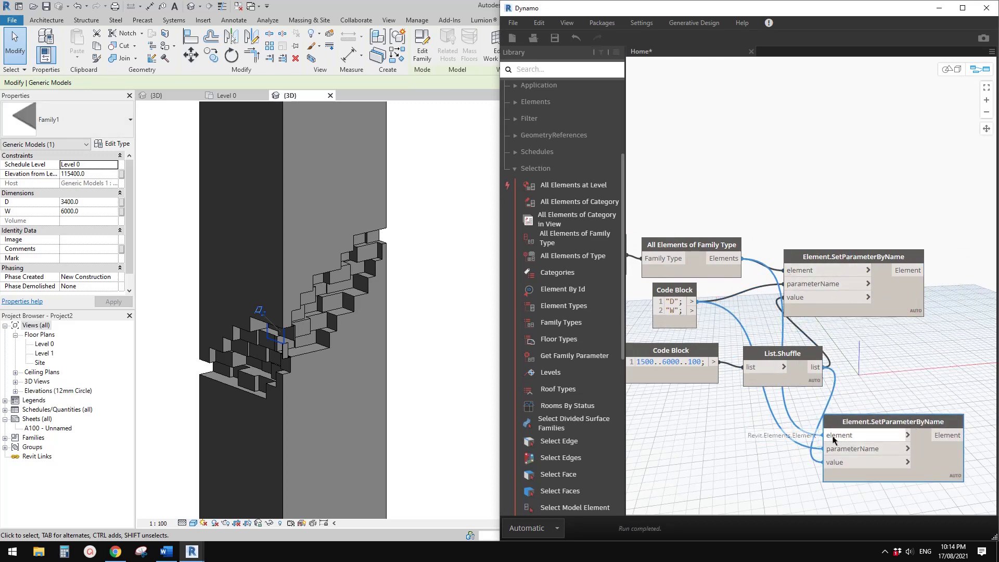
Step: Reposition the copied Element.SetParameterByName node and rewire its parameterName input to the "W" output of the code block
scroll(727, 432, down, 2)
middle_drag(763, 487, 759, 346)
drag(838, 285, 849, 286)
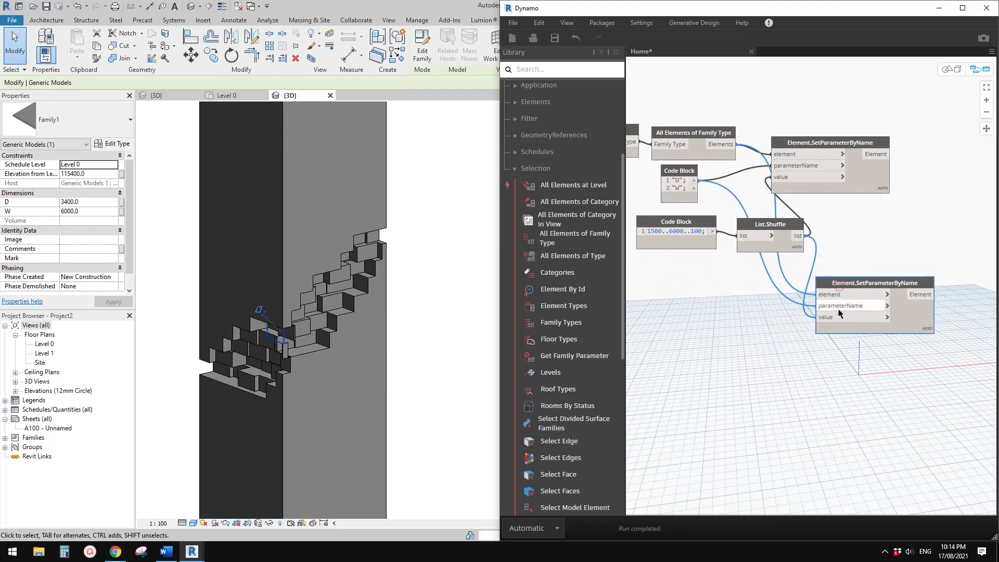
click(833, 308)
click(759, 297)
click(695, 188)
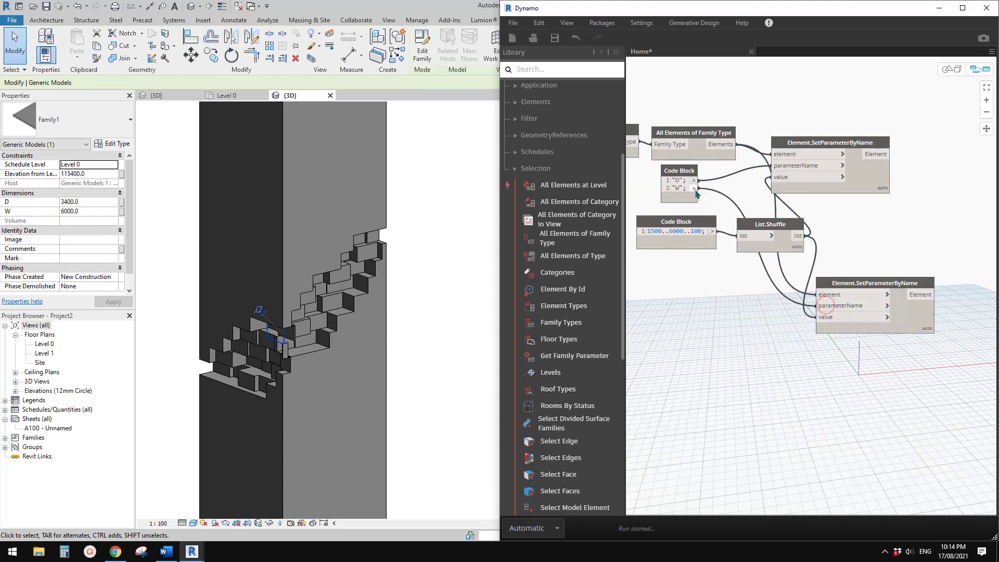
Step: Rearrange the graph by shifting the "D"/"W" code block and moving the range code block and List.Shuffle node lower
drag(682, 170, 706, 179)
middle_drag(679, 313, 732, 334)
drag(720, 245, 669, 249)
drag(806, 247, 757, 294)
drag(693, 249, 685, 298)
drag(791, 293, 774, 295)
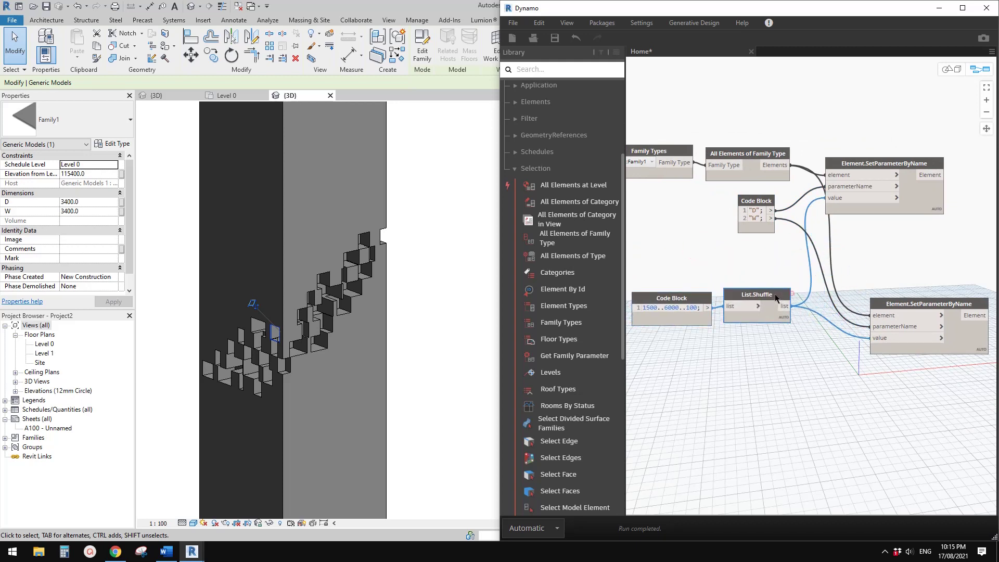
Step: Duplicate the 1500..6000..100 code block and the List.Shuffle node below the originals, feeding the copied range into the copied shuffle
middle_drag(868, 350, 848, 356)
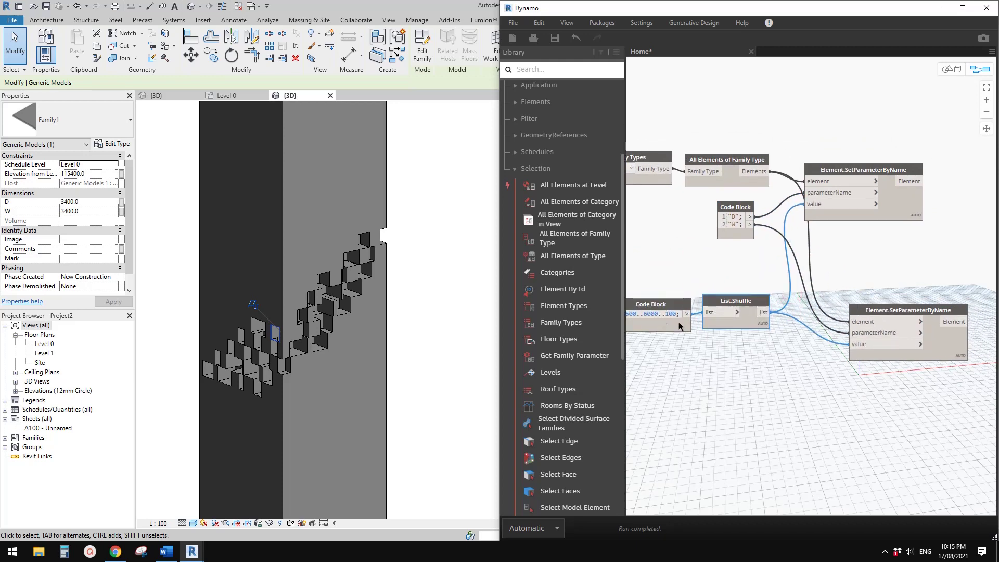
middle_drag(645, 389, 681, 387)
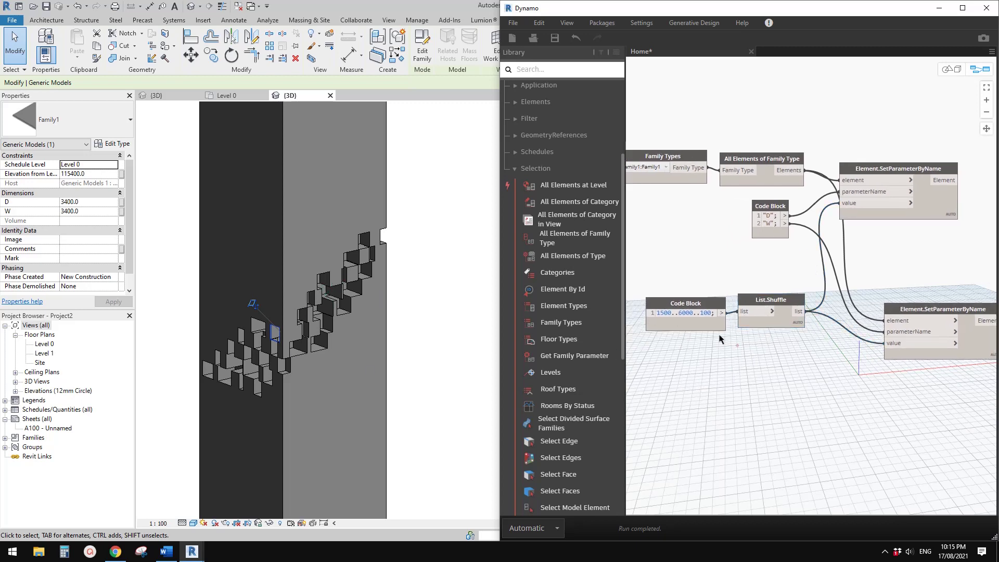
double_click(697, 313)
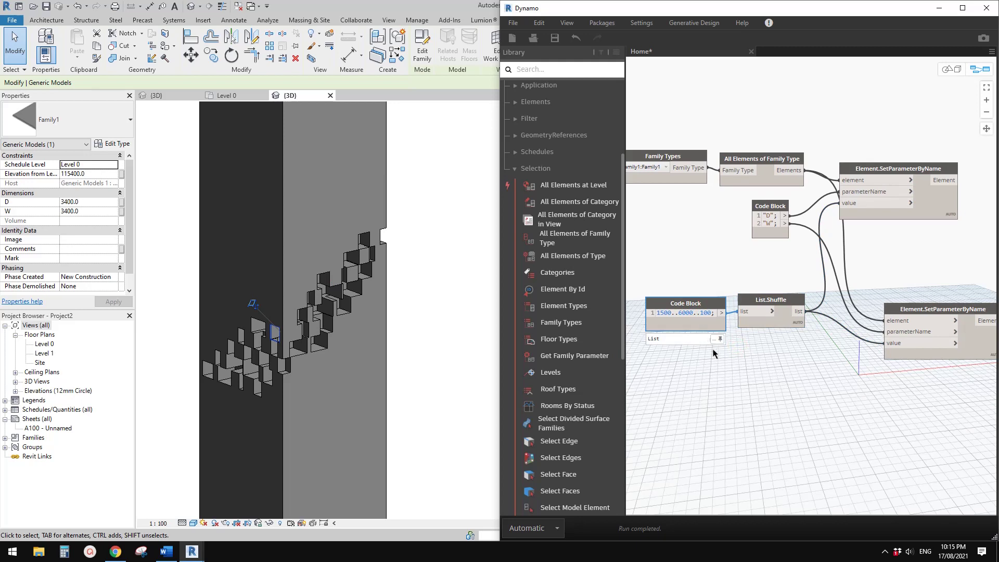
key(ctrl+v)
click(774, 313)
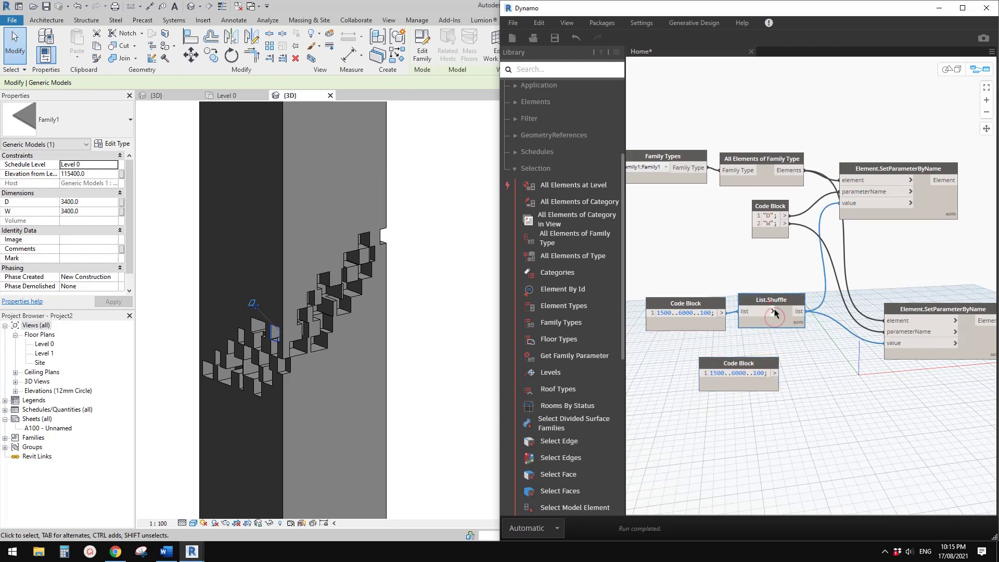
key(ctrl+c)
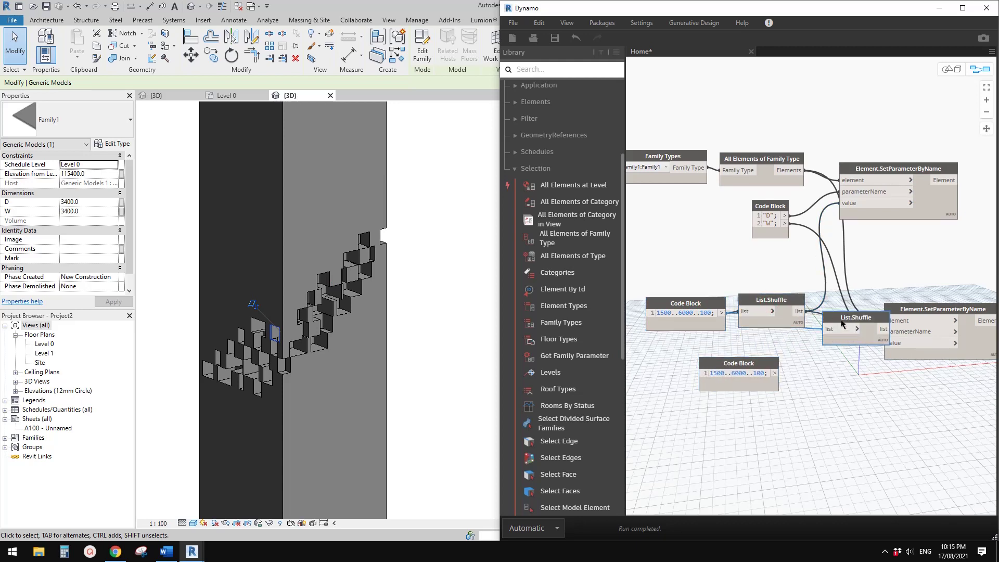
key(ctrl+v)
click(774, 373)
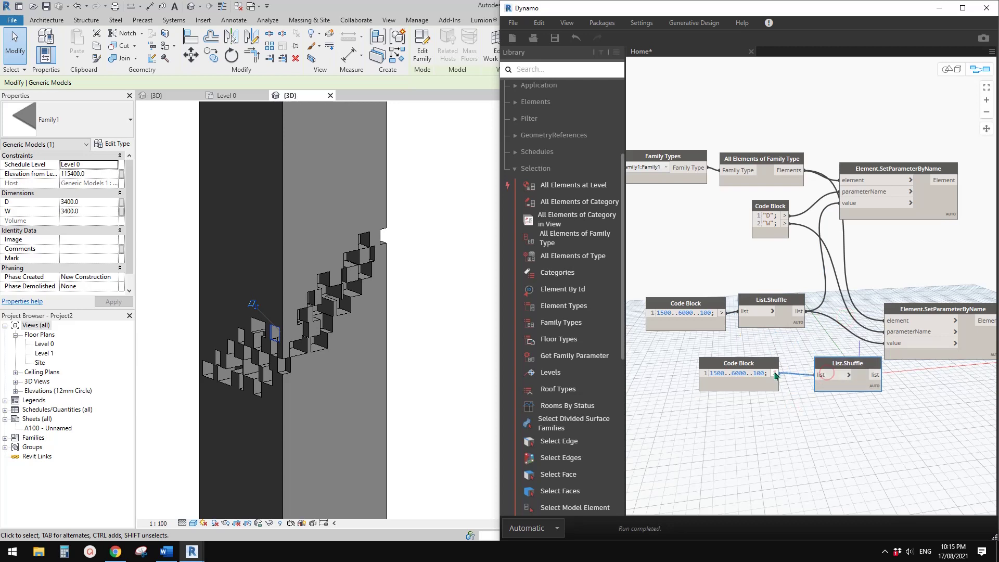
Step: Set the copied code block's range to 4500..12000..600, preview its list, and reduce the step to 200
drag(725, 373, 706, 373)
text(4500..120)
click(774, 431)
mouse_move(780, 392)
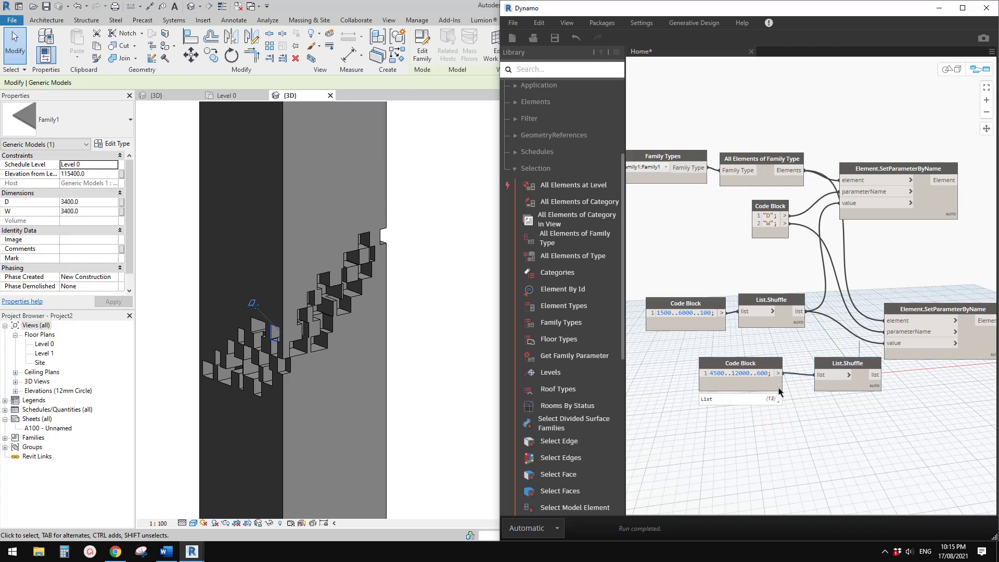
click(759, 373)
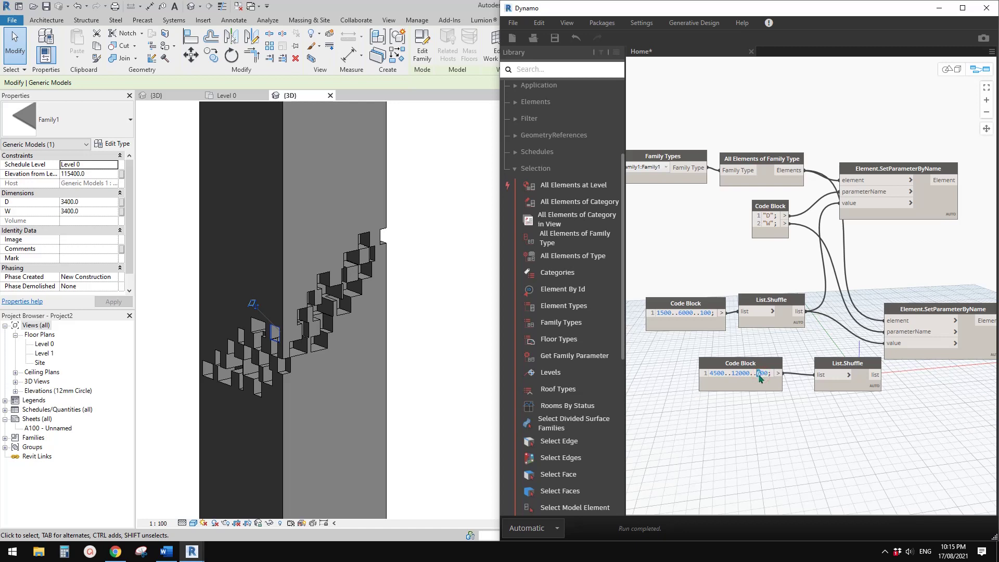
mouse_move(779, 390)
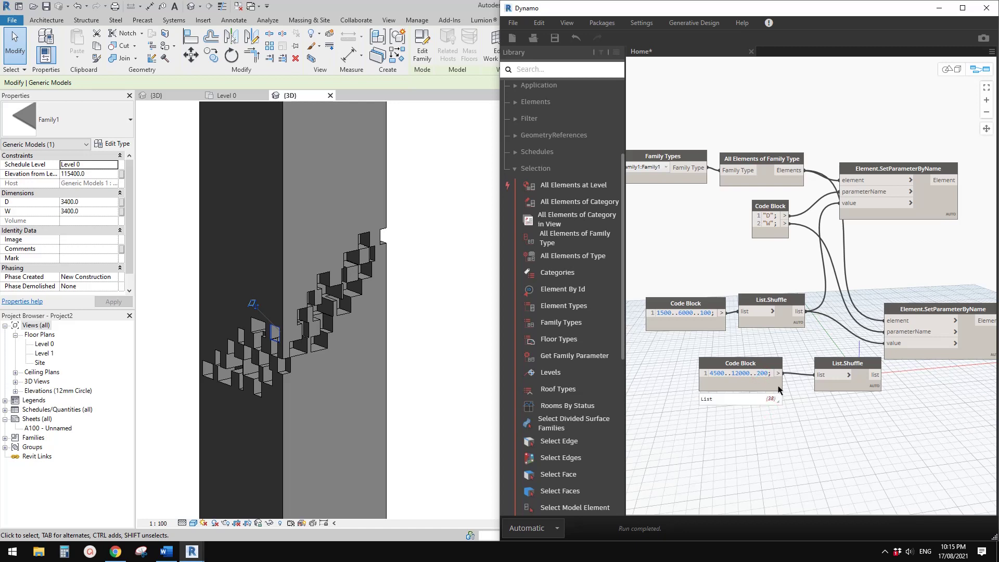
mouse_move(801, 185)
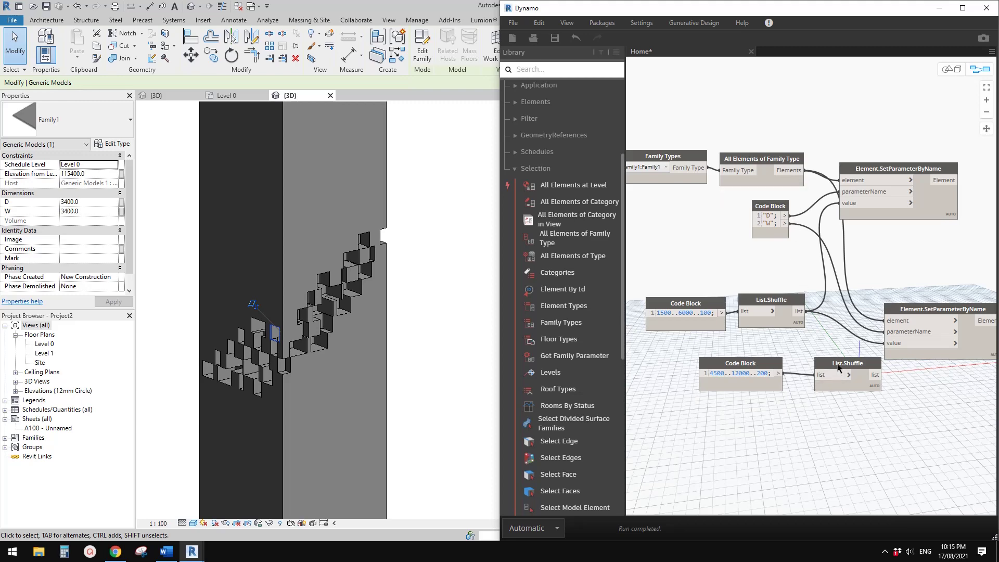
Step: Connect the second List.Shuffle output to the value input of the W SetParameterByName node and inspect the void widths in Revit
drag(838, 367, 823, 366)
click(865, 373)
click(899, 343)
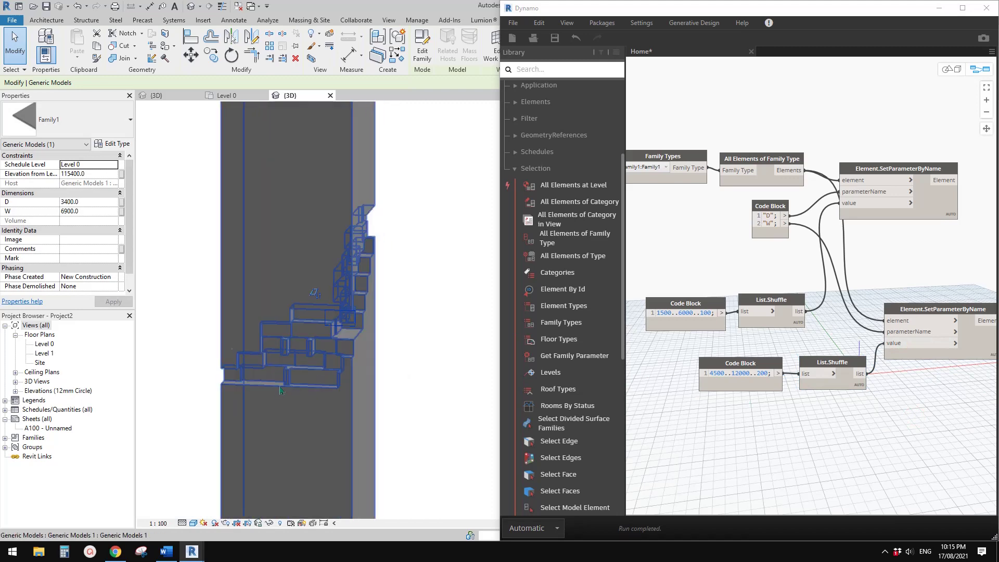
scroll(280, 390, up, 2)
shift+middle_drag(299, 382, 348, 359)
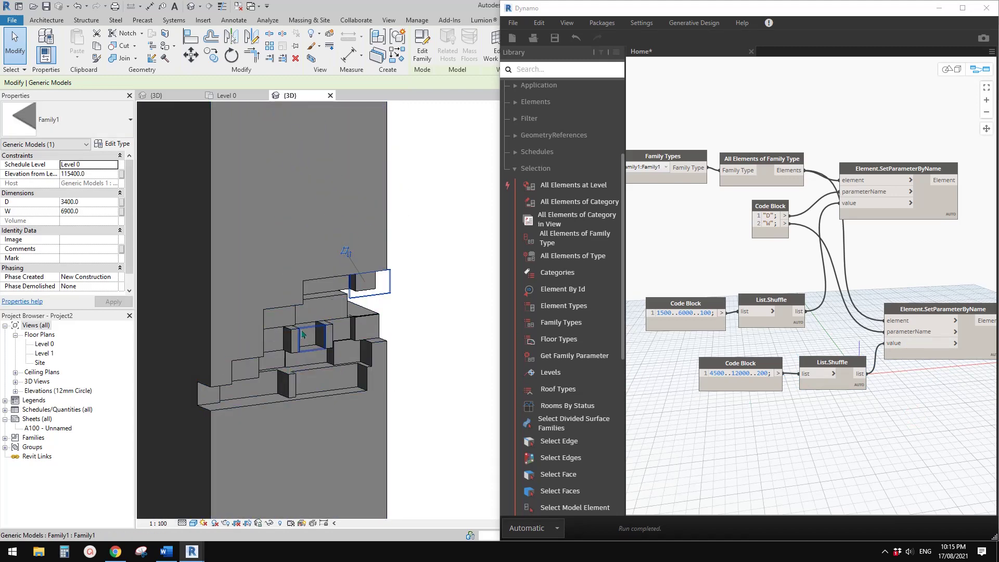
click(309, 338)
shift+middle_drag(304, 414, 286, 416)
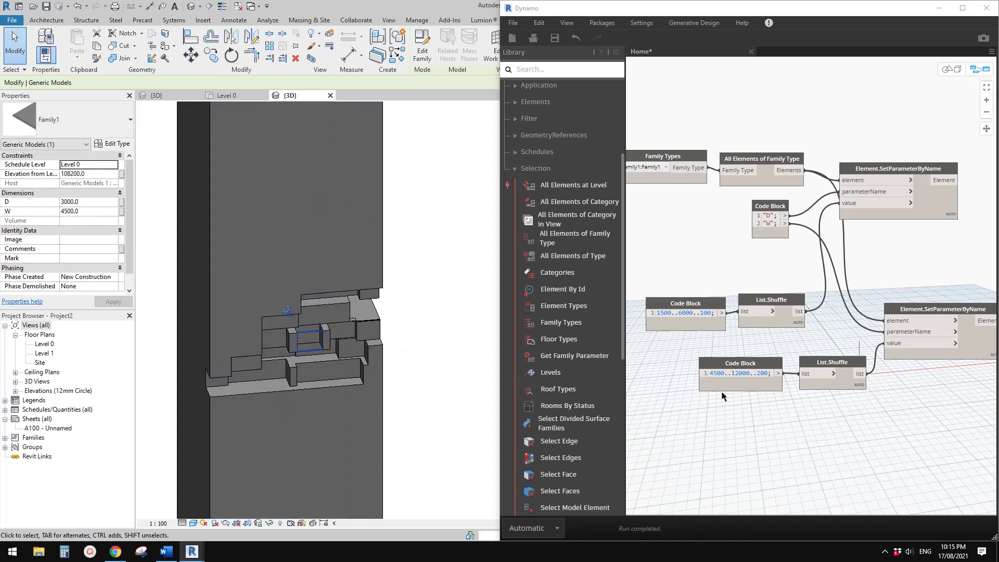
Step: Change the start of the width range to 6000 so it reads 6000..12000..200, and inspect the updated voids on the tower
click(725, 374)
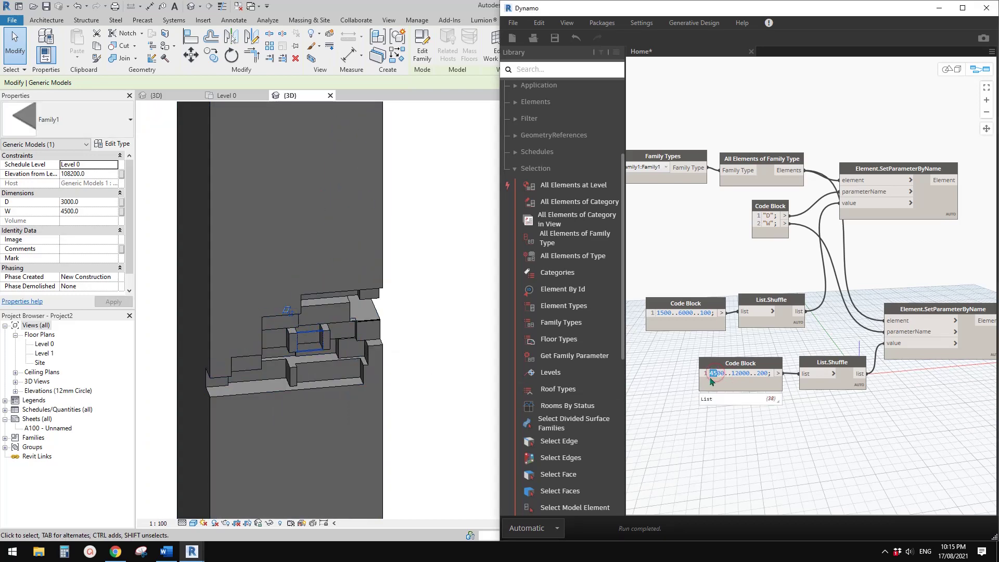
text(600)
key(BackSpace)
click(752, 433)
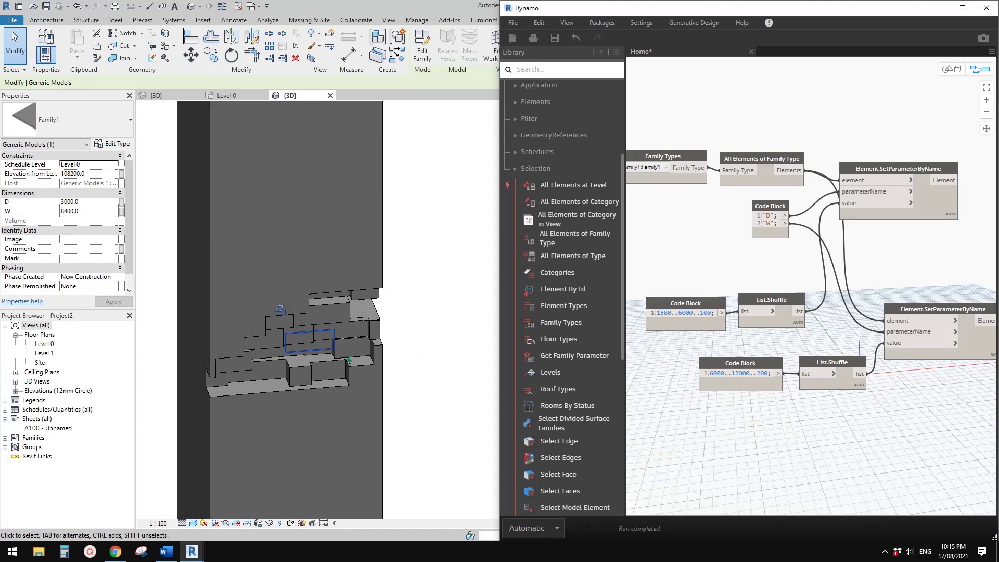
mouse_move(348, 360)
shift+middle_down()
mouse_move(342, 382)
mouse_move(251, 279)
mouse_move(439, 272)
mouse_move(421, 276)
mouse_move(363, 240)
mouse_move(383, 386)
mouse_move(453, 330)
mouse_move(426, 347)
mouse_move(392, 320)
mouse_move(299, 324)
shift+middle_up()
scroll(423, 342, up, 1)
key(Escape)
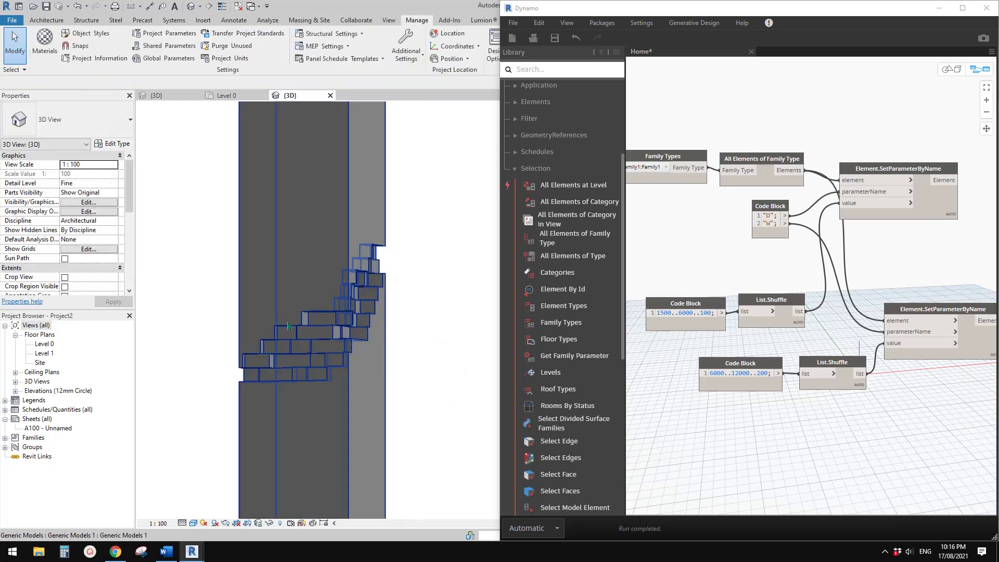
drag(194, 277, 351, 387)
shift+middle_drag(330, 384, 334, 356)
click(241, 344)
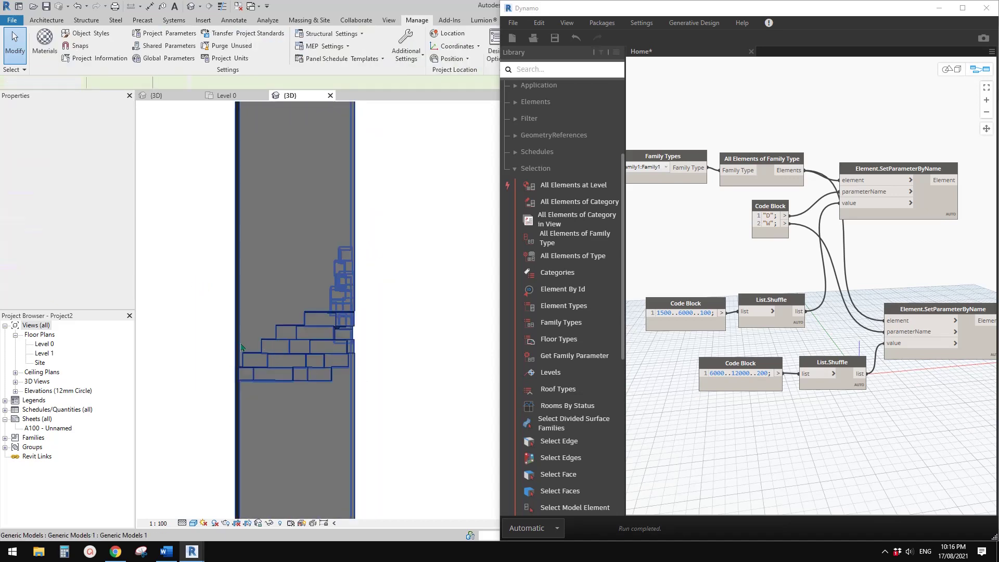
key(Escape)
Step: Select all instances of the Family1 void and copy the whole group vertically down to a lower part of the tower
click(281, 343)
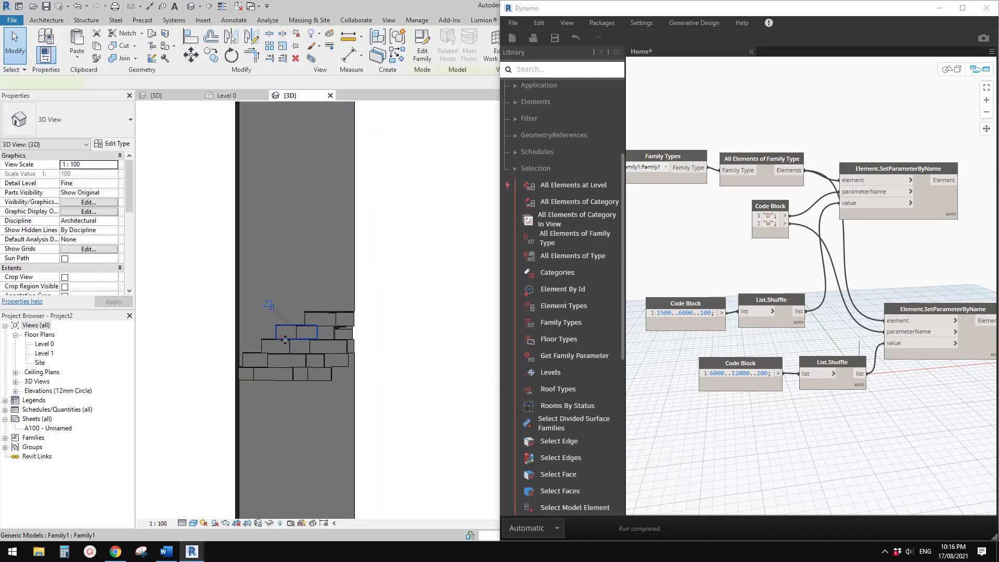
key(s)
key(a)
scroll(310, 349, down, 3)
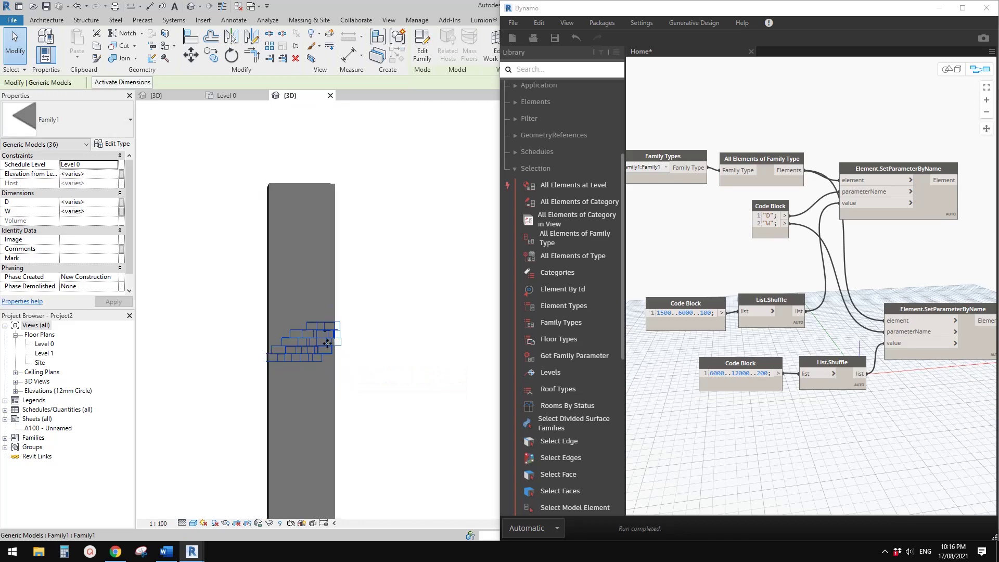
middle_drag(338, 320, 316, 283)
key(m)
key(v)
key(c)
key(o)
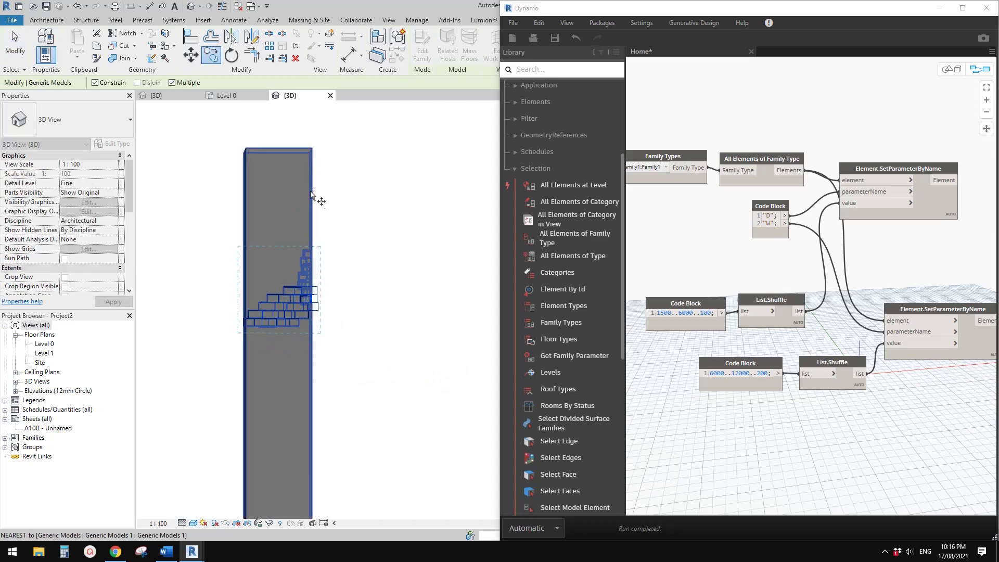
click(323, 193)
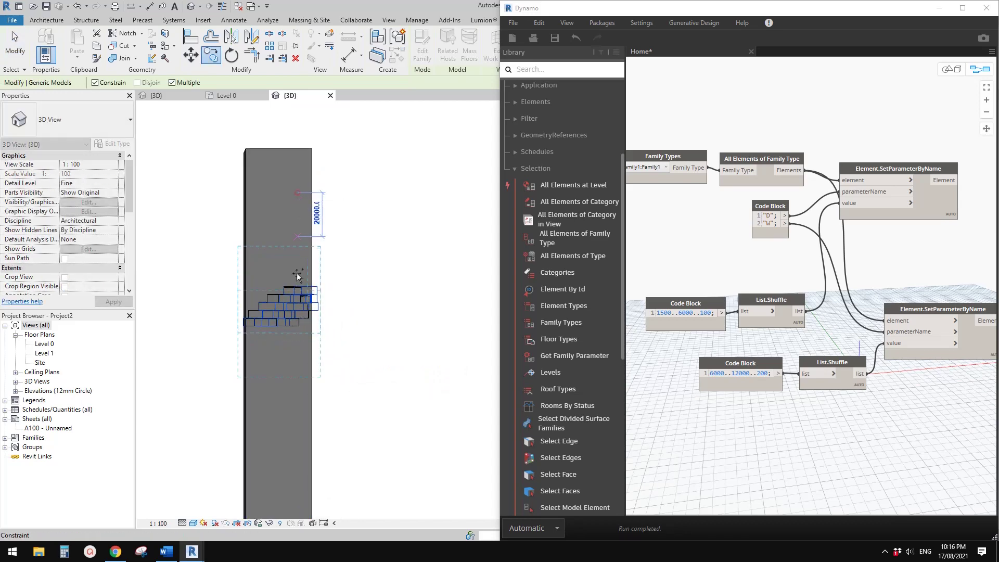
shift+click(299, 352)
shift+middle_drag(361, 357, 308, 362)
key(Escape)
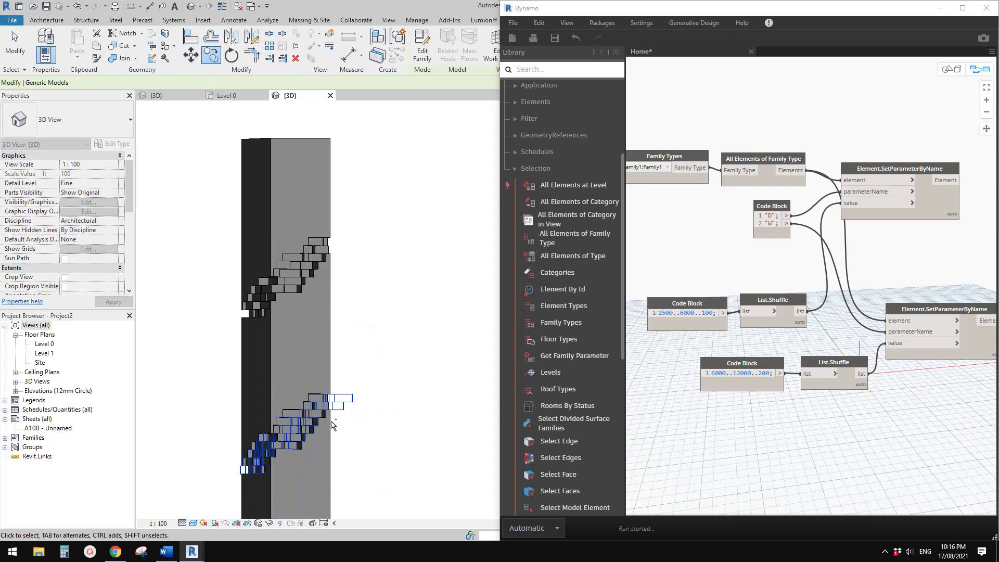
Step: Copy the lower band of voids vertically up to the top of the tower and inspect the three stepped bands
shift+middle_drag(331, 422, 332, 386)
key(c)
key(o)
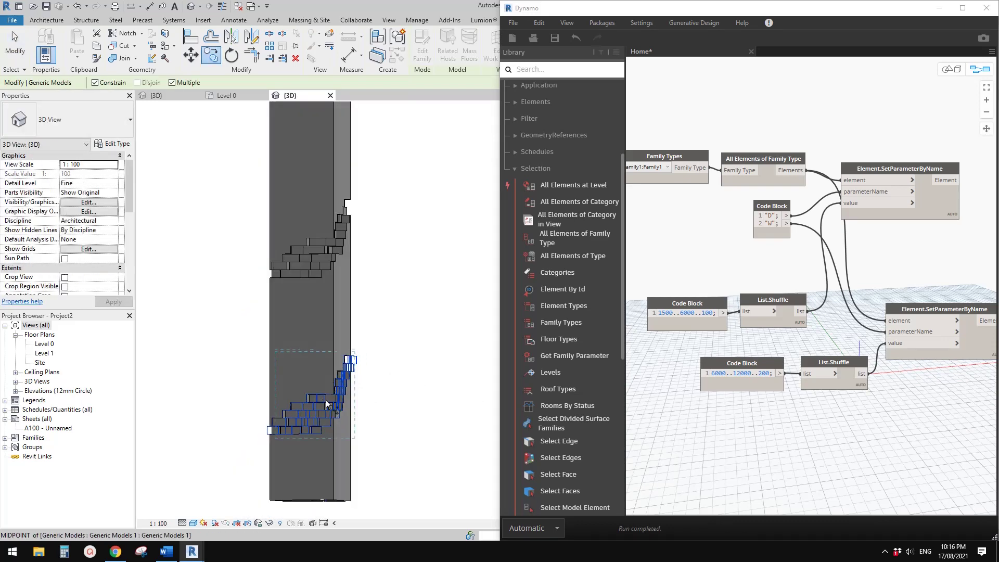
click(325, 401)
middle_drag(310, 250, 320, 352)
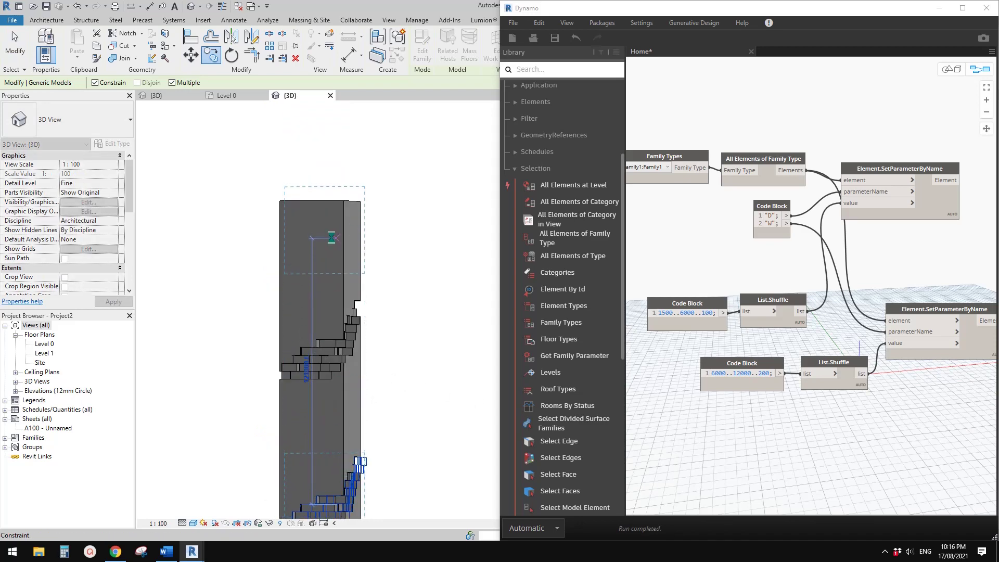
click(332, 238)
key(Escape)
shift+middle_drag(346, 247, 318, 199)
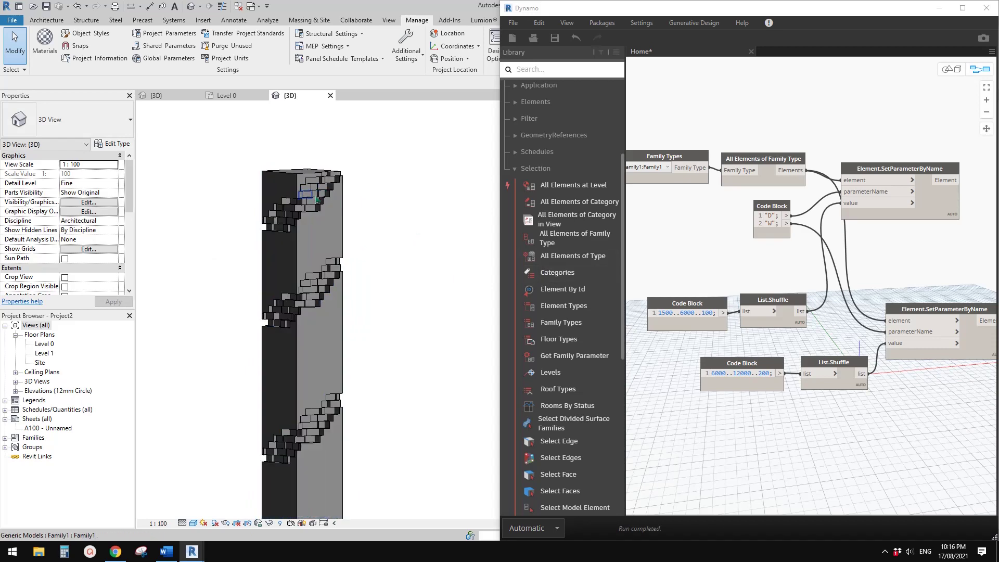
scroll(328, 289, up, 2)
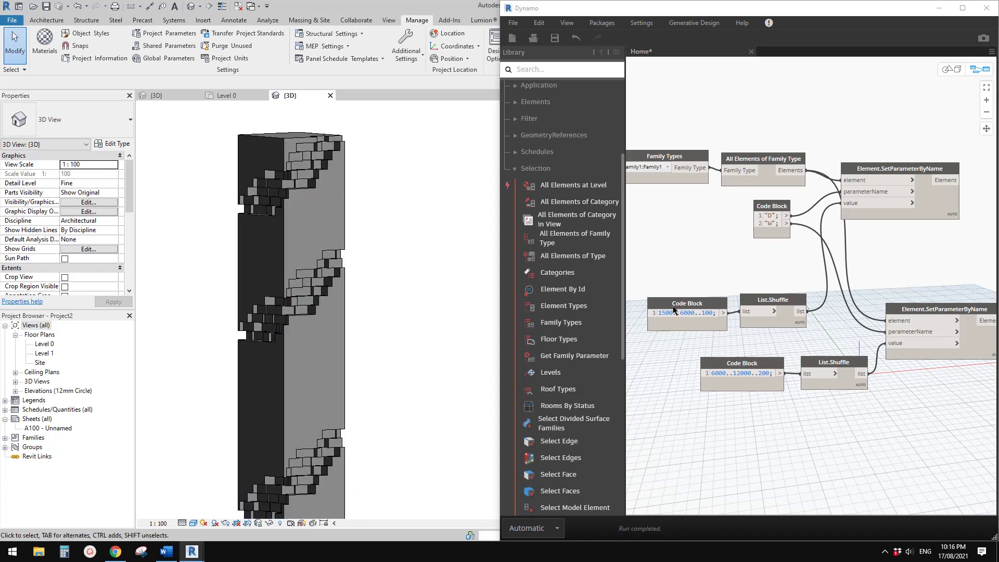
Step: Tidy the depth range code block and the All Elements of Family Type node, and preview the depth and width lists
mouse_move(714, 307)
mouse_down()
mouse_move(708, 299)
mouse_move(708, 307)
mouse_up()
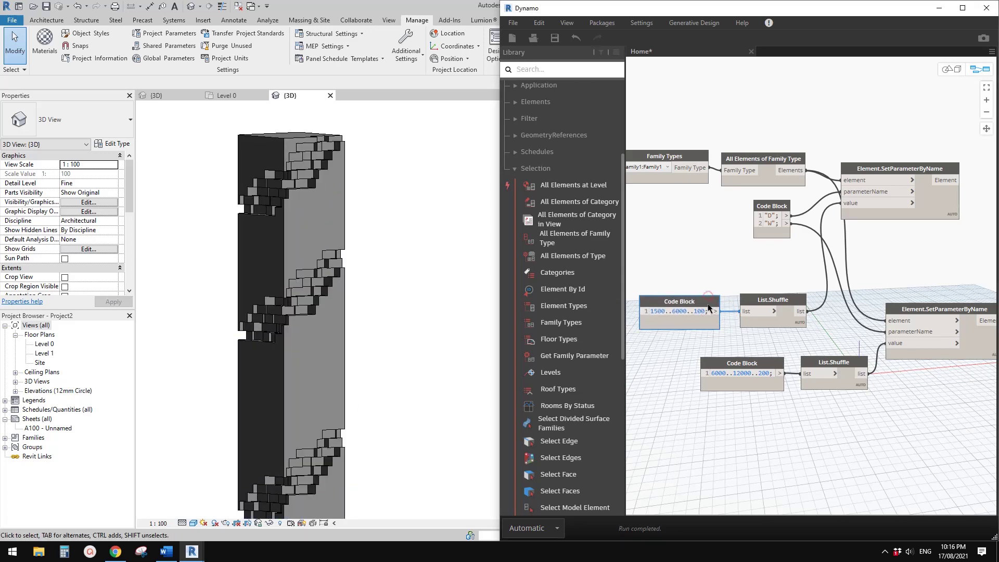
drag(770, 177, 775, 134)
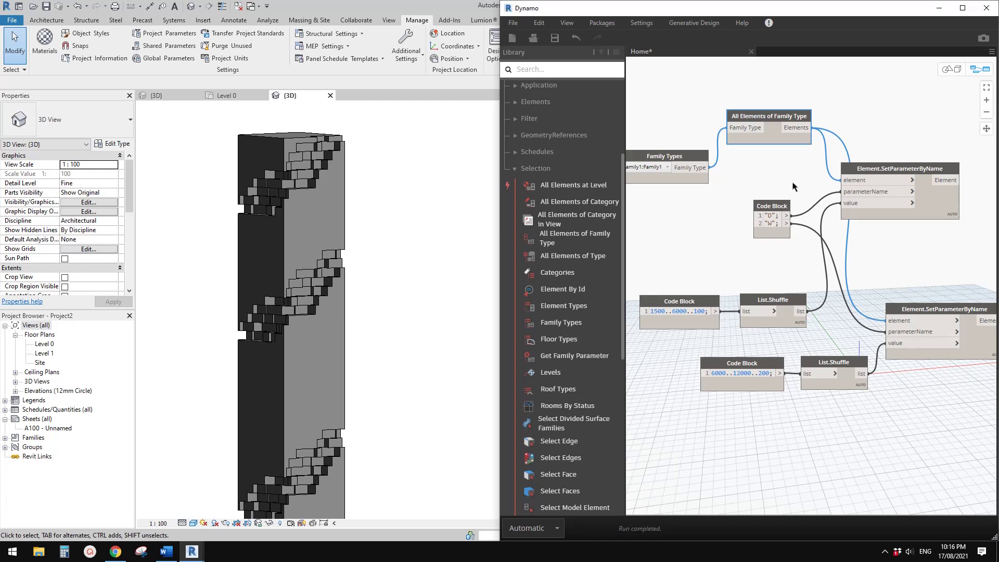
drag(781, 124, 781, 155)
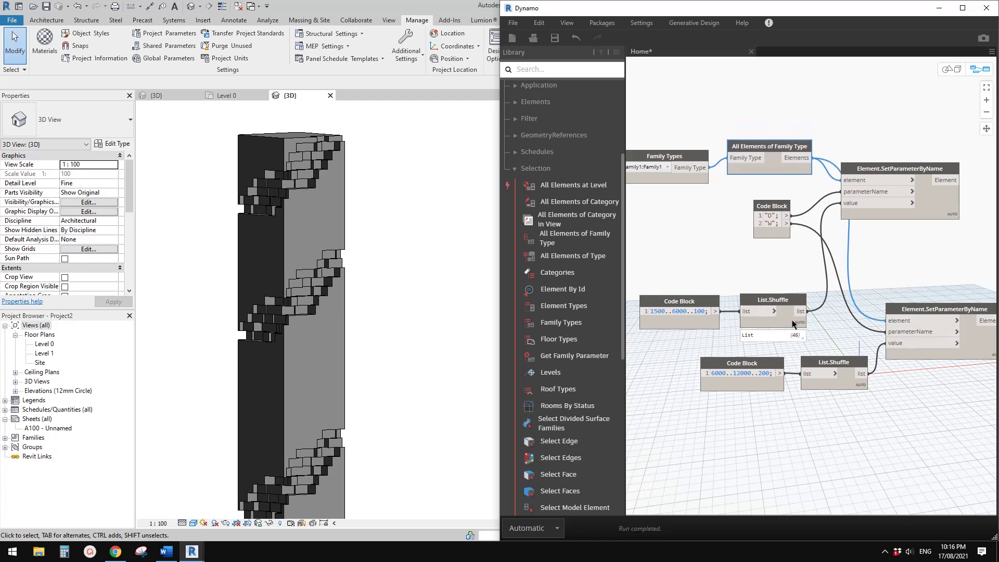
mouse_move(802, 335)
mouse_move(779, 393)
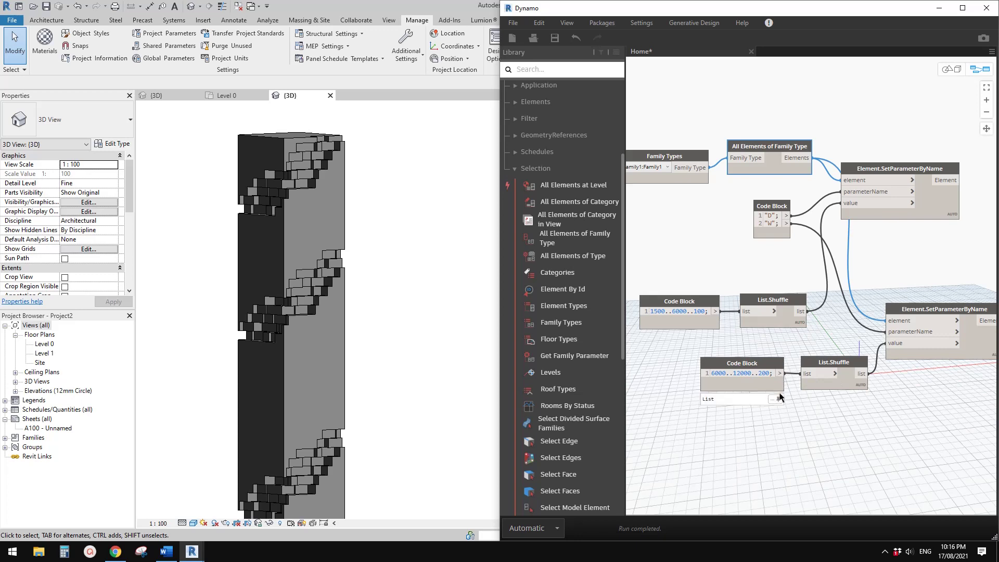
Step: Move the width range code block away from List.Shuffle and set its step so it reads 6000..12000..100
drag(755, 371, 707, 367)
mouse_move(713, 378)
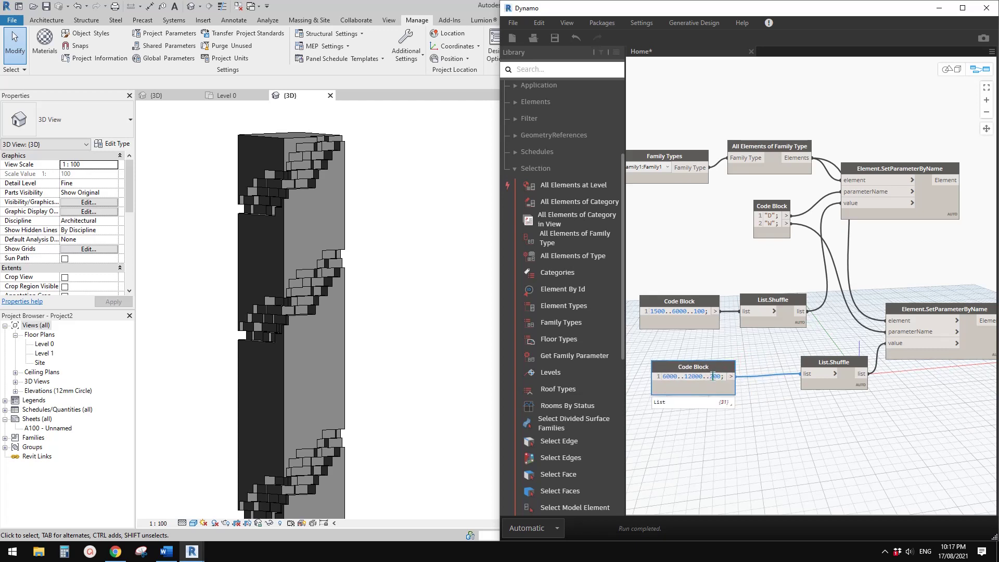
click(712, 376)
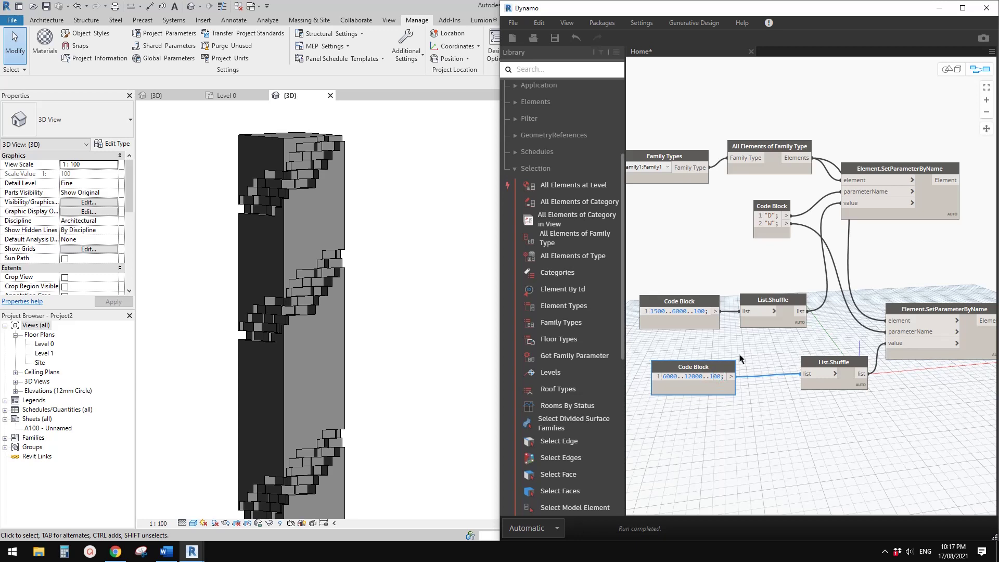
click(742, 353)
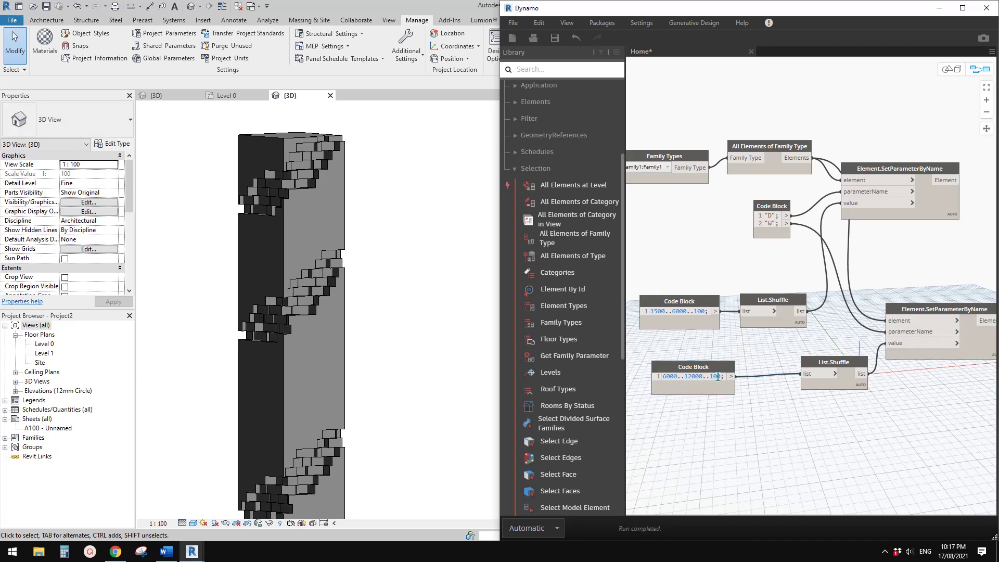
Step: Reduce the range steps to 50 for the width (6000..12000..50) and 40 for the depth (1500..6000..40)
double_click(713, 376)
text(50)
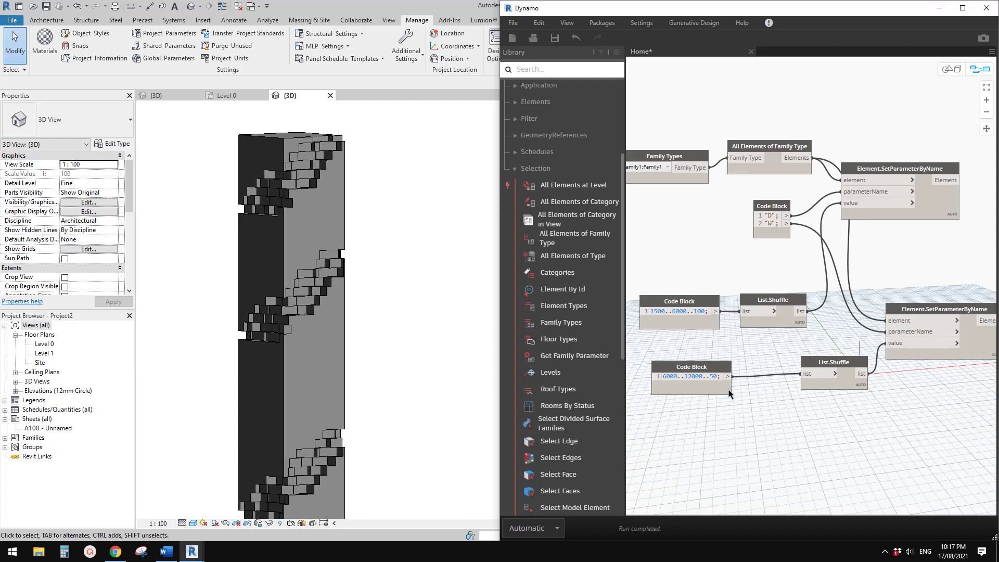
mouse_move(728, 404)
mouse_move(716, 327)
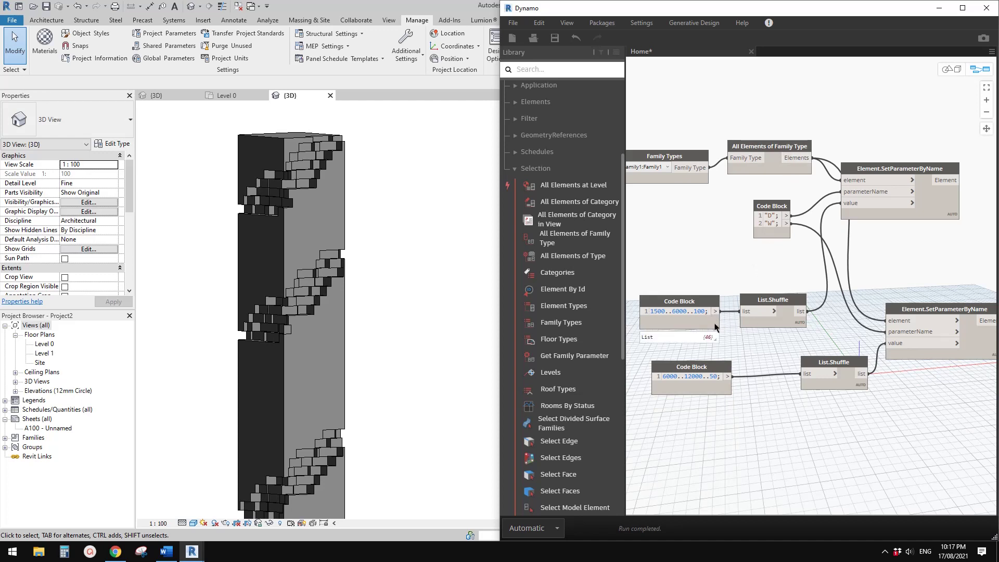
click(698, 312)
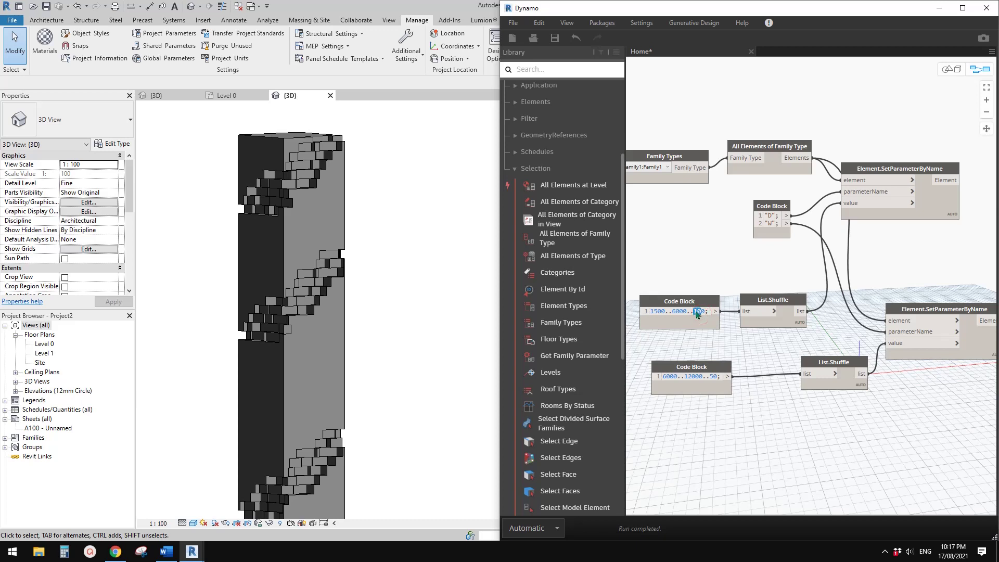
text(40)
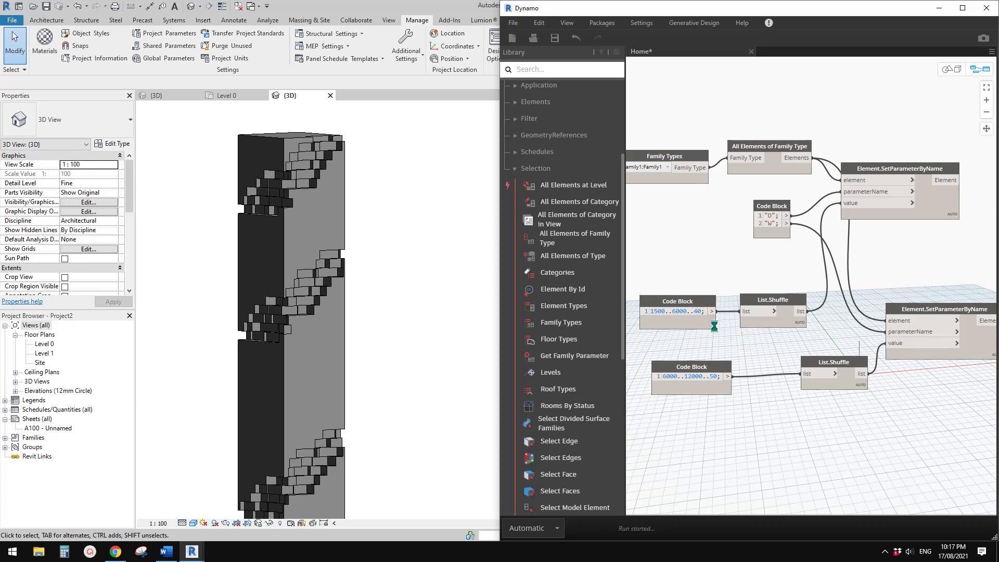
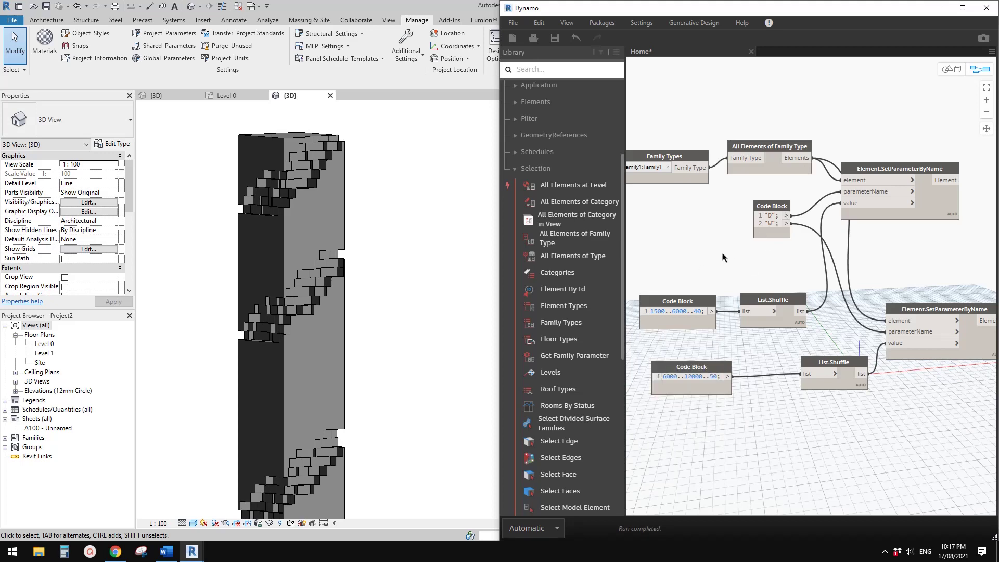
Step: Select two voids in the lowest row of the tower's middle band and copy them down to the row below
shift+middle_drag(371, 256, 323, 305)
scroll(307, 286, up, 2)
click(330, 292)
scroll(327, 299, up, 1)
ctrl+click(315, 297)
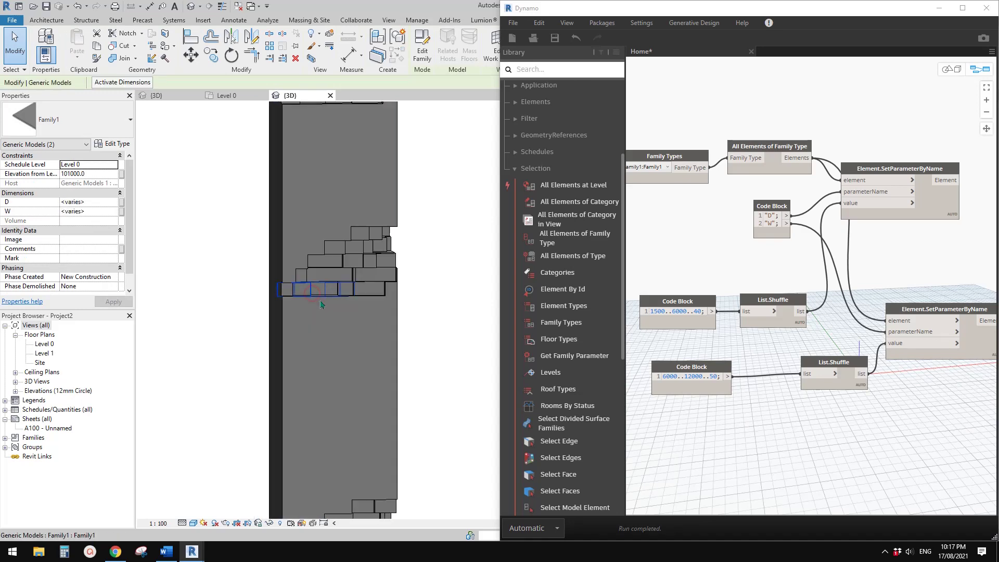
key(c)
key(o)
click(316, 296)
click(317, 316)
key(Escape)
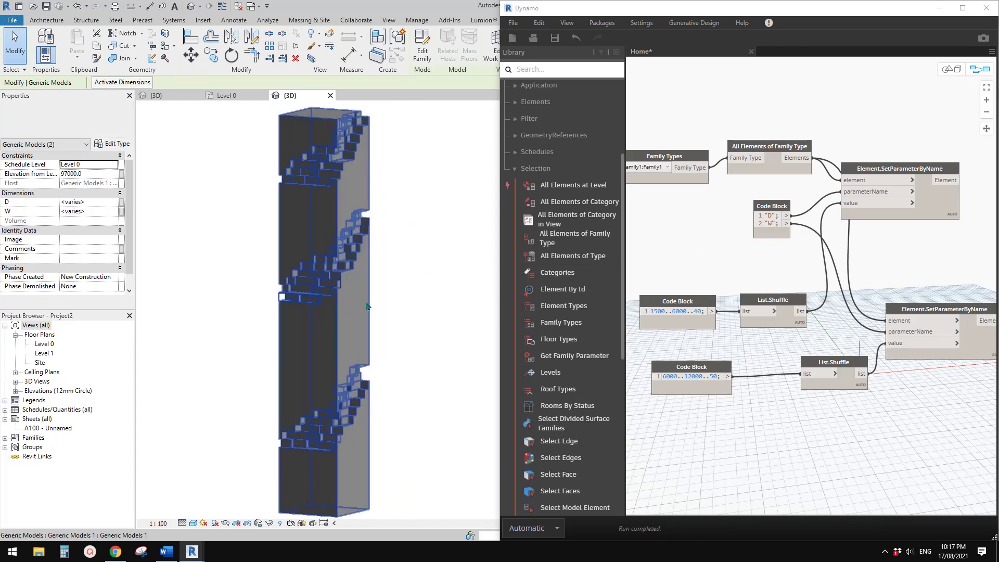
Step: Rearrange the two range code blocks and their List.Shuffle nodes to open up space between them in the Dynamo graph
drag(775, 303, 771, 303)
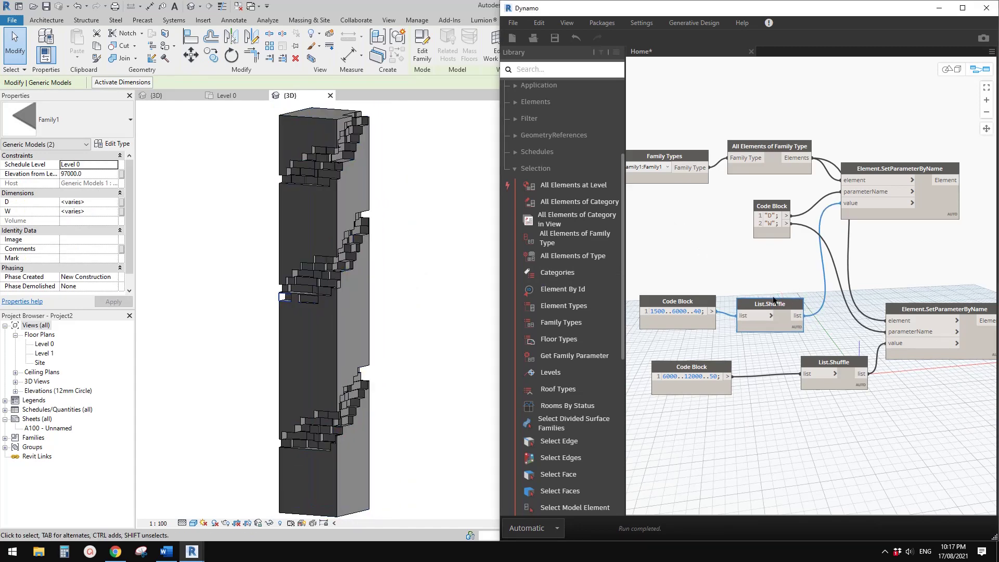
drag(827, 365, 807, 371)
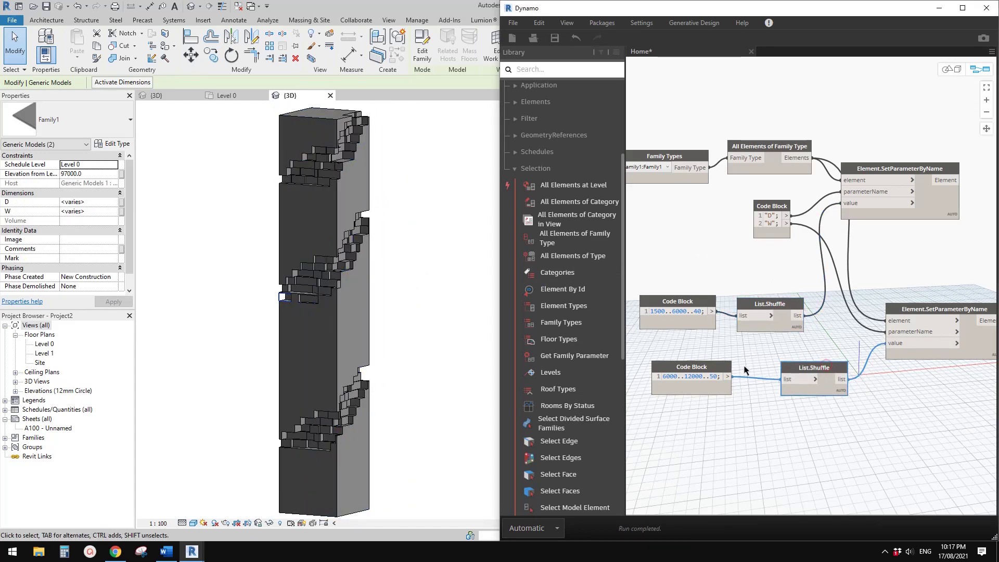
middle_drag(725, 286, 770, 280)
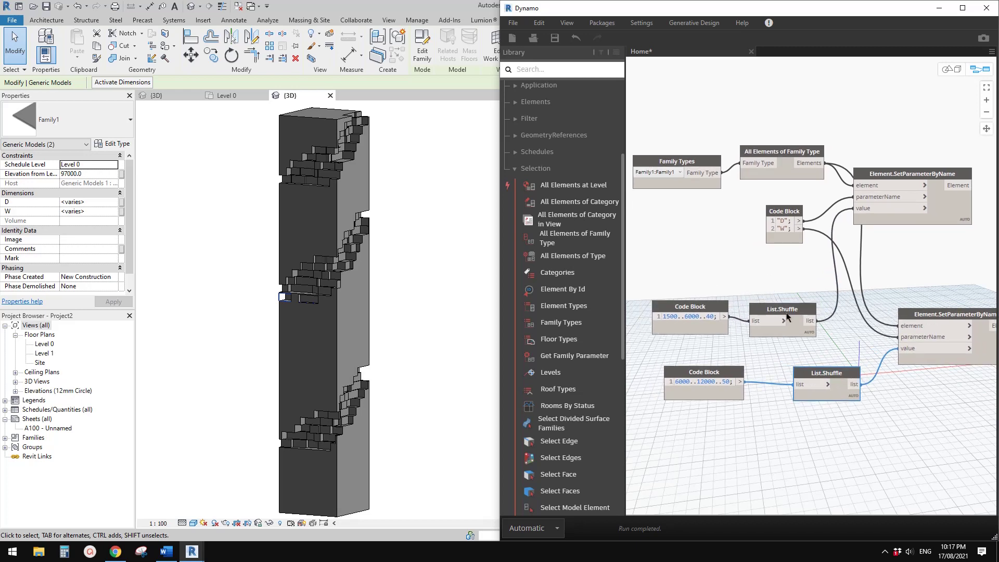
drag(787, 316, 787, 313)
drag(814, 372, 785, 370)
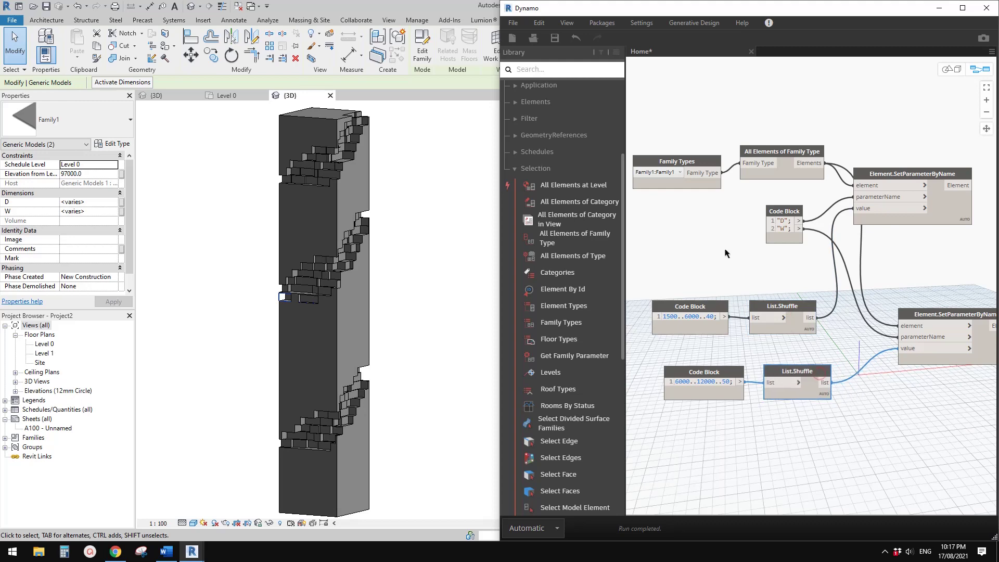
middle_drag(745, 269, 793, 240)
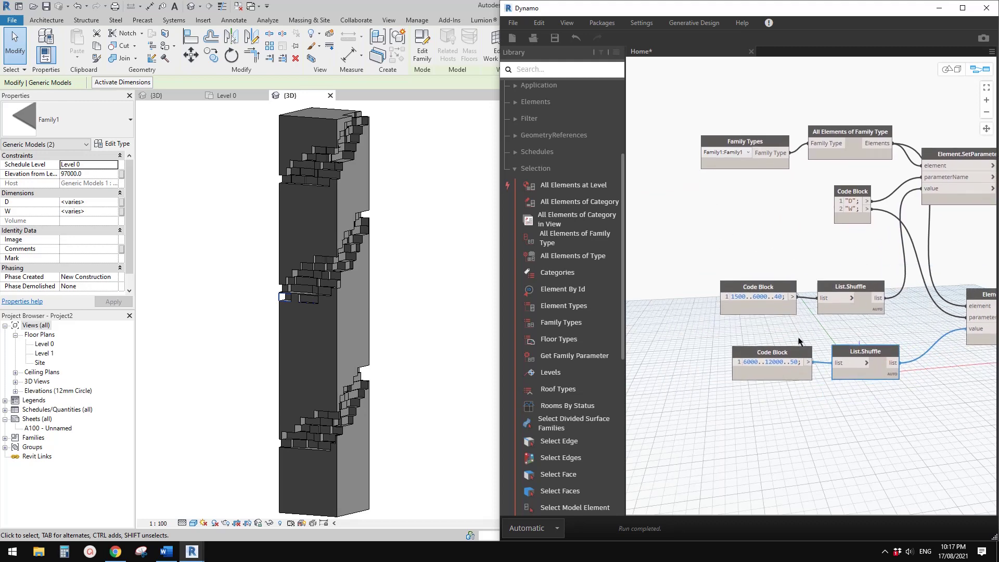
drag(792, 351, 784, 354)
drag(762, 287, 696, 286)
drag(773, 359, 742, 356)
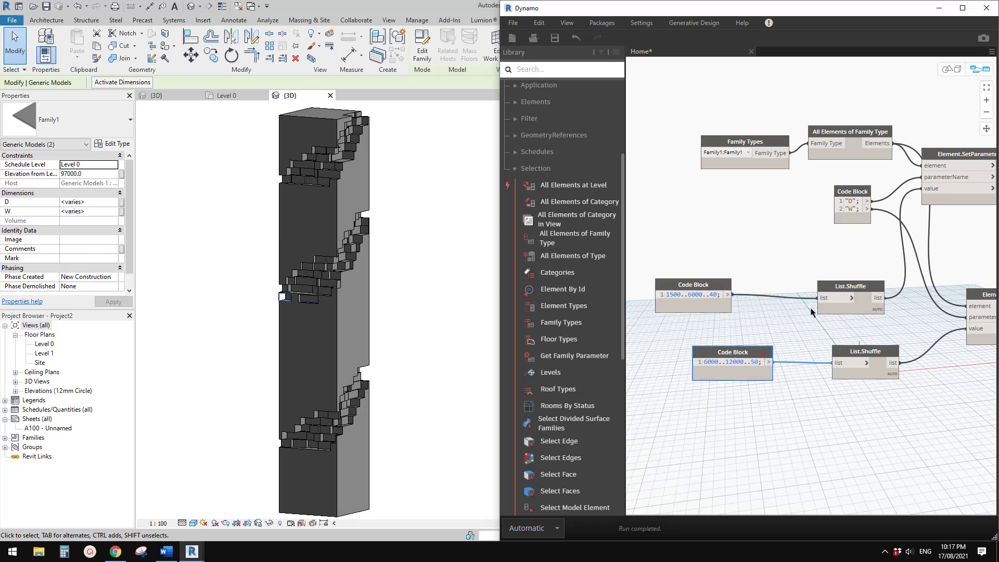
drag(848, 286, 837, 283)
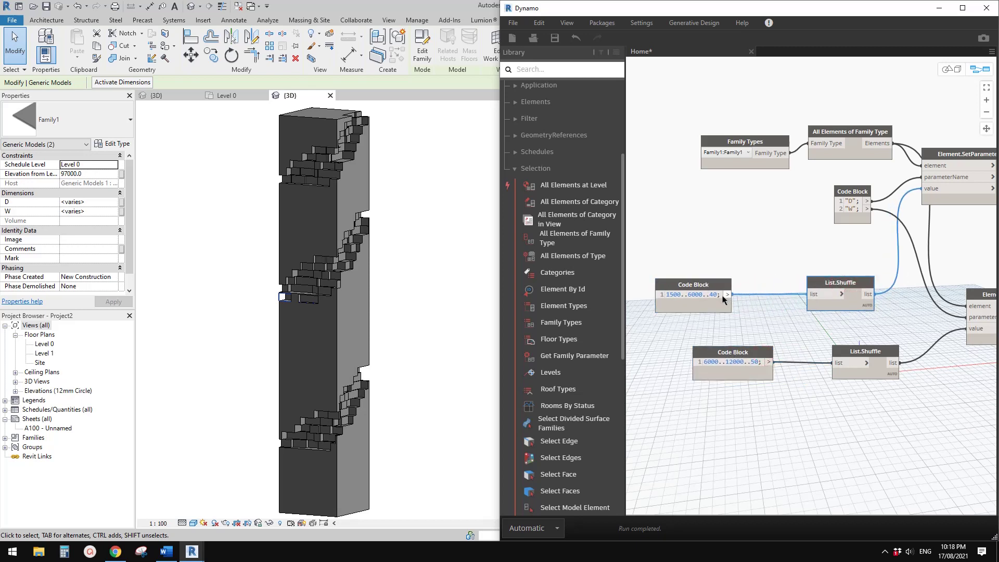
drag(713, 297, 730, 297)
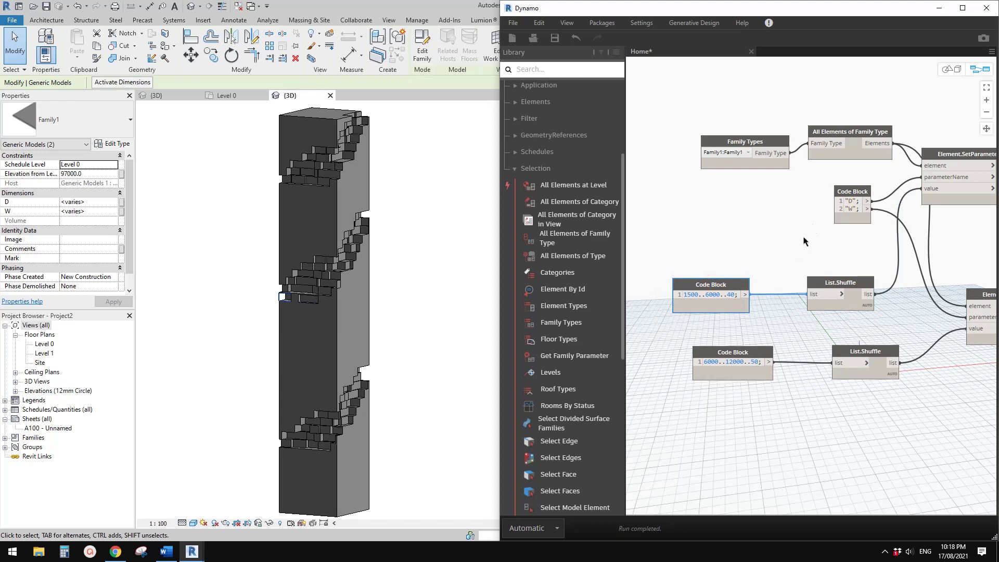
Step: Disconnect both range code blocks from their List.Shuffle nodes and set the ranges to 1500..6000..100 and 6000..12000..100
click(815, 299)
click(814, 363)
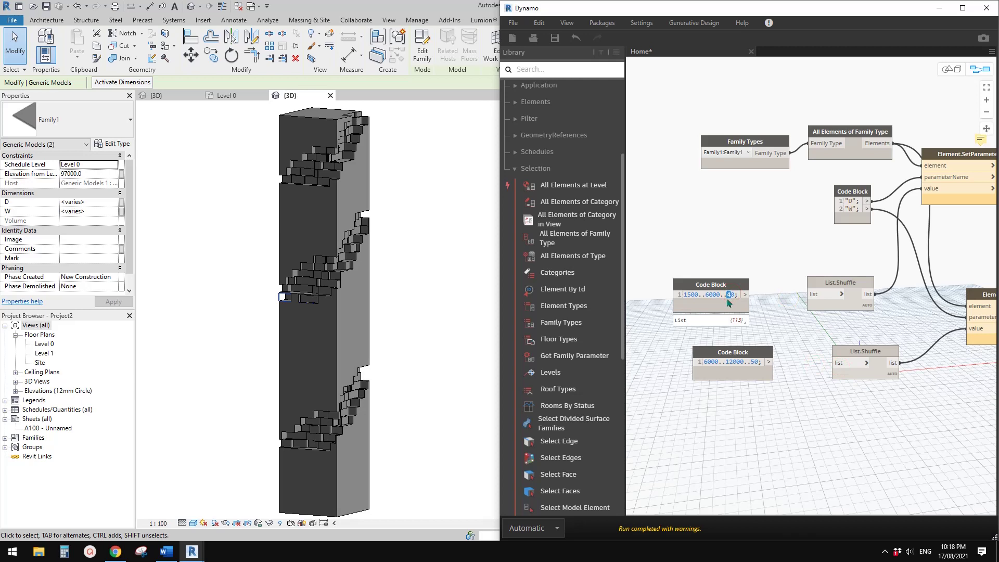
text(0)
click(775, 261)
click(751, 363)
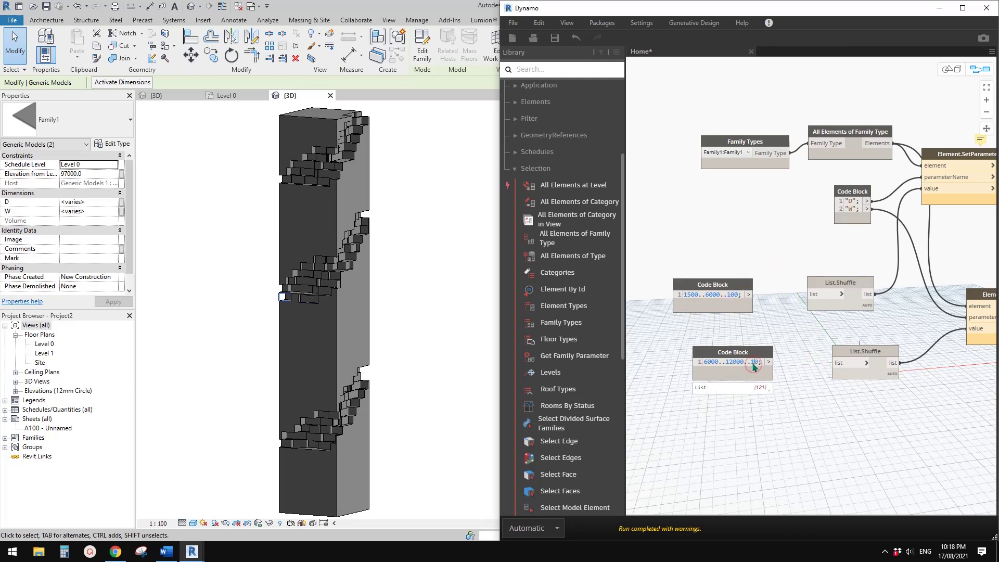
text(00)
click(775, 338)
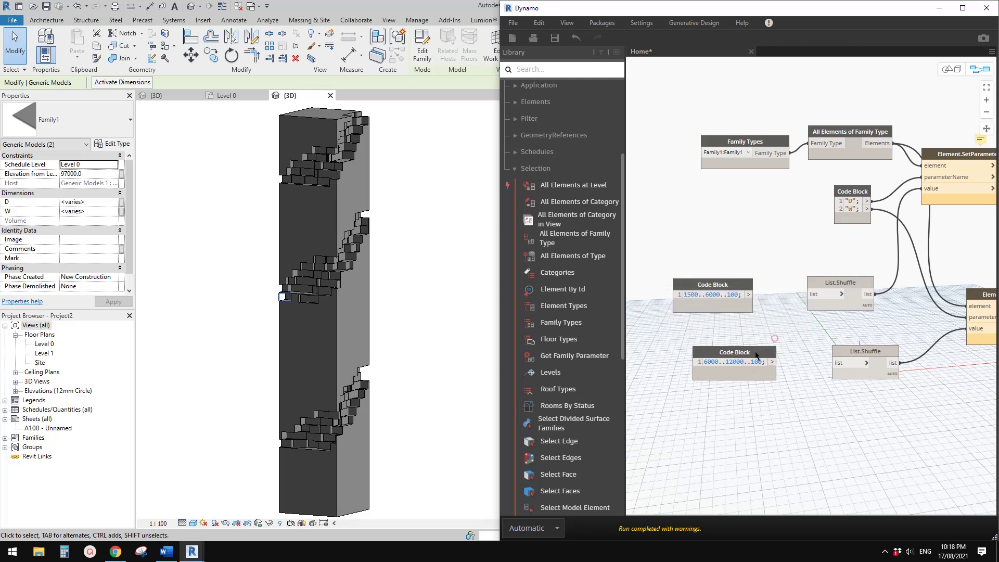
Step: Add a List.Cycle node above the range code blocks and connect the depth range 1500..6000..100 to its list input
right_click(761, 255)
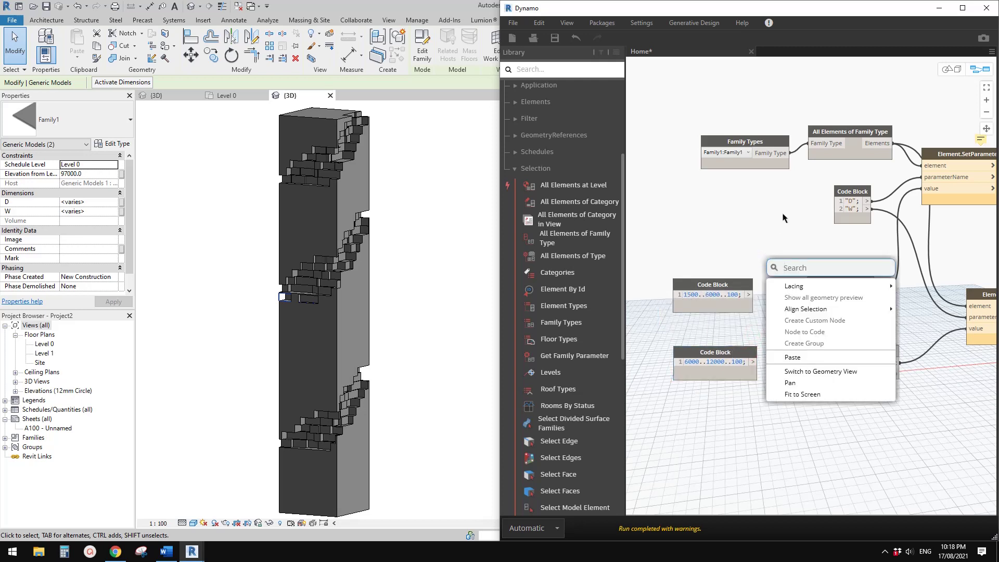
text(cycle)
click(815, 305)
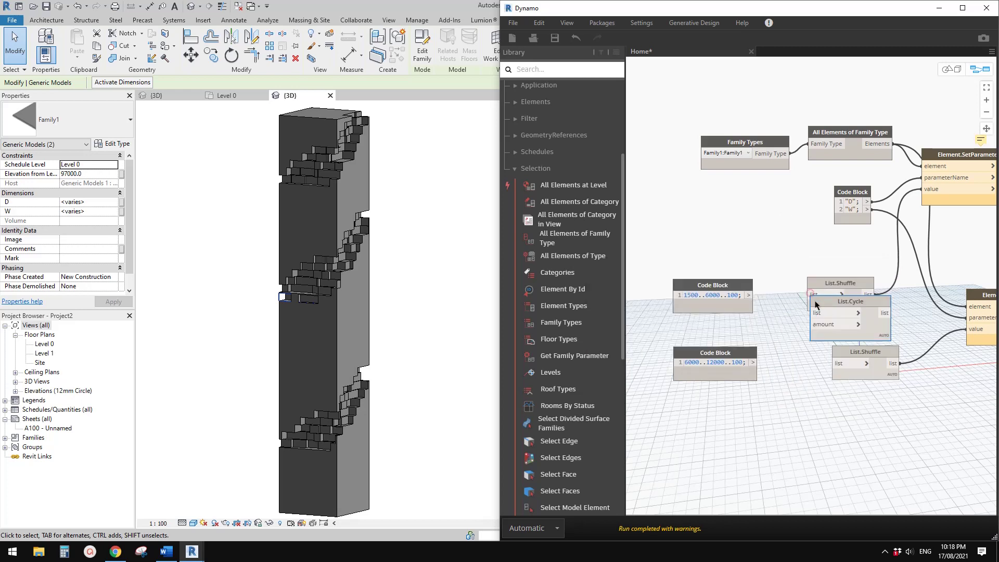
drag(815, 304, 762, 229)
click(762, 239)
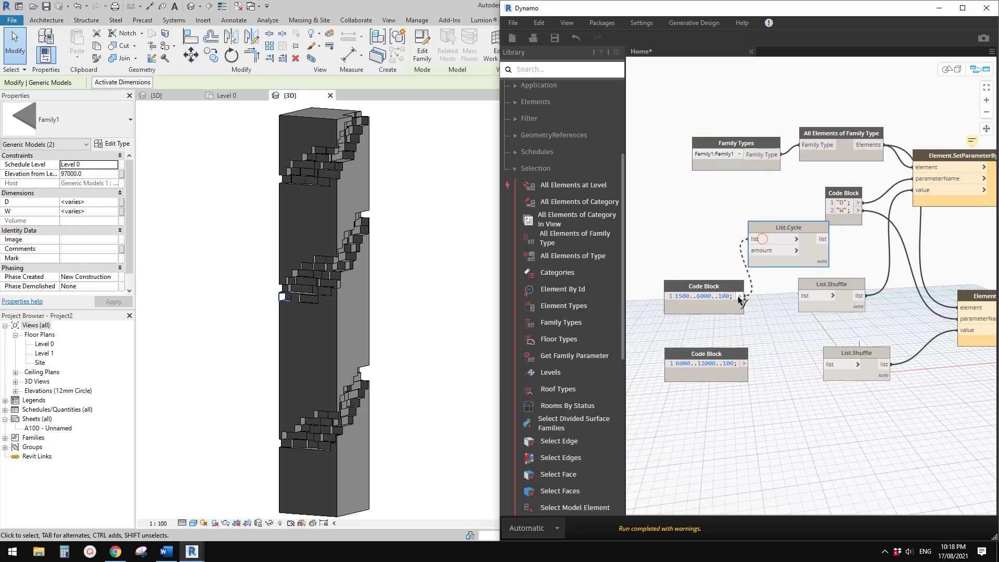
click(738, 296)
drag(722, 285, 706, 285)
drag(711, 358, 698, 364)
Step: Add an Integer Slider with a minimum of 10 below the code blocks and connect it to the amount input of List.Cycle
right_click(681, 338)
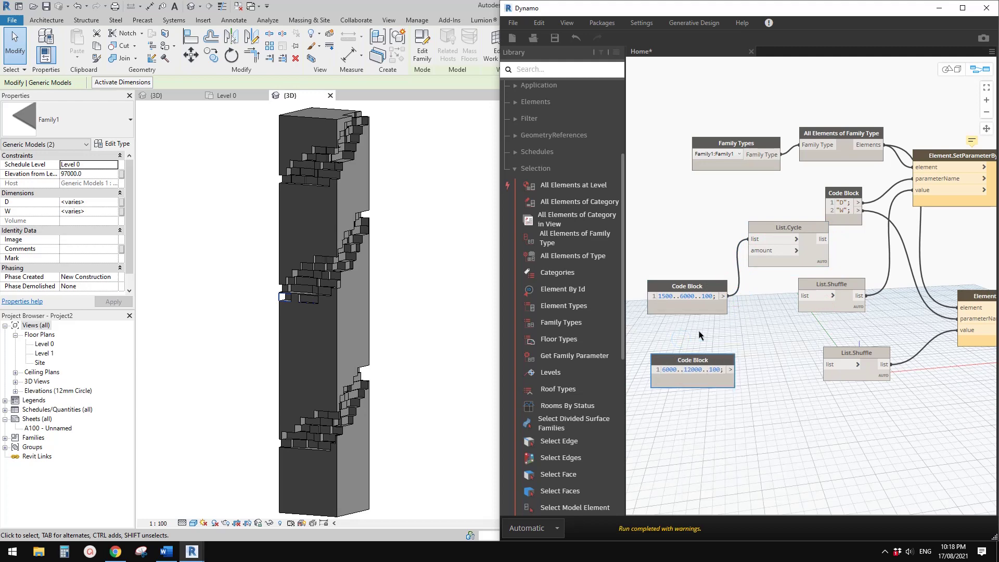
right_click(699, 332)
text(INTEG)
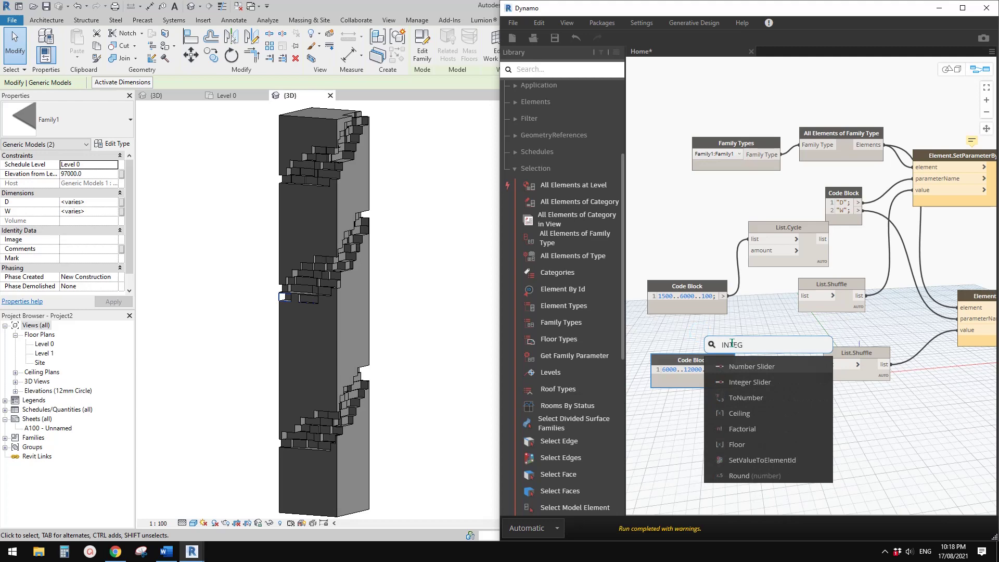
click(749, 382)
drag(789, 390, 706, 432)
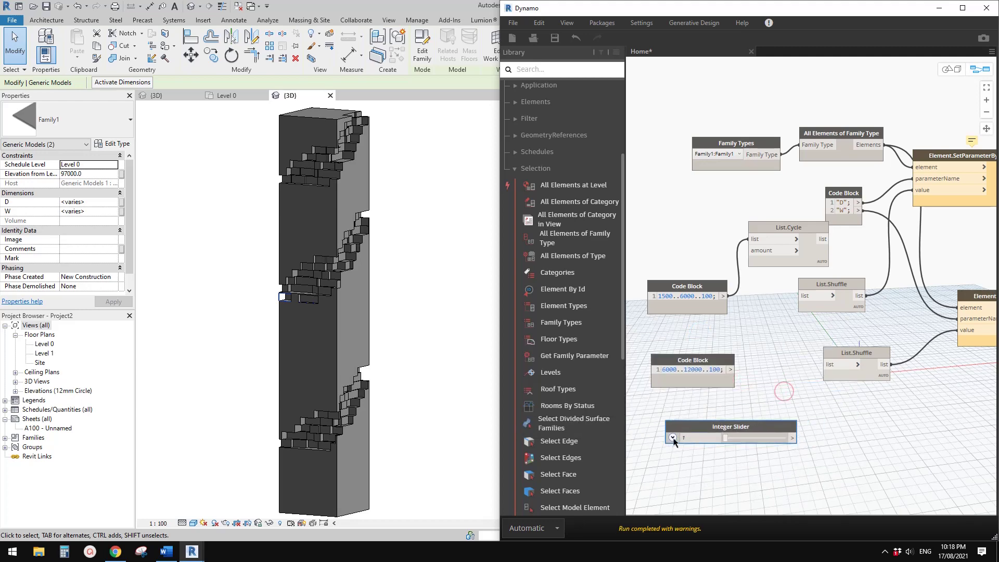
click(673, 438)
double_click(698, 452)
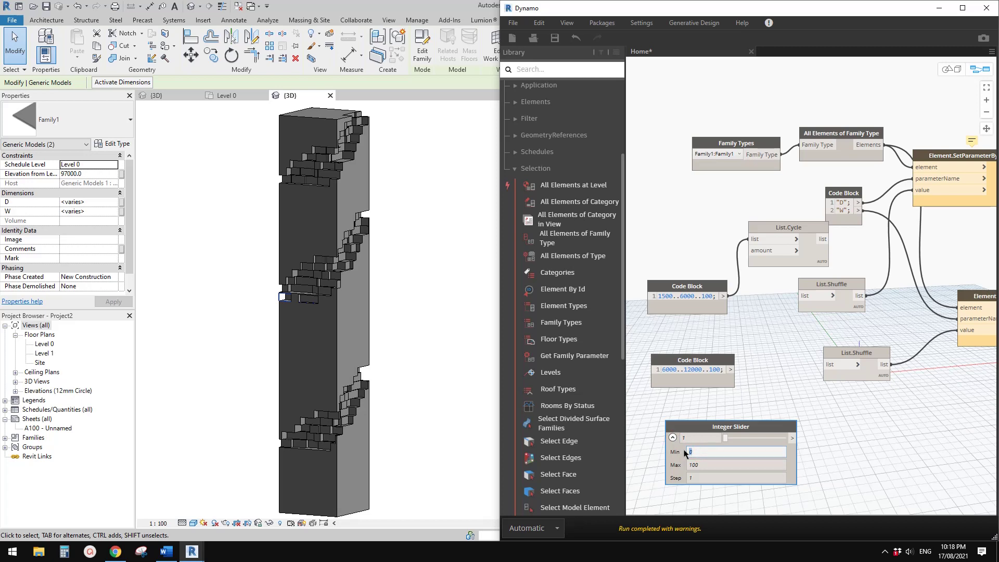
double_click(703, 465)
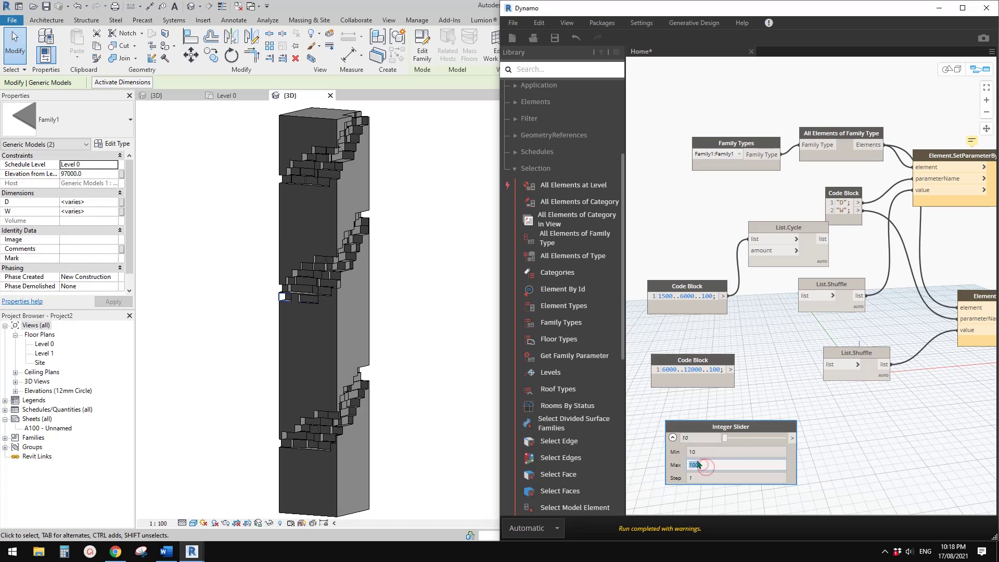
click(673, 438)
drag(792, 438, 760, 265)
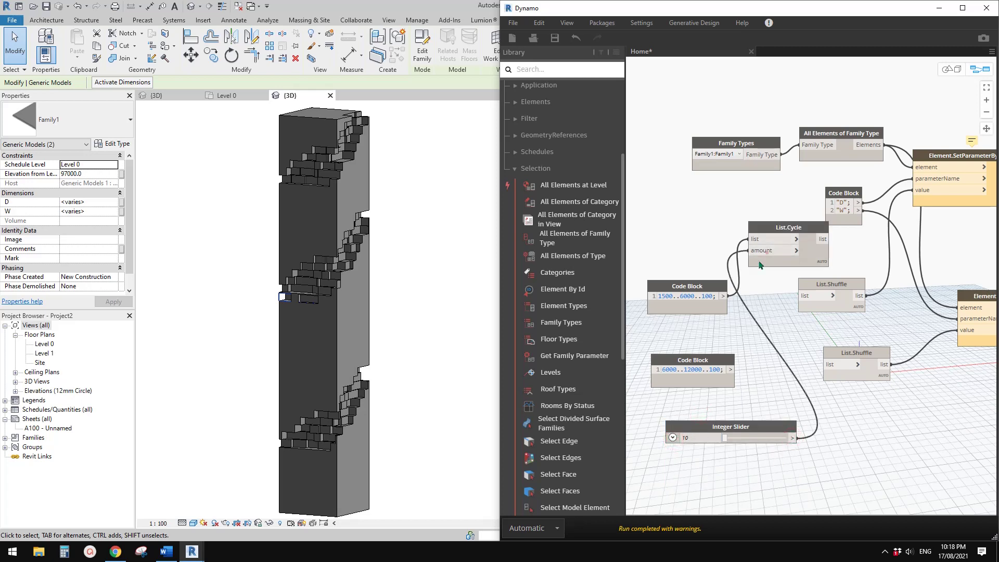
Step: Reposition the List.Cycle node and connect its output to the list input of the depth List.Shuffle node
drag(761, 231, 760, 211)
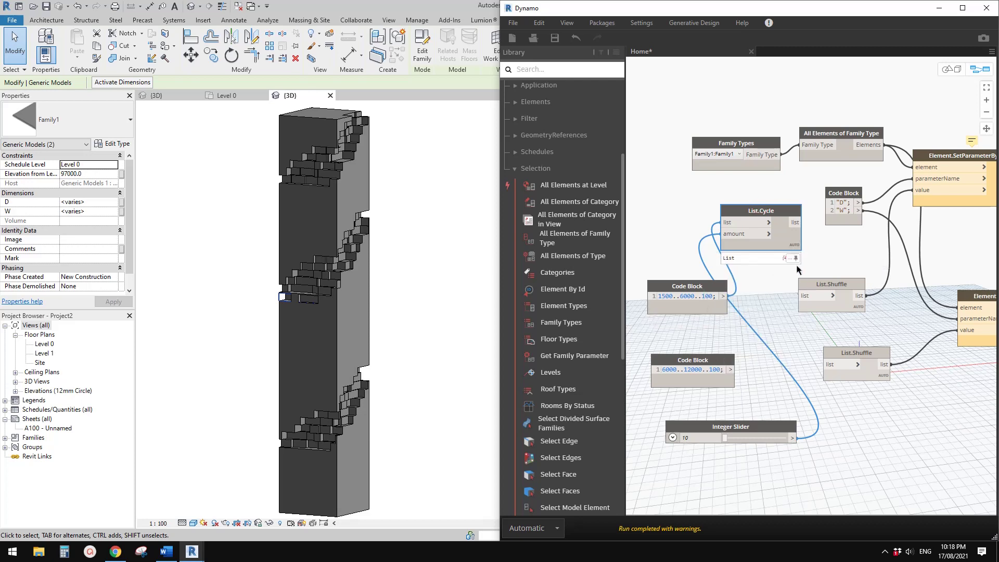
drag(778, 215, 771, 225)
click(792, 232)
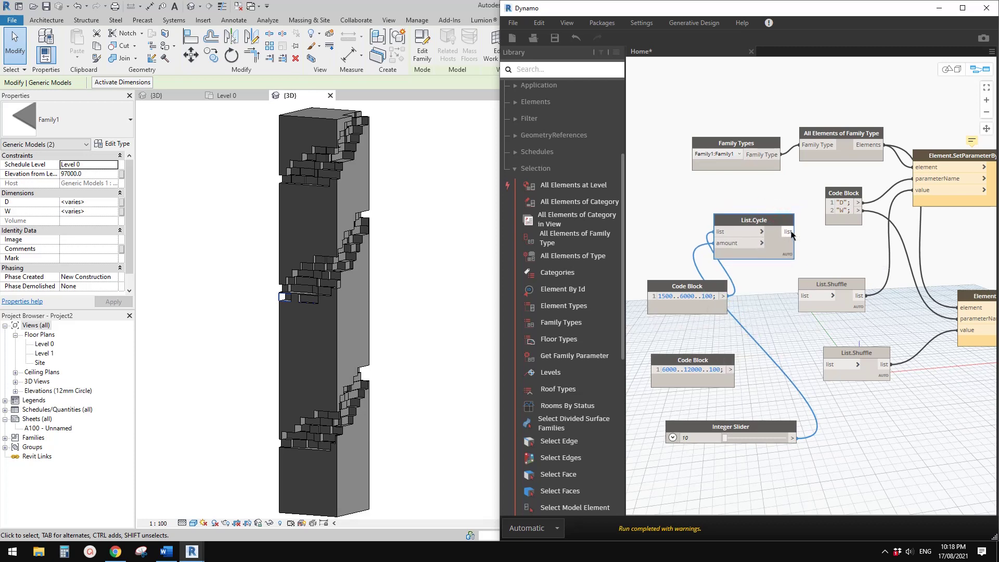
click(801, 295)
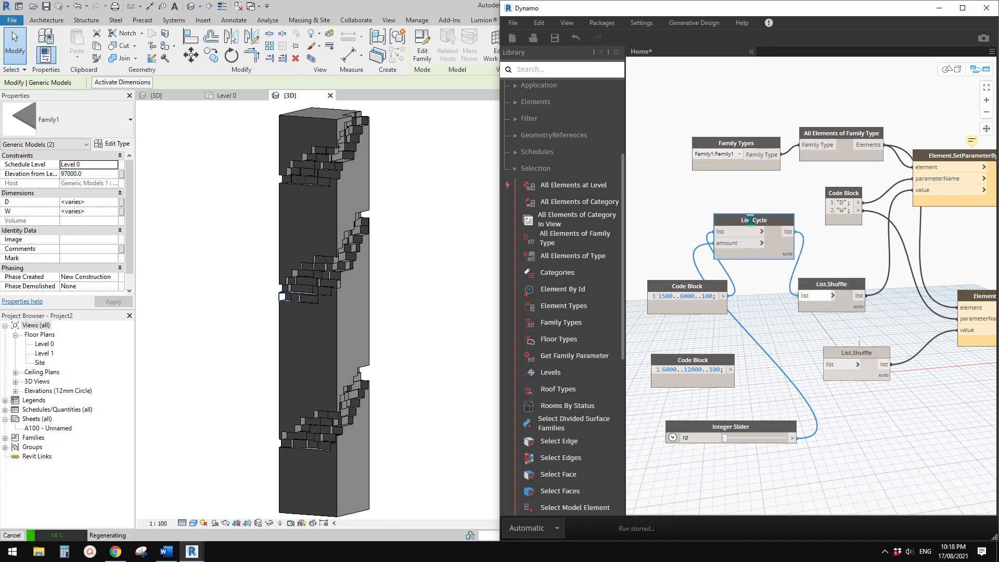
Step: Duplicate the List.Cycle node beside the width range, connect 6000..12000..100 to its list input, and reposition both nodes
key(ctrl+c)
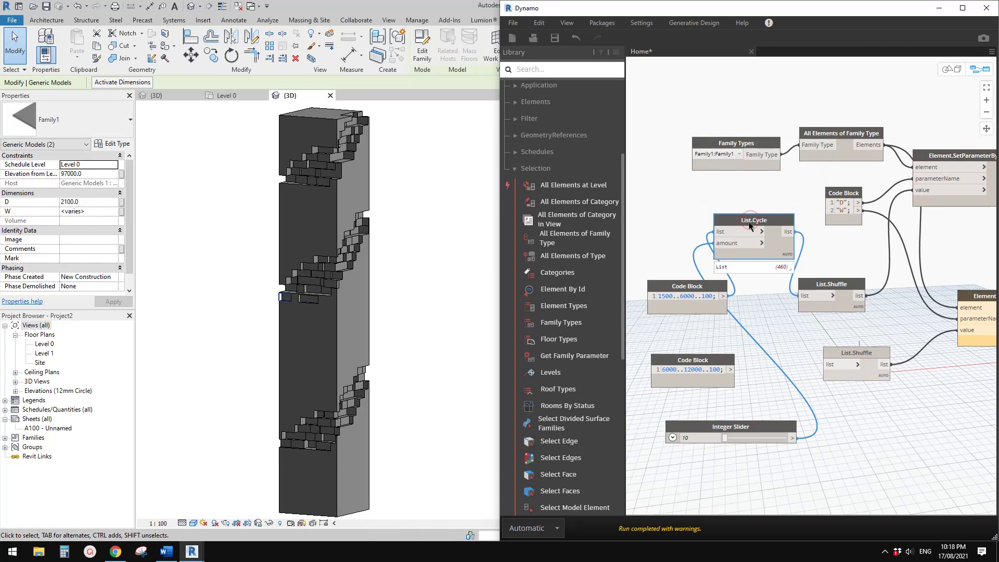
key(ctrl+v)
drag(806, 315, 781, 335)
click(764, 325)
click(712, 341)
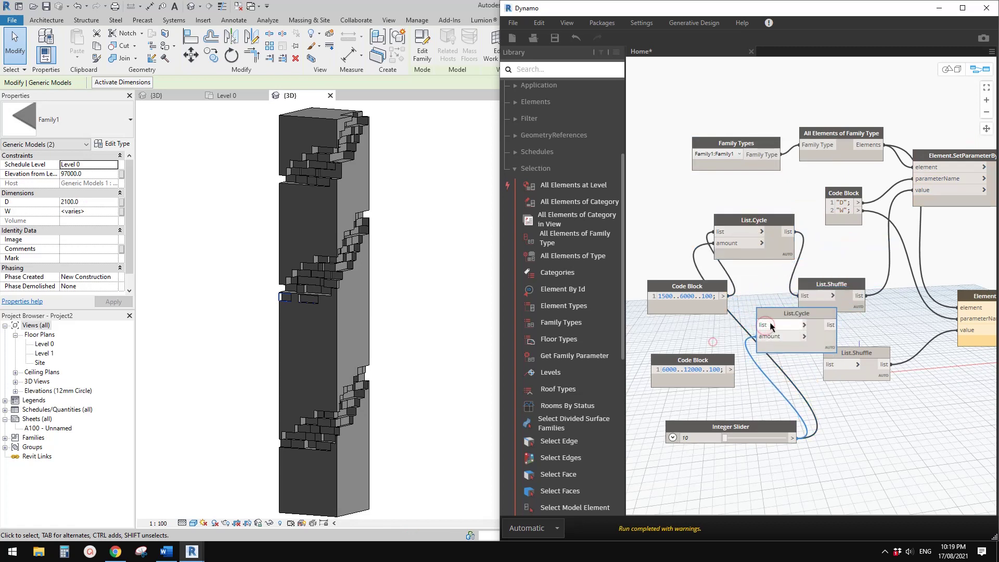
click(730, 370)
drag(727, 371, 716, 372)
drag(794, 313, 787, 319)
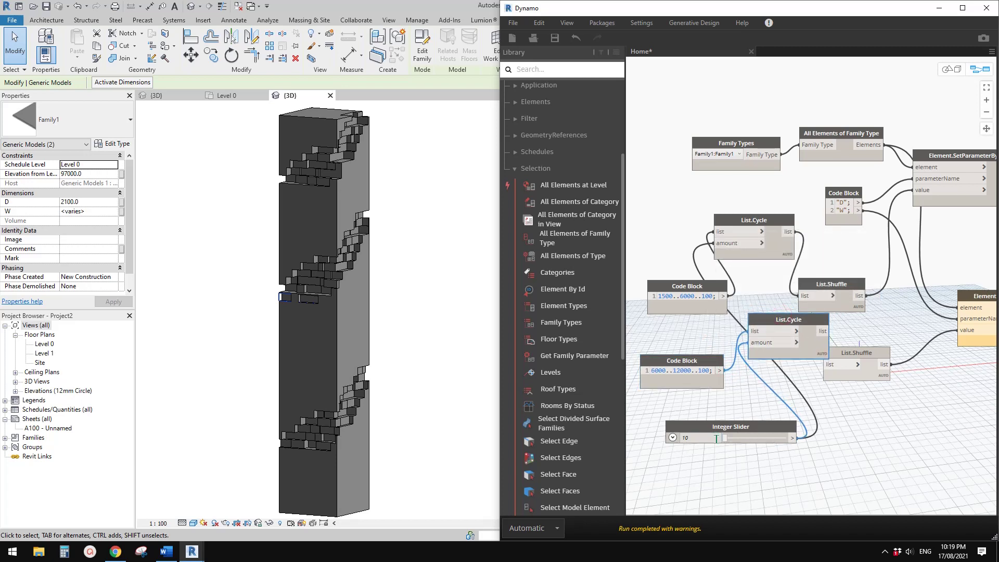
Step: Connect the duplicated List.Cycle output to the list input of the width List.Shuffle node
click(822, 331)
click(840, 366)
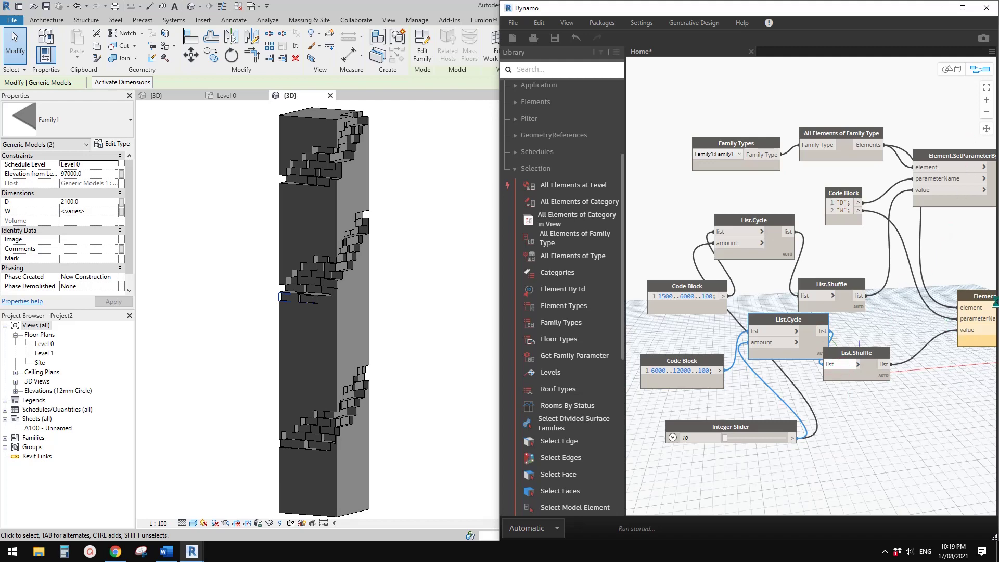
middle_drag(983, 310, 852, 301)
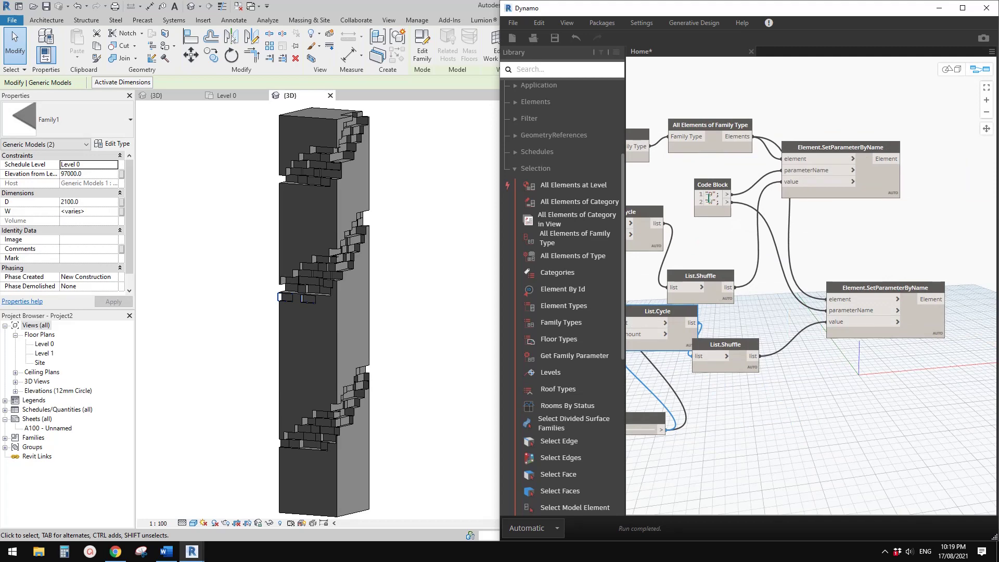
middle_drag(781, 239, 848, 266)
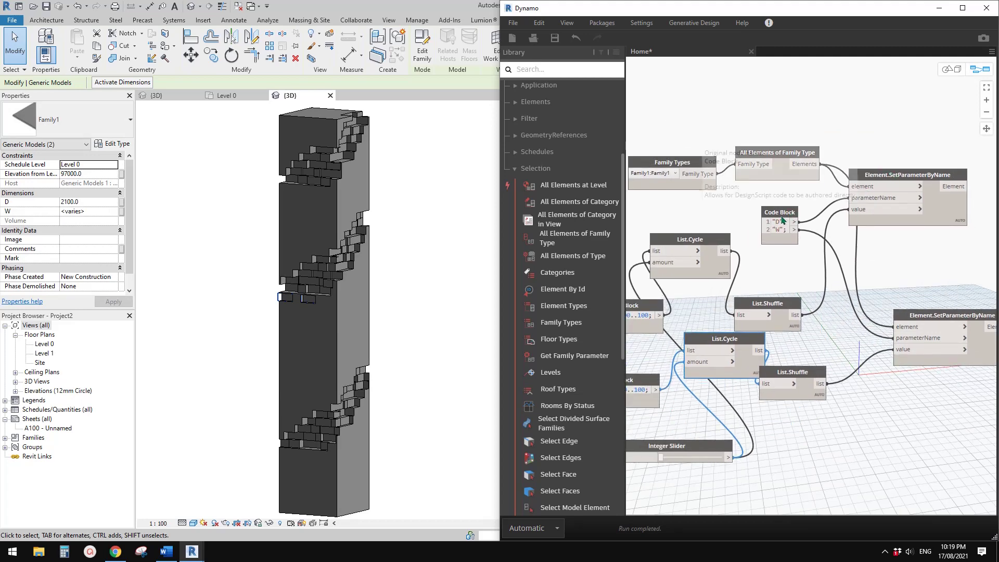
scroll(397, 279, down, 1)
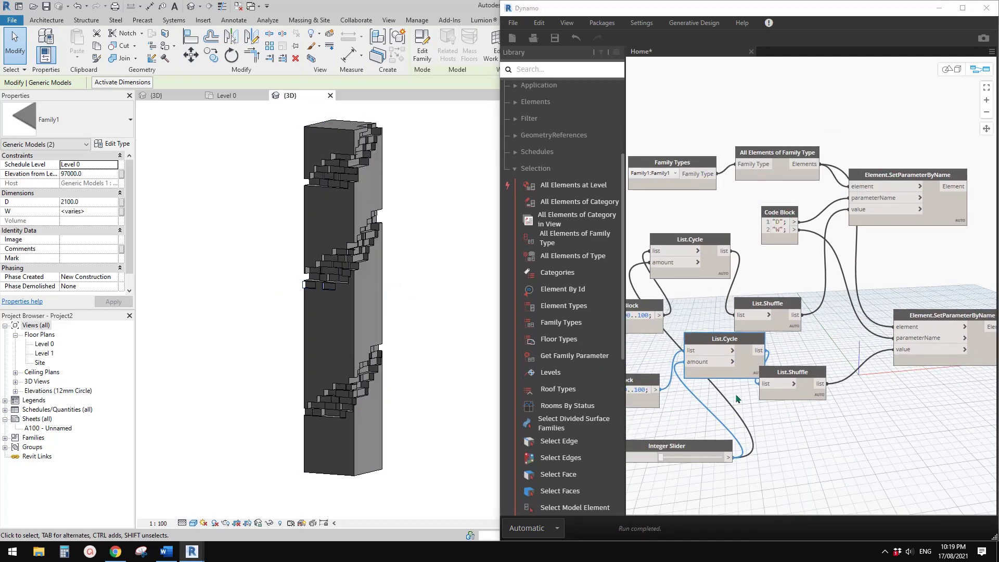
Step: Raise the Integer Slider feeding both List.Cycle nodes to 12 and then to 15 to regenerate the voids
middle_drag(735, 398, 799, 398)
shift+middle_drag(375, 323, 410, 323)
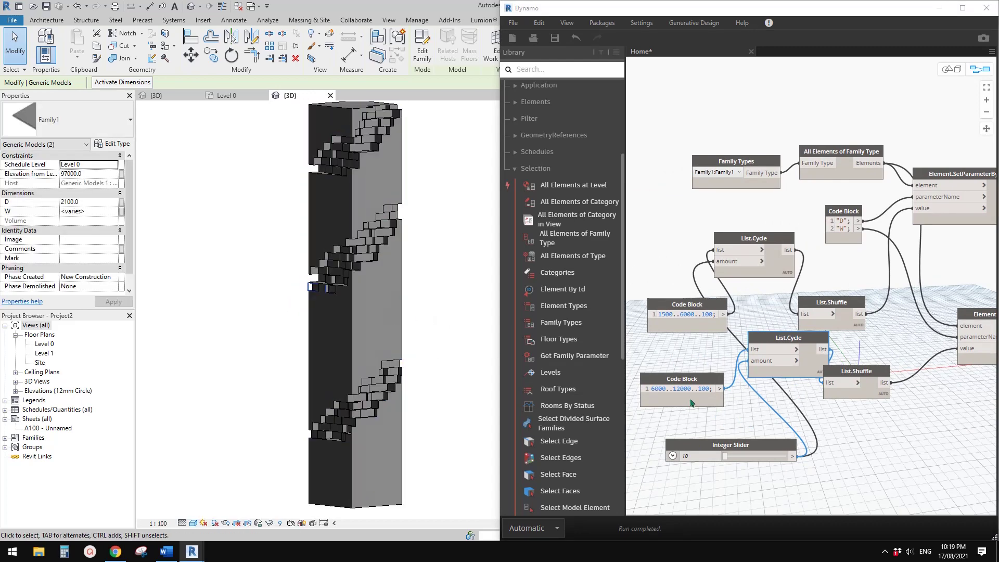
click(732, 460)
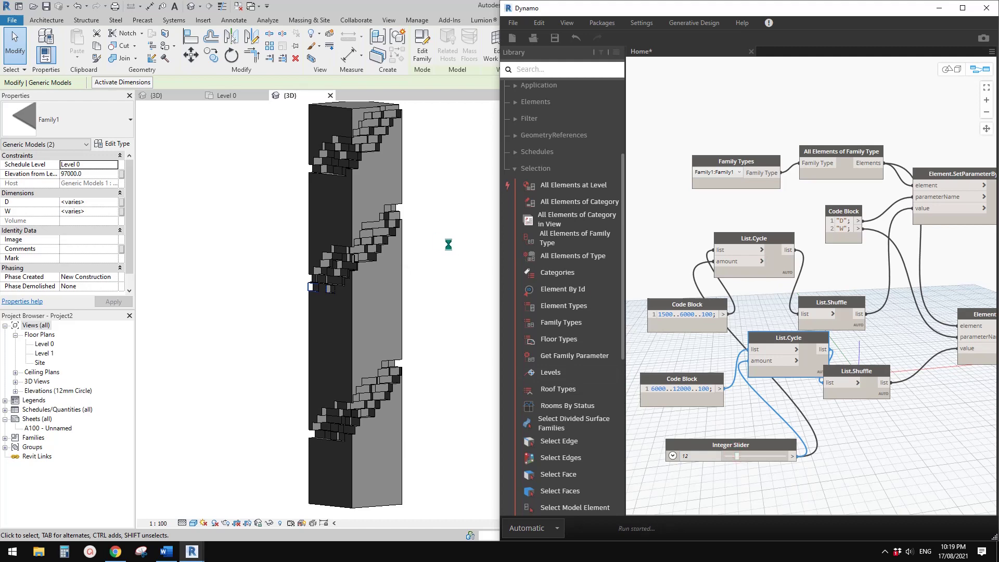
click(755, 457)
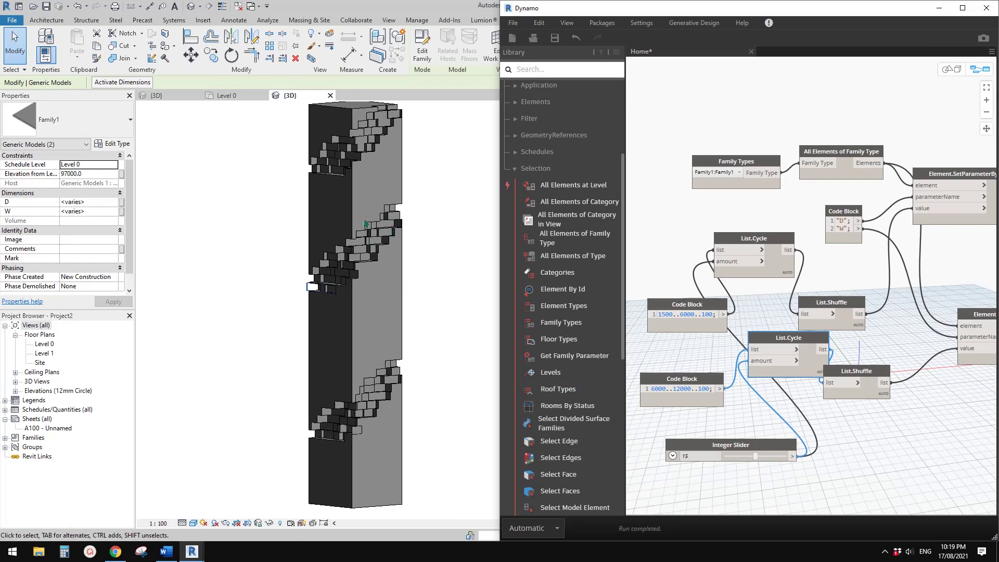
Step: Disconnect Family Types from the All Elements of Family Type node and switch the graph's run mode to Manual
shift+middle_drag(387, 273, 234, 266)
click(414, 285)
scroll(414, 285, down, 1)
middle_drag(346, 285, 287, 322)
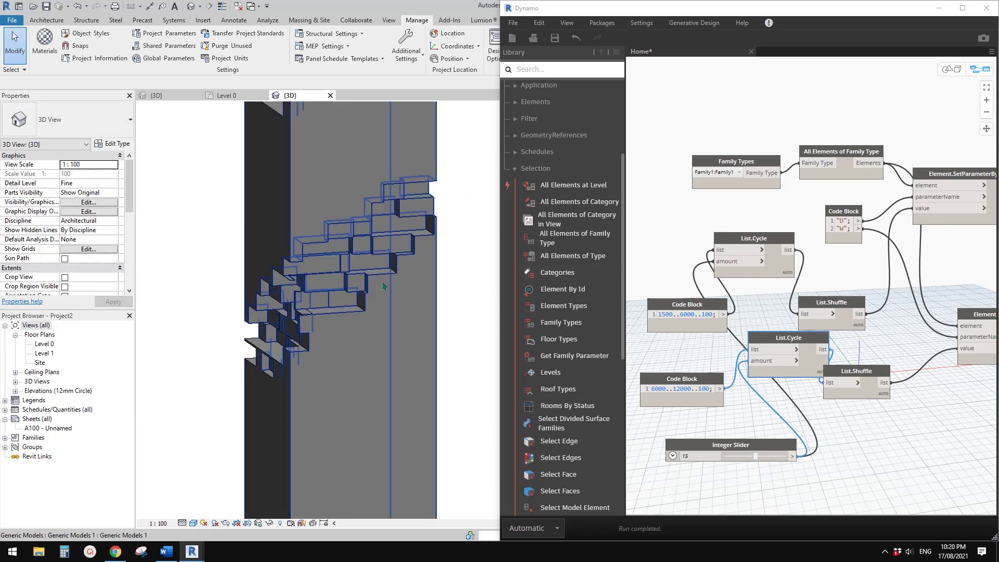
scroll(364, 286, down, 1)
shift+middle_drag(357, 286, 407, 341)
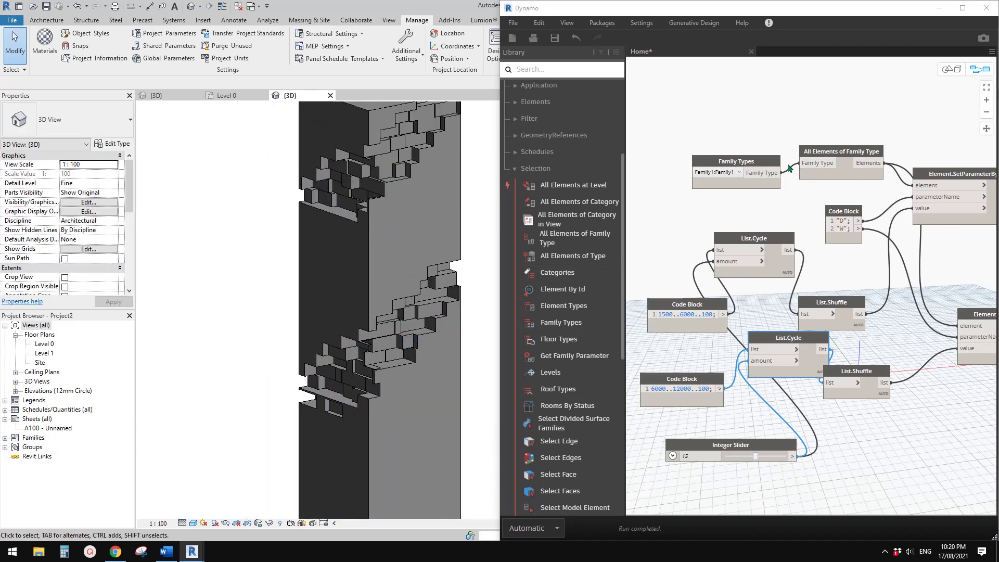
drag(789, 168, 786, 135)
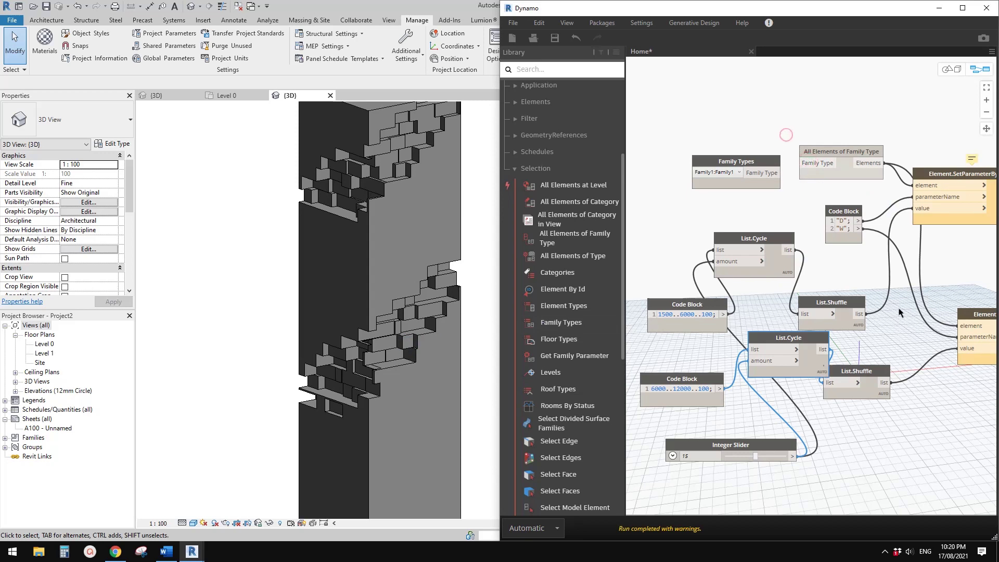
click(556, 528)
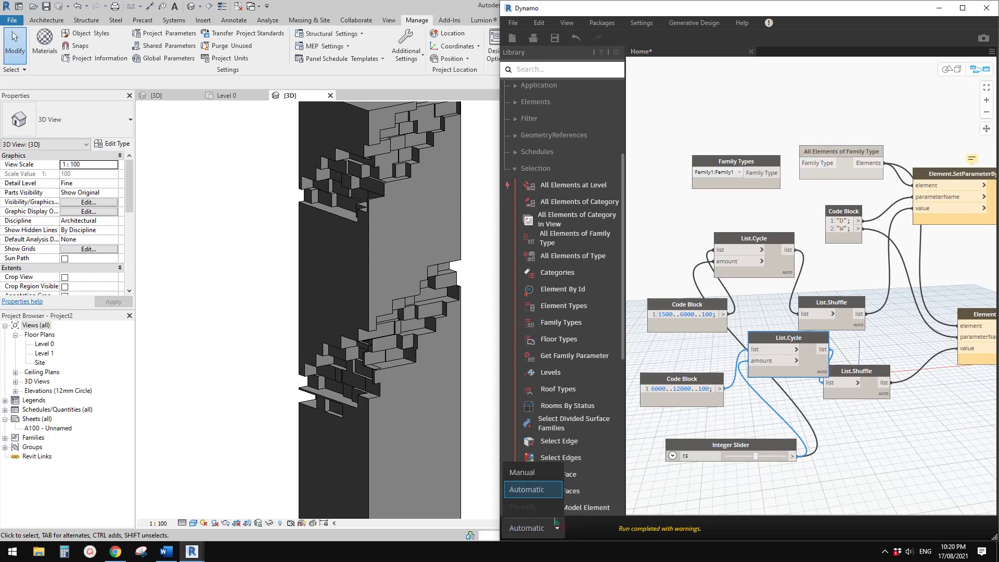
click(525, 480)
Step: Manually shift individual voids along the tower's wide face within the middle stepped band
middle_drag(369, 269, 340, 290)
scroll(299, 284, up, 1)
shift+middle_drag(359, 368, 289, 426)
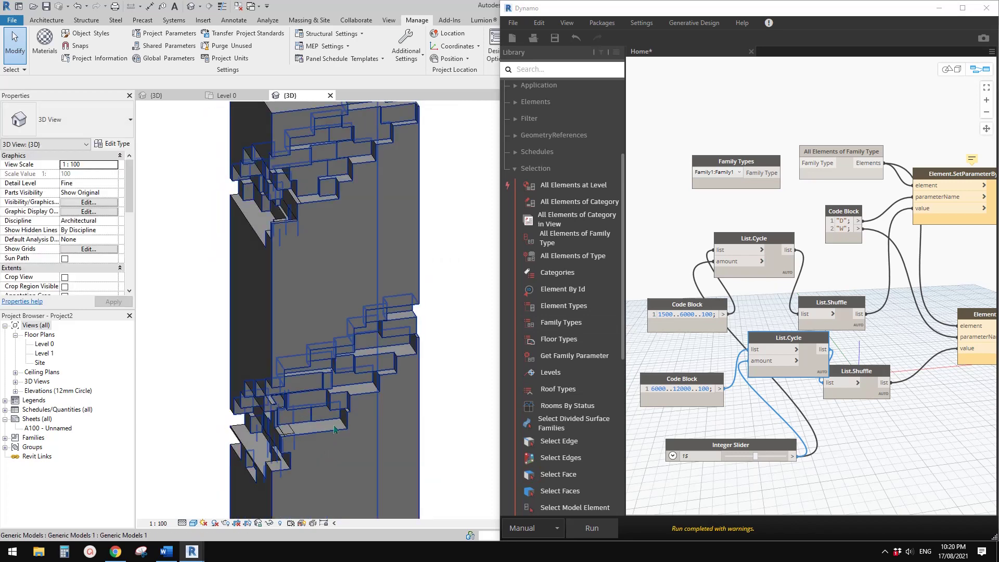
click(334, 424)
key(Escape)
drag(340, 430, 382, 447)
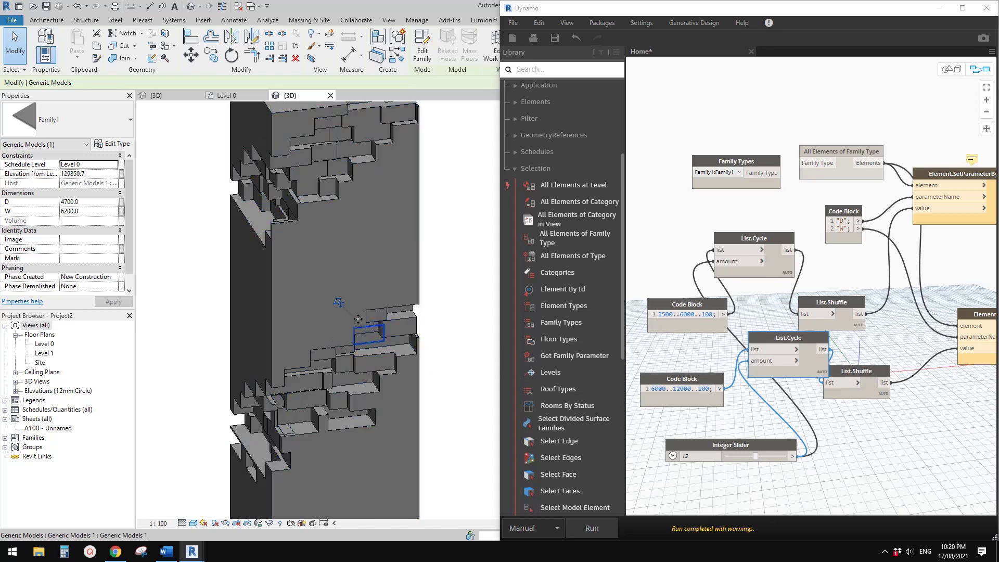
Step: Open the W and D values of the selected void in turn, and deselect the void
click(78, 211)
click(74, 202)
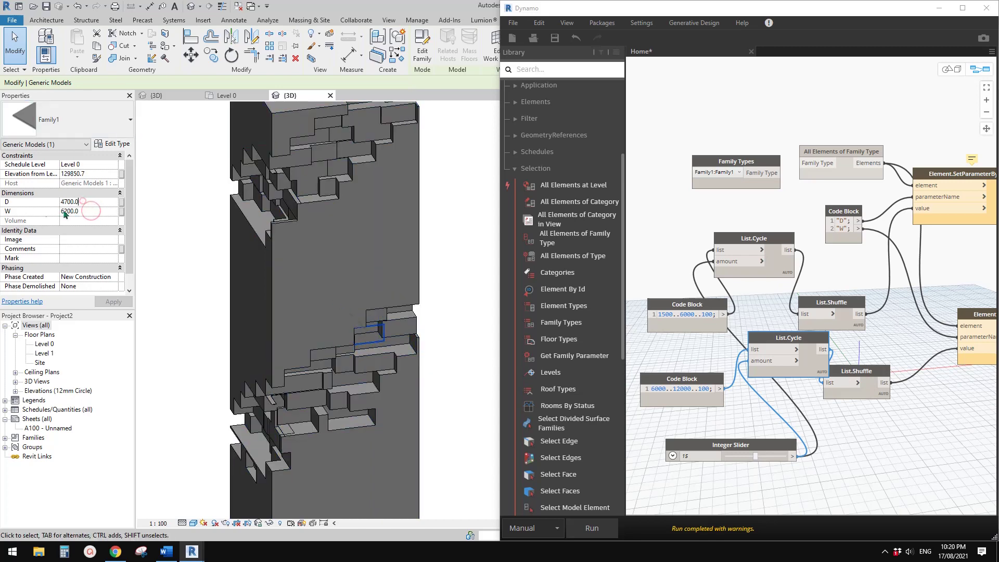
middle_drag(390, 299, 395, 298)
key(Escape)
scroll(400, 302, down, 5)
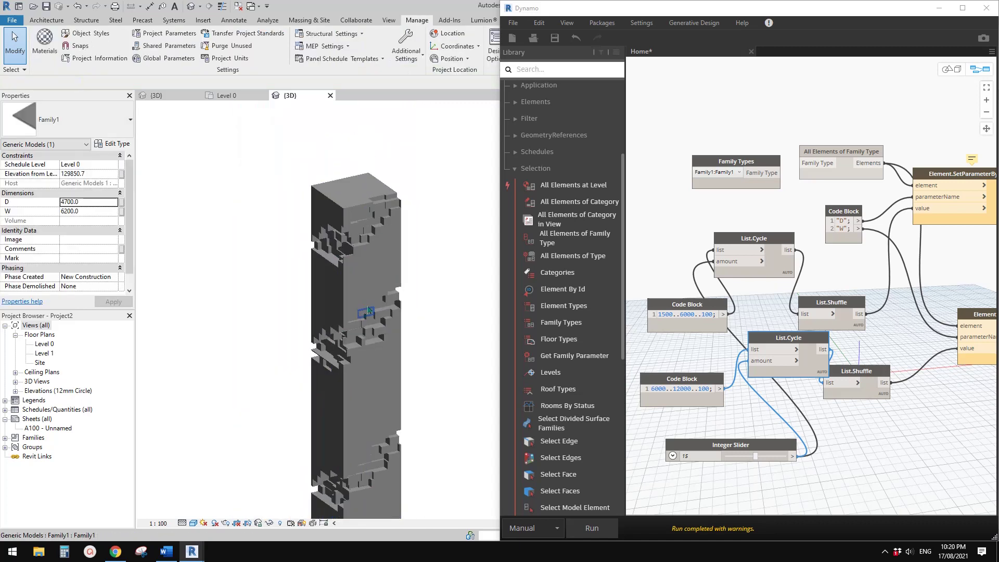
middle_drag(406, 322, 379, 335)
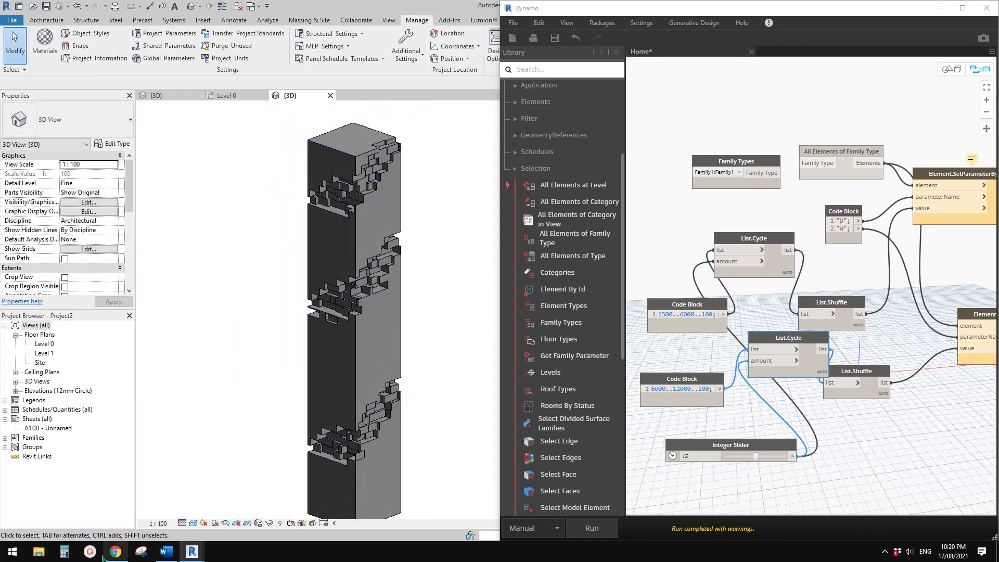
Step: Switch to Chrome to view the mahanakhon tower reference images, and return to Revit to compare the whole tower
click(115, 552)
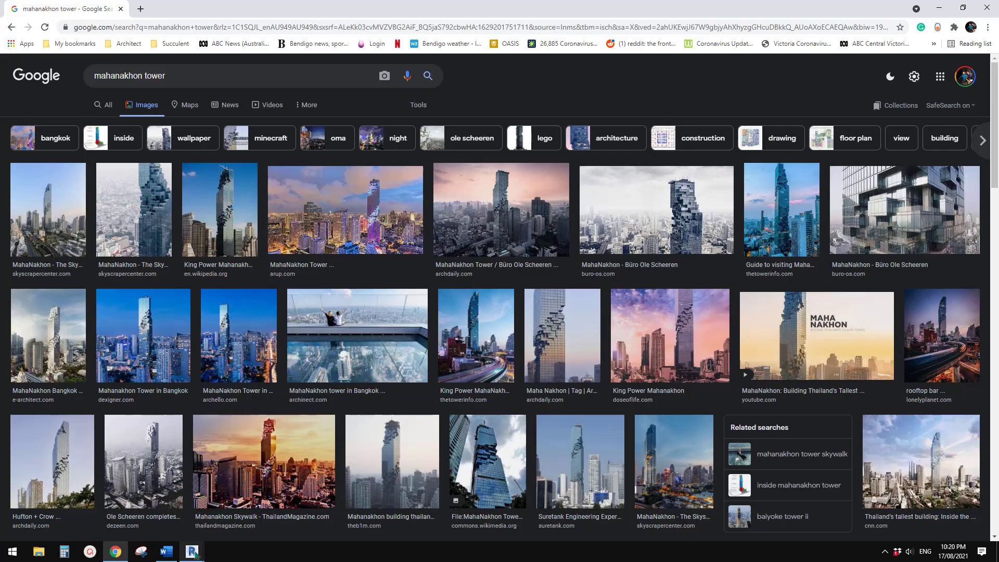
mouse_move(192, 552)
click(183, 518)
scroll(363, 370, down, 4)
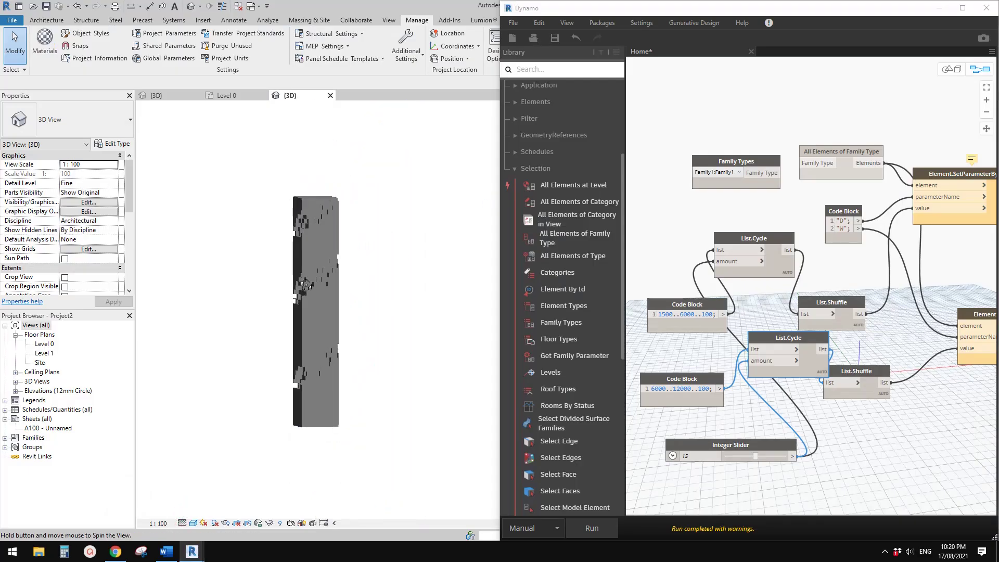
scroll(341, 333, up, 1)
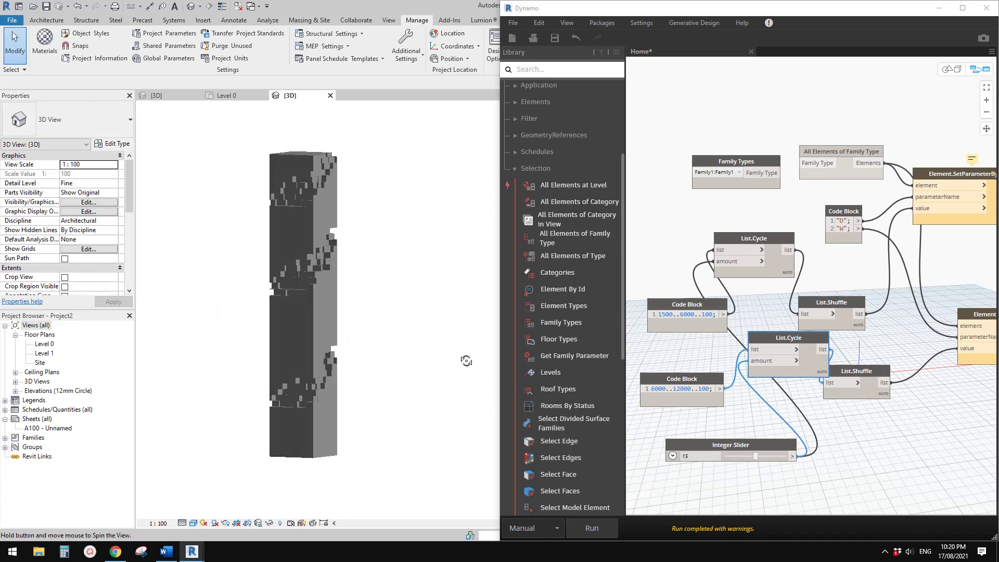